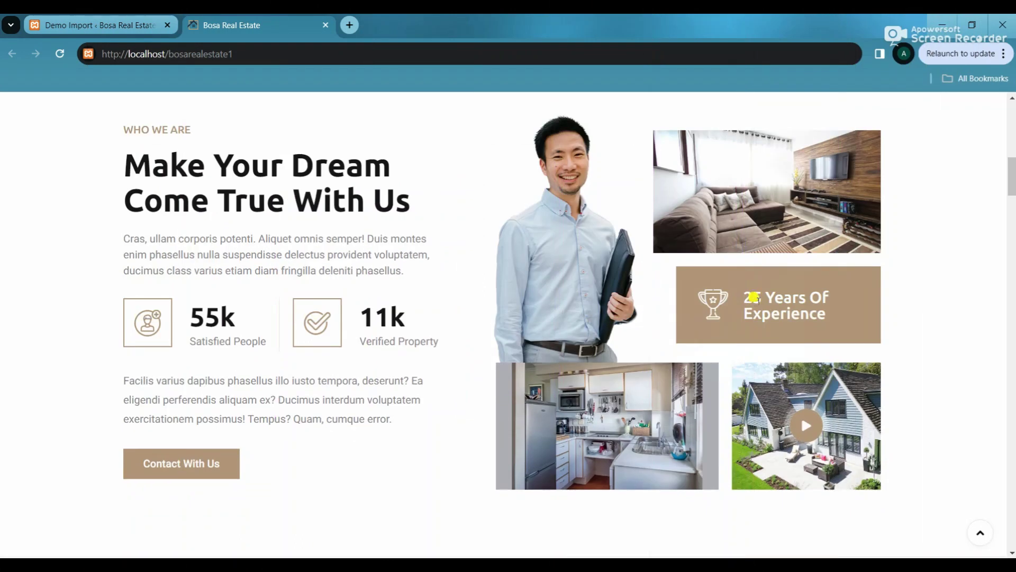
Step: Examine the featured properties section of the Bosa Real Estate demo homepage, including its listing cards
{"action": "scroll", "coordinate": [633, 367], "scroll_direction": "down", "scroll_amount": 3}
{"action": "scroll", "coordinate": [633, 367], "scroll_direction": "down", "scroll_amount": 4}
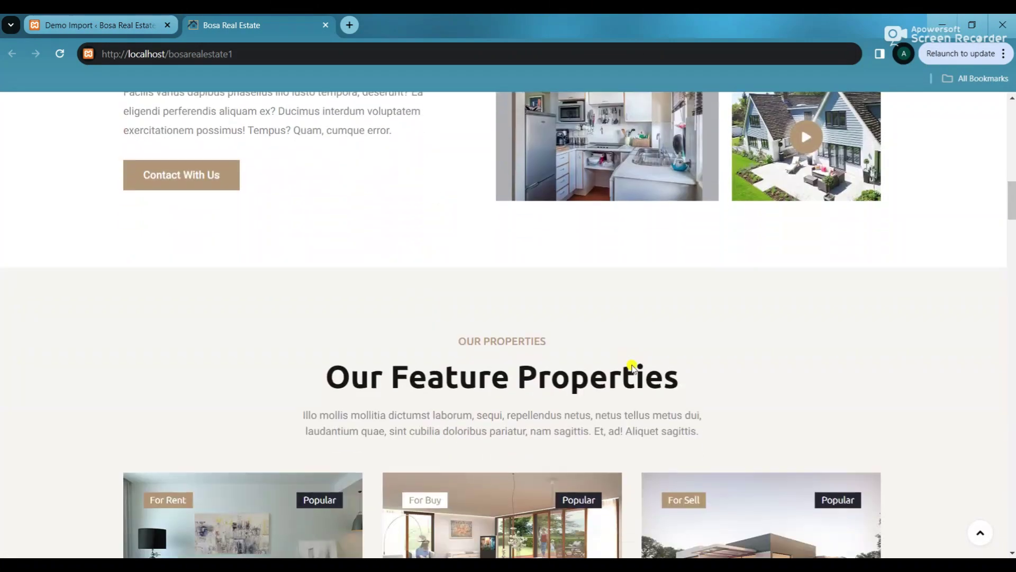
{"action": "left_click_drag", "start_coordinate": [454, 295], "coordinate": [567, 297]}
{"action": "left_click", "coordinate": [556, 302]}
{"action": "left_click_drag", "start_coordinate": [324, 328], "coordinate": [715, 341]}
{"action": "left_click", "coordinate": [706, 340]}
{"action": "scroll", "coordinate": [699, 341], "scroll_direction": "down", "scroll_amount": 4}
{"action": "scroll", "coordinate": [695, 340], "scroll_direction": "down", "scroll_amount": 1}
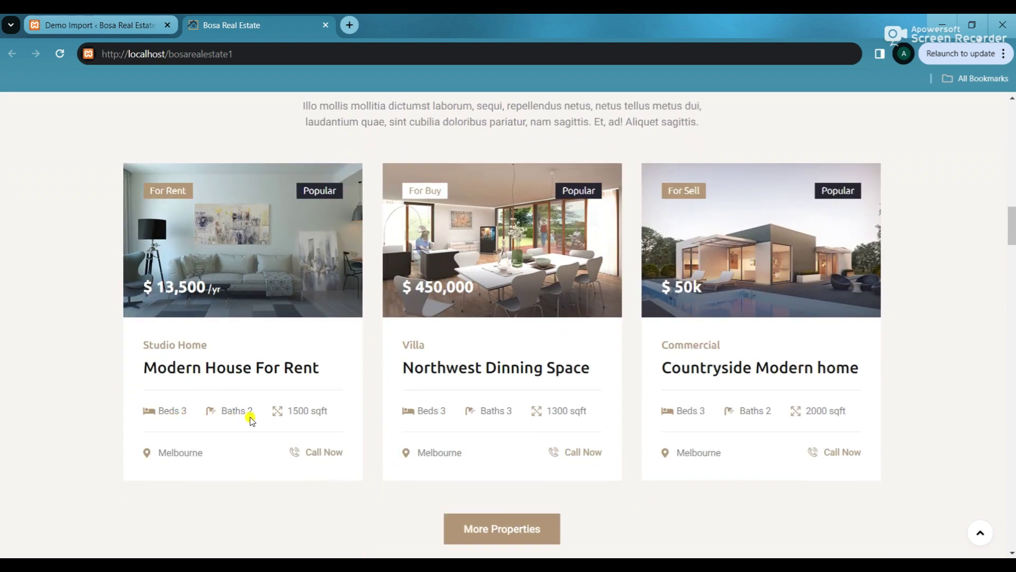
{"action": "left_click_drag", "start_coordinate": [141, 358], "coordinate": [341, 381]}
{"action": "left_click", "coordinate": [373, 382]}
Step: Examine the Call Back and How It Works sections of the demo homepage
{"action": "scroll", "coordinate": [374, 382], "scroll_direction": "down", "scroll_amount": 2}
{"action": "scroll", "coordinate": [388, 399], "scroll_direction": "down", "scroll_amount": 5}
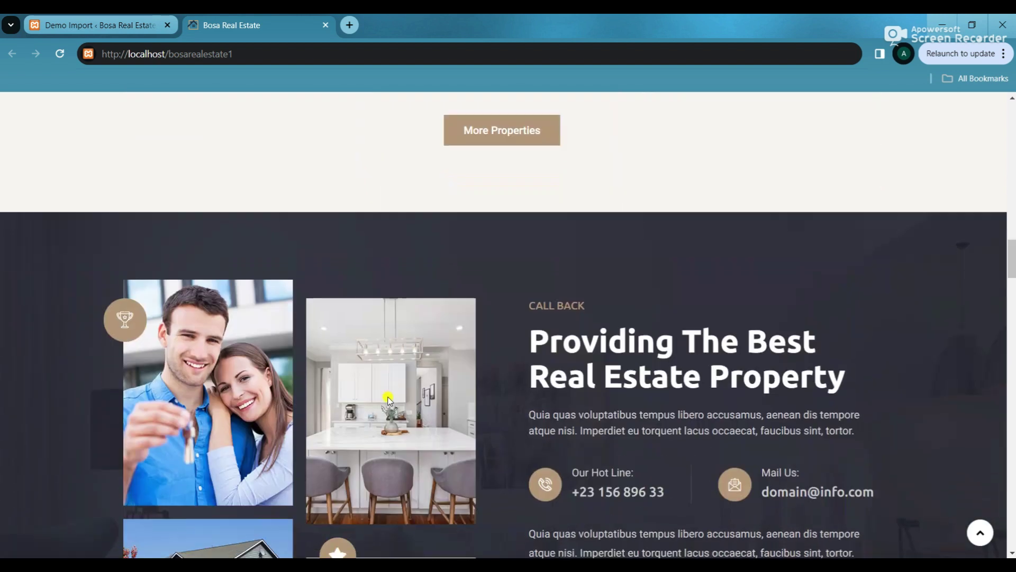
{"action": "left_click_drag", "start_coordinate": [528, 238], "coordinate": [606, 240]}
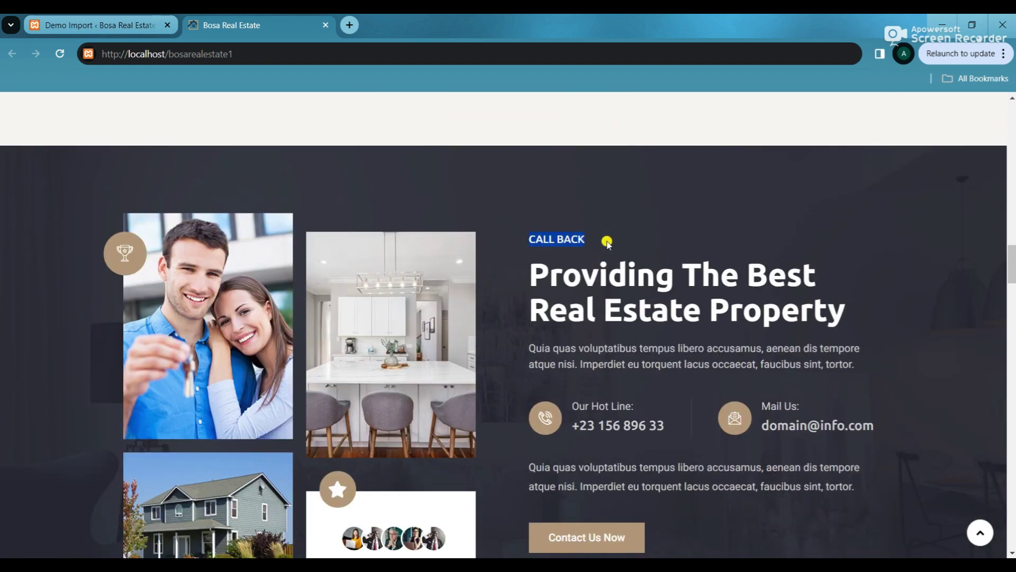
{"action": "left_click", "coordinate": [540, 295]}
{"action": "scroll", "coordinate": [540, 295], "scroll_direction": "down", "scroll_amount": 4}
{"action": "scroll", "coordinate": [532, 299], "scroll_direction": "down", "scroll_amount": 3}
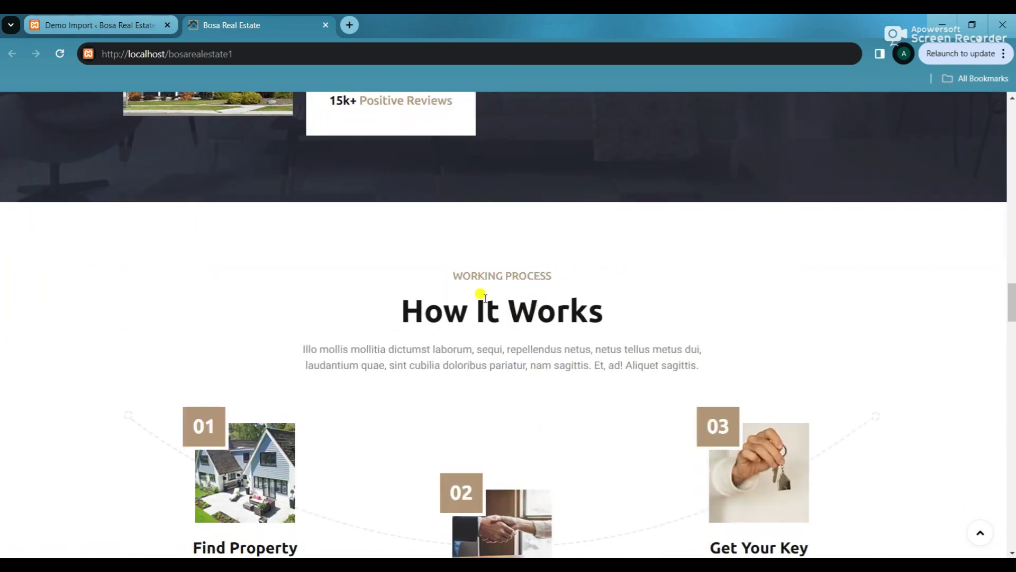
{"action": "left_click_drag", "start_coordinate": [403, 310], "coordinate": [647, 316]}
{"action": "left_click", "coordinate": [512, 286]}
{"action": "scroll", "coordinate": [513, 286], "scroll_direction": "down", "scroll_amount": 5}
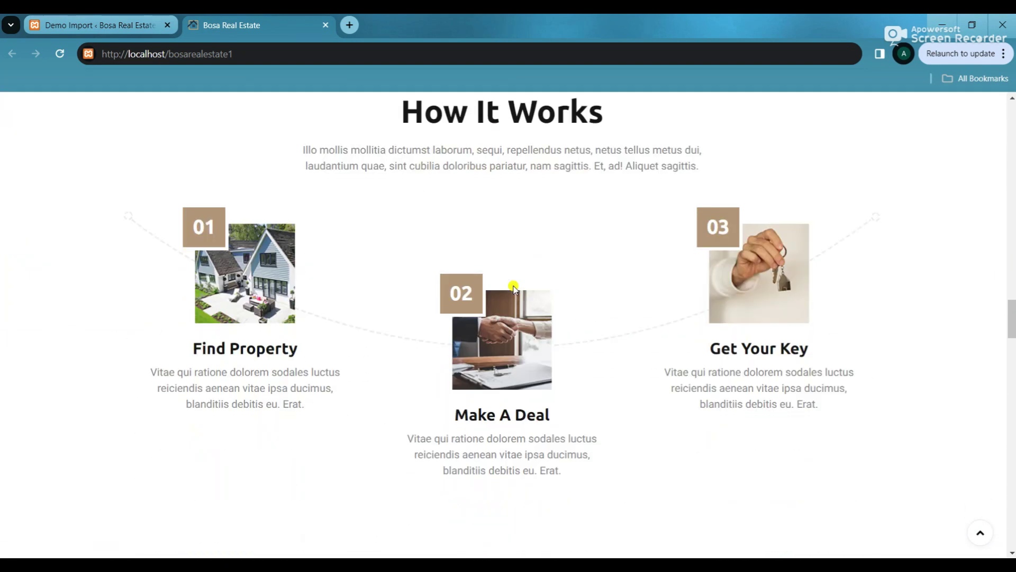
Step: Examine the Our Exclusive Agents and Property Type sections of the demo homepage
{"action": "scroll", "coordinate": [512, 284], "scroll_direction": "down", "scroll_amount": 4}
{"action": "left_click_drag", "start_coordinate": [345, 273], "coordinate": [699, 279]}
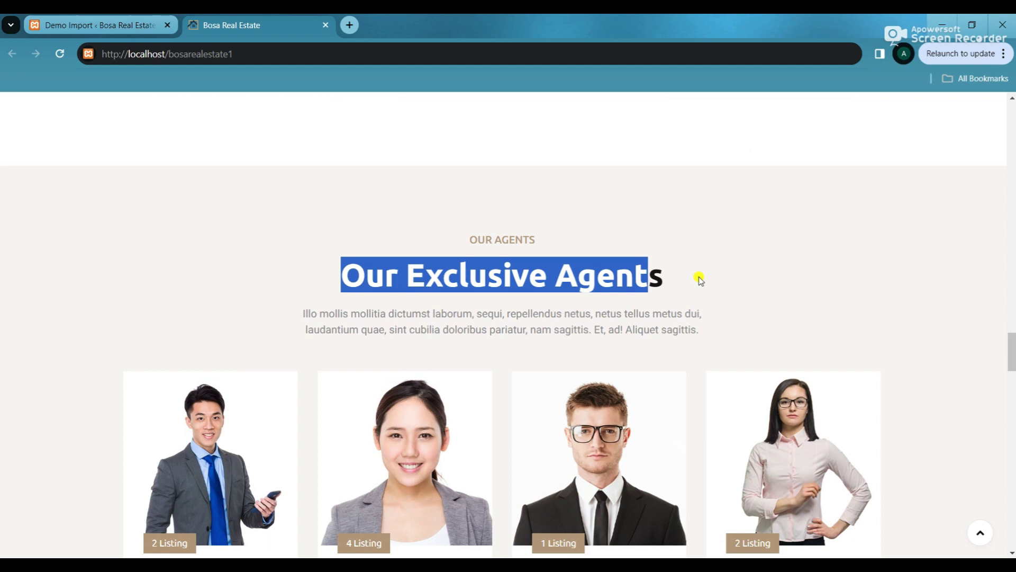
{"action": "left_click", "coordinate": [708, 284]}
{"action": "scroll", "coordinate": [708, 283], "scroll_direction": "down", "scroll_amount": 2}
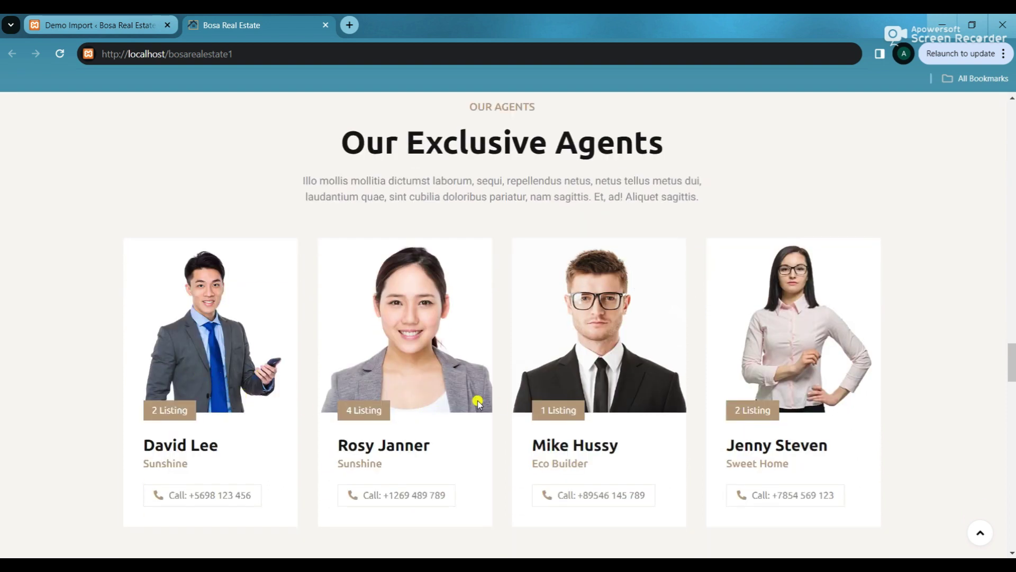
{"action": "scroll", "coordinate": [470, 366], "scroll_direction": "down", "scroll_amount": 4}
{"action": "scroll", "coordinate": [495, 311], "scroll_direction": "down", "scroll_amount": 3}
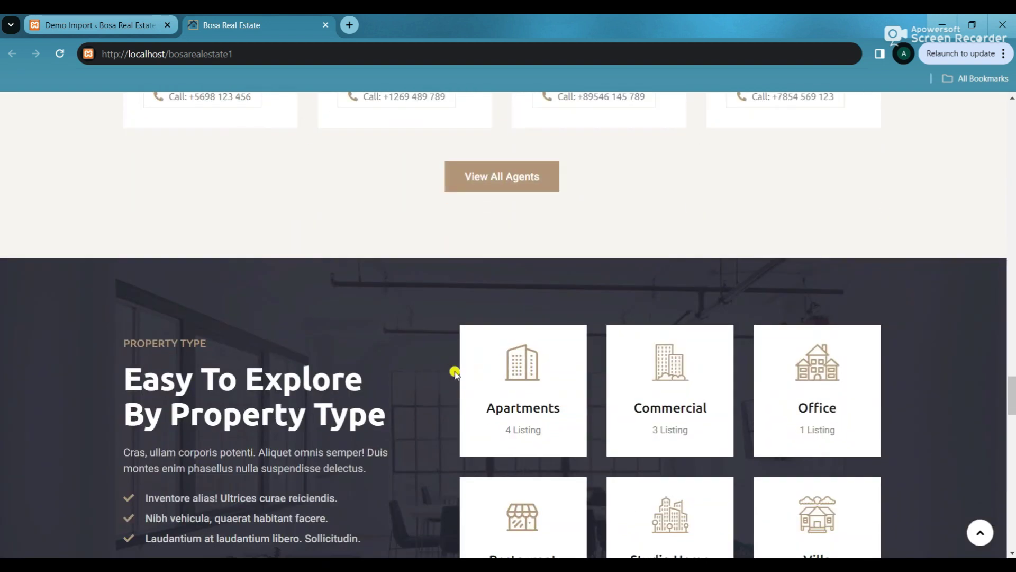
{"action": "left_click_drag", "start_coordinate": [134, 311], "coordinate": [424, 354]}
{"action": "left_click", "coordinate": [507, 359]}
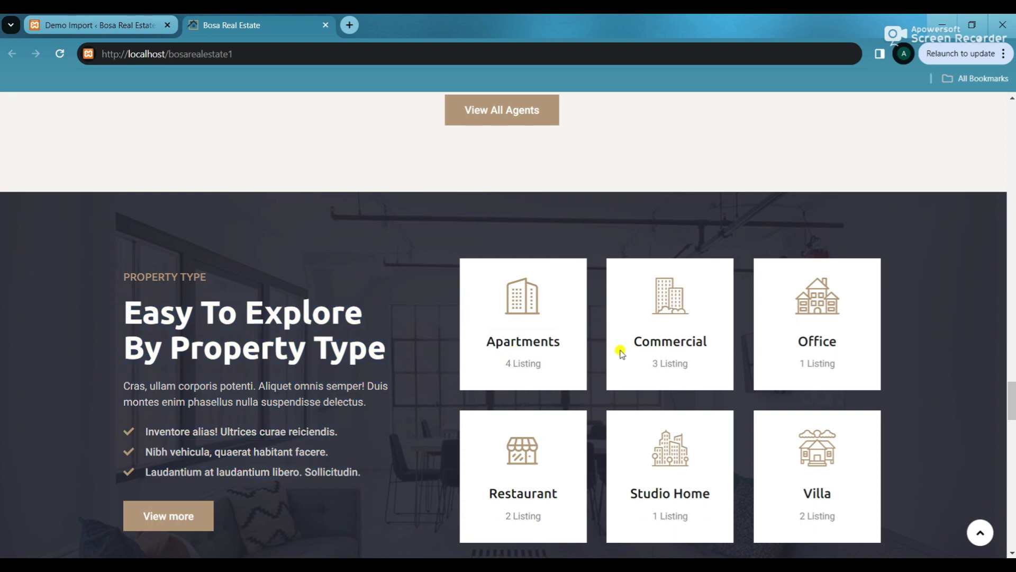
{"action": "scroll", "coordinate": [647, 356], "scroll_direction": "down", "scroll_amount": 1}
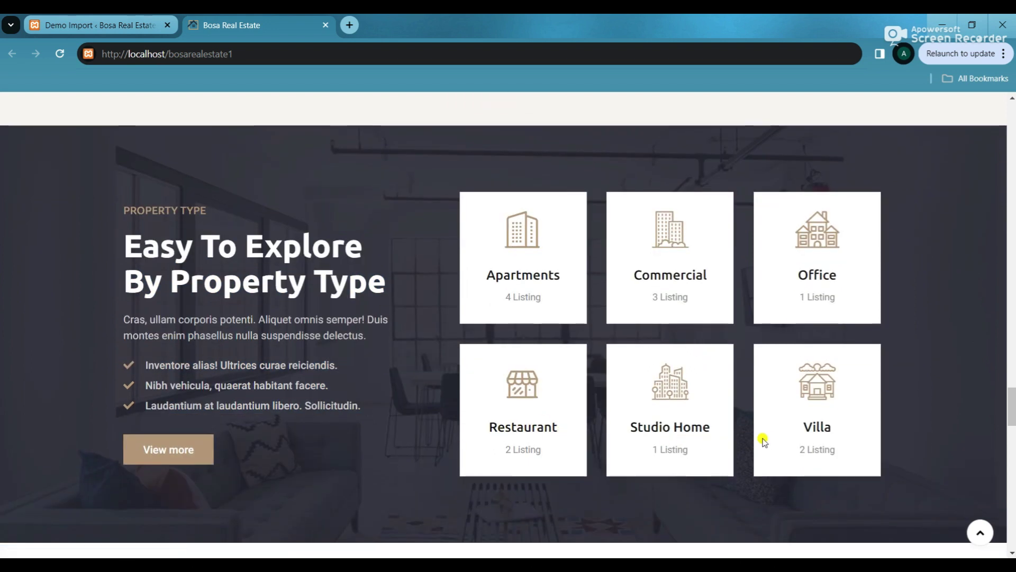
Step: Review the demo homepage from the Top Areas section through the customer reviews to the footer, and return to the page start
{"action": "scroll", "coordinate": [764, 441], "scroll_direction": "down", "scroll_amount": 4}
{"action": "left_click_drag", "start_coordinate": [471, 350], "coordinate": [545, 348]}
{"action": "left_click", "coordinate": [545, 349]}
{"action": "scroll", "coordinate": [569, 352], "scroll_direction": "down", "scroll_amount": 1}
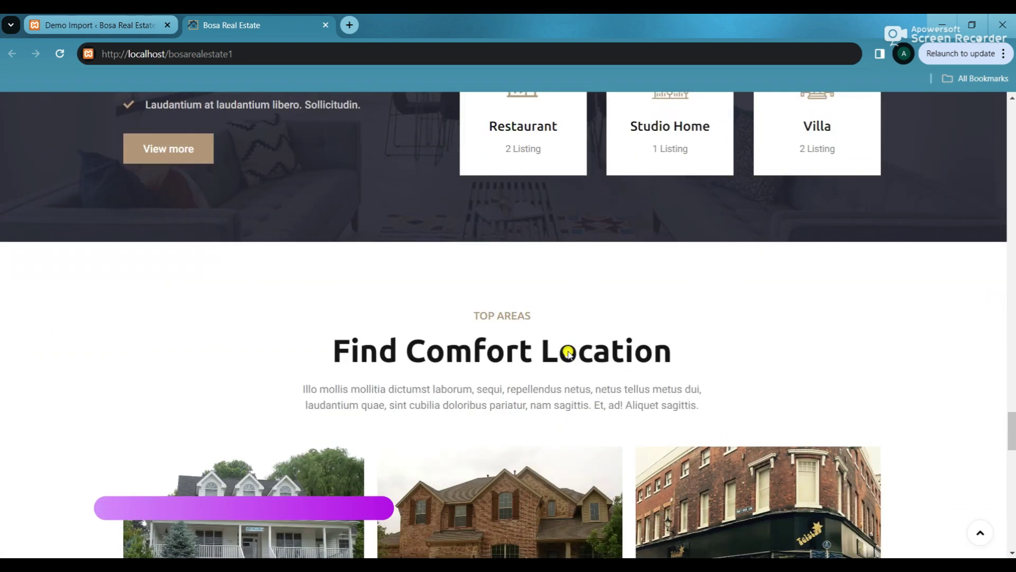
{"action": "scroll", "coordinate": [571, 349], "scroll_direction": "down", "scroll_amount": 3}
{"action": "scroll", "coordinate": [575, 346], "scroll_direction": "down", "scroll_amount": 1}
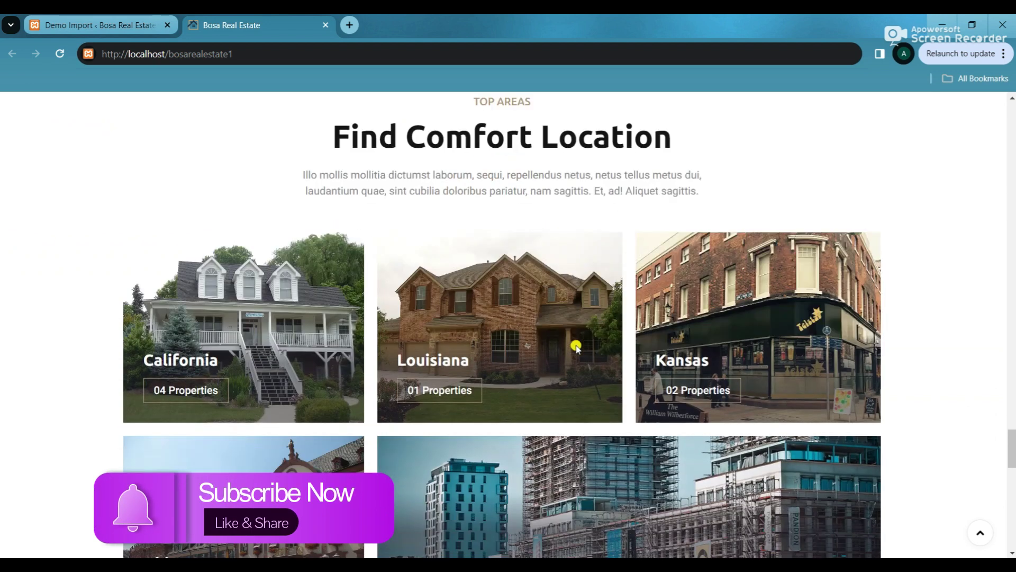
{"action": "scroll", "coordinate": [576, 346], "scroll_direction": "down", "scroll_amount": 8}
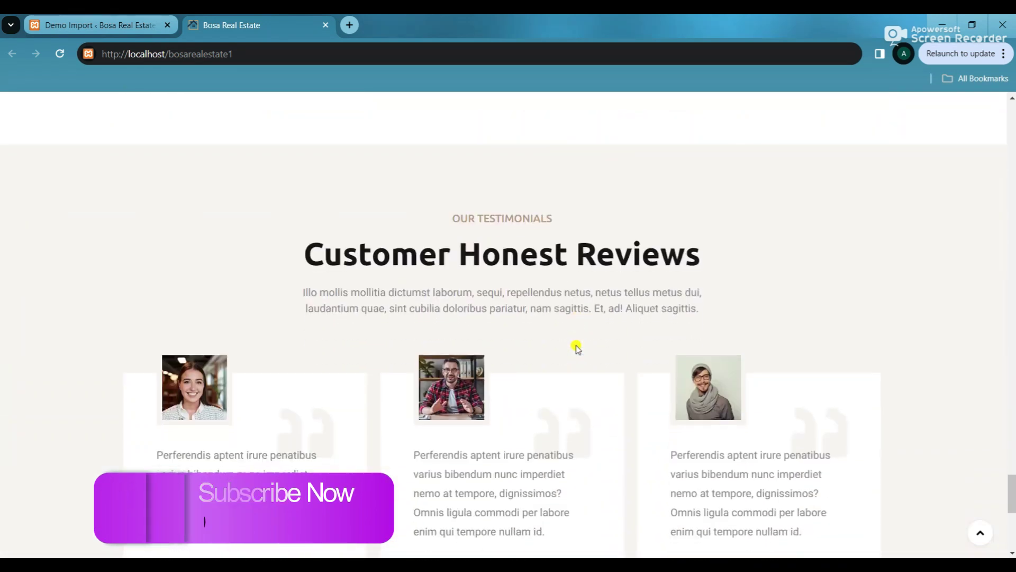
{"action": "left_click_drag", "start_coordinate": [450, 217], "coordinate": [598, 221]}
{"action": "left_click", "coordinate": [598, 223]}
{"action": "scroll", "coordinate": [595, 233], "scroll_direction": "down", "scroll_amount": 1}
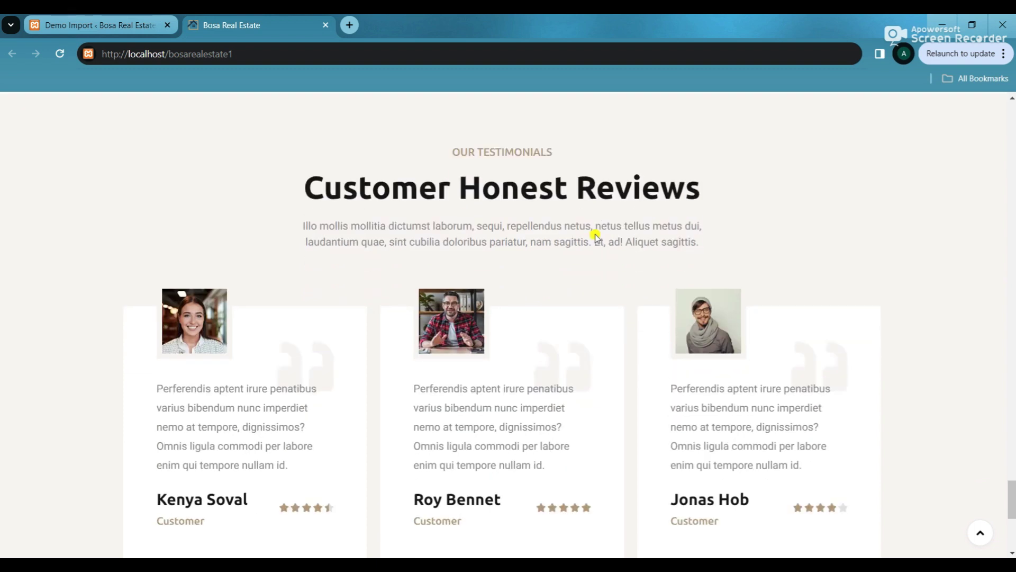
{"action": "scroll", "coordinate": [595, 236], "scroll_direction": "down", "scroll_amount": 5}
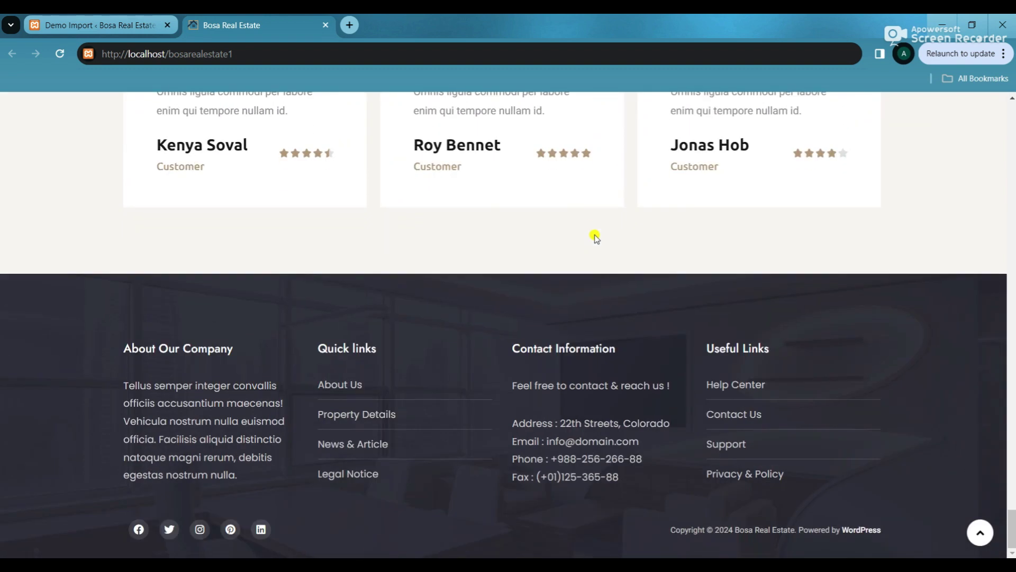
{"action": "left_click", "coordinate": [980, 532]}
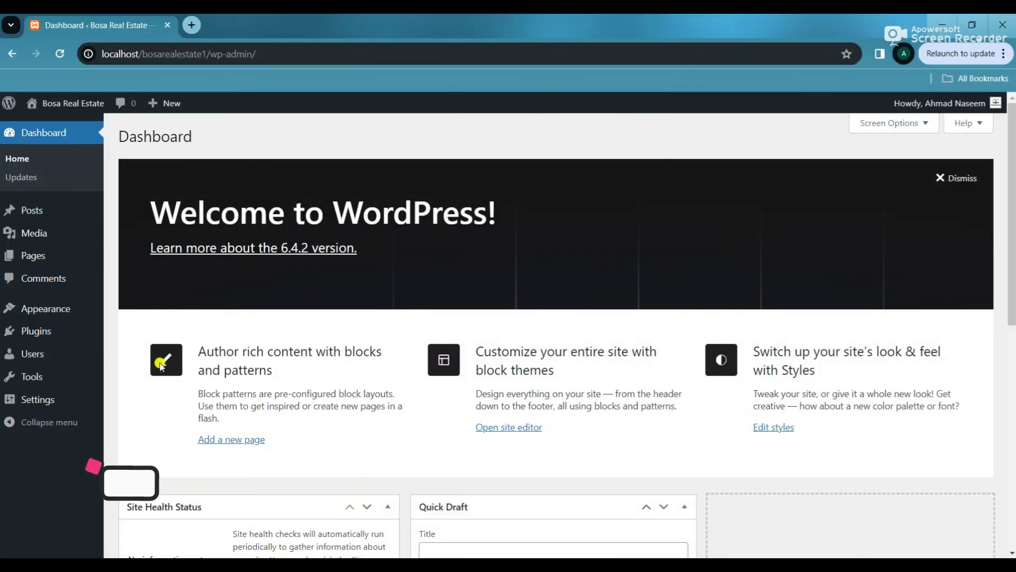
Step: Set the site's permalink structure to Post name and save the permalink settings
{"action": "mouse_move", "coordinate": [48, 403]}
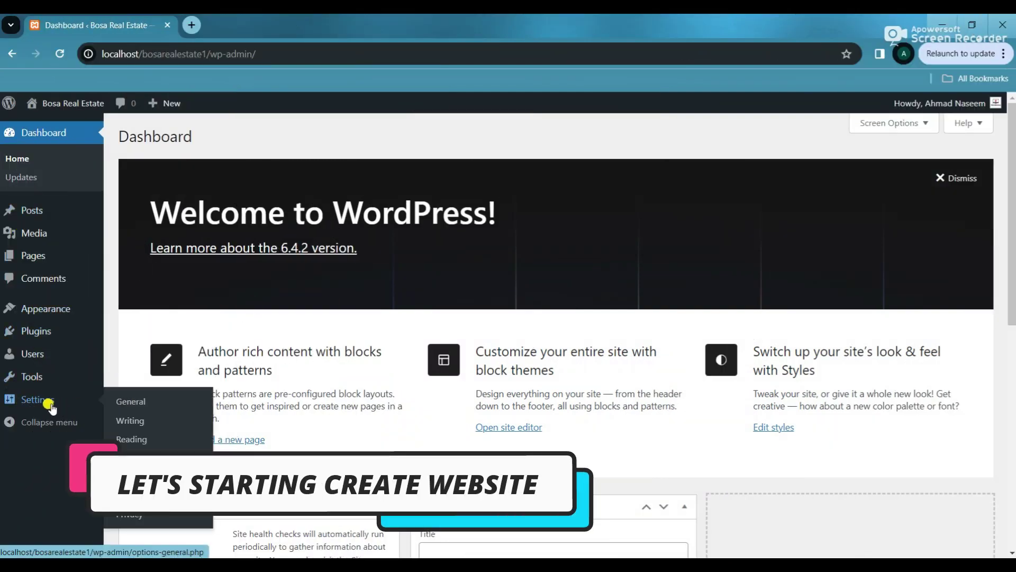
{"action": "left_click", "coordinate": [132, 496]}
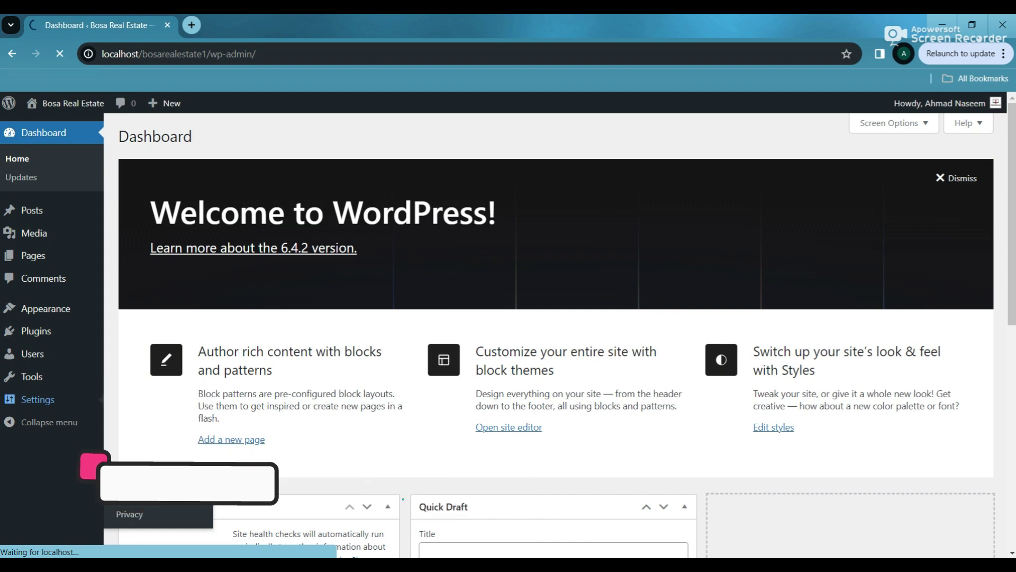
{"action": "scroll", "coordinate": [268, 466], "scroll_direction": "down", "scroll_amount": 4}
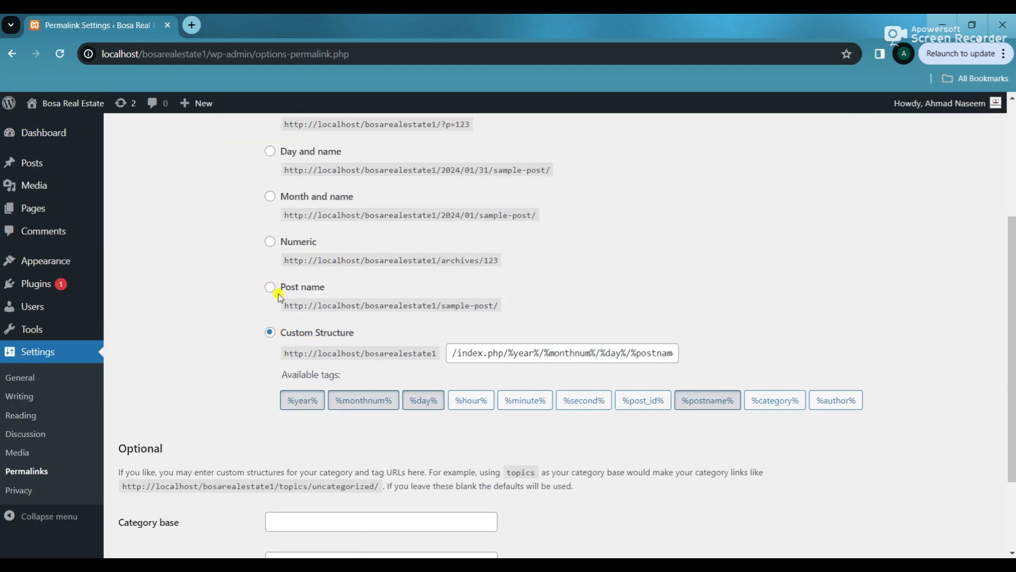
{"action": "left_click", "coordinate": [268, 287]}
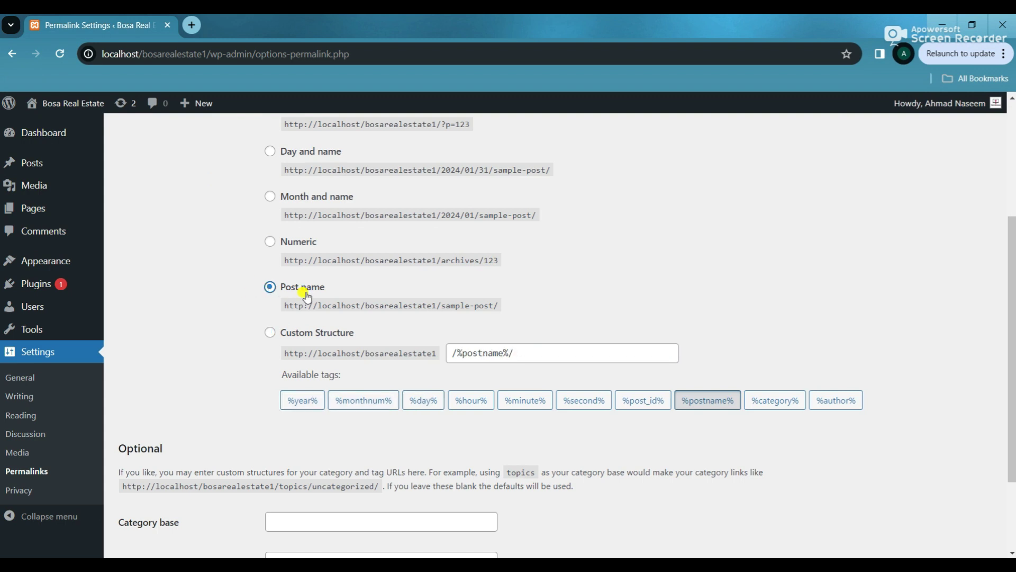
{"action": "scroll", "coordinate": [233, 453], "scroll_direction": "down", "scroll_amount": 3}
{"action": "left_click", "coordinate": [148, 489]}
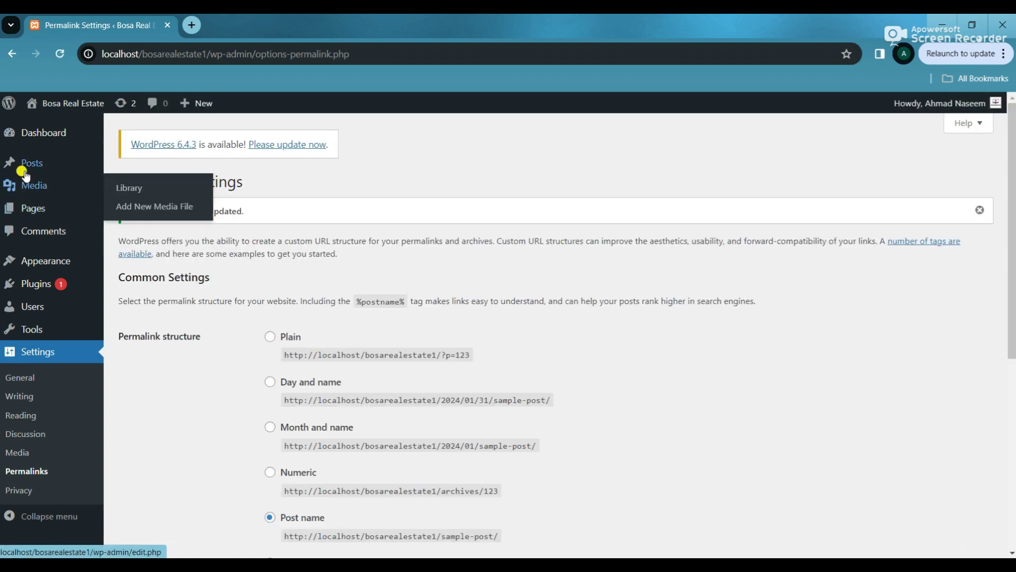
Step: Move the default "Hello world!" post to the trash and delete it permanently
{"action": "mouse_move", "coordinate": [24, 164]}
{"action": "left_click", "coordinate": [135, 166]}
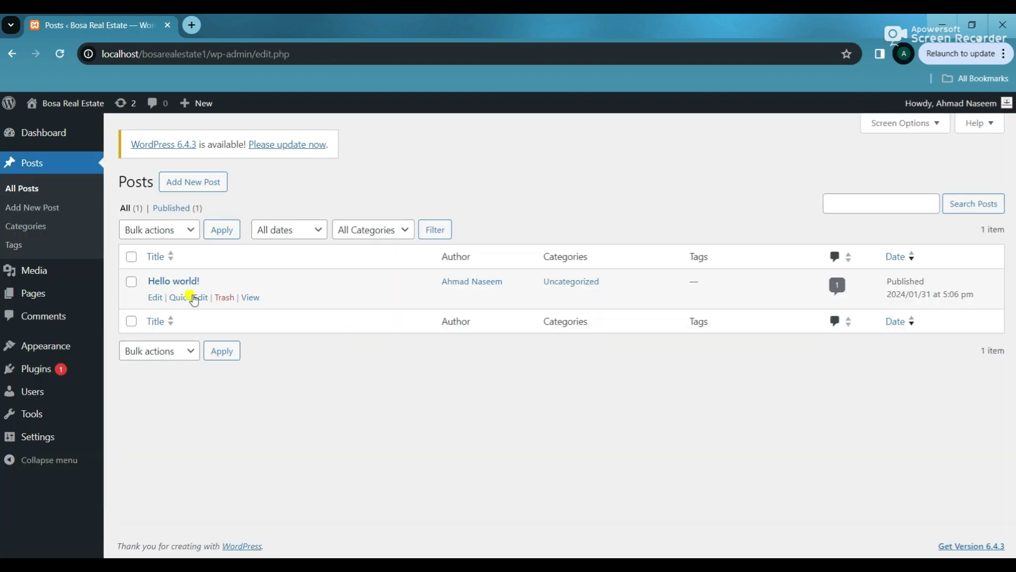
{"action": "left_click", "coordinate": [222, 301]}
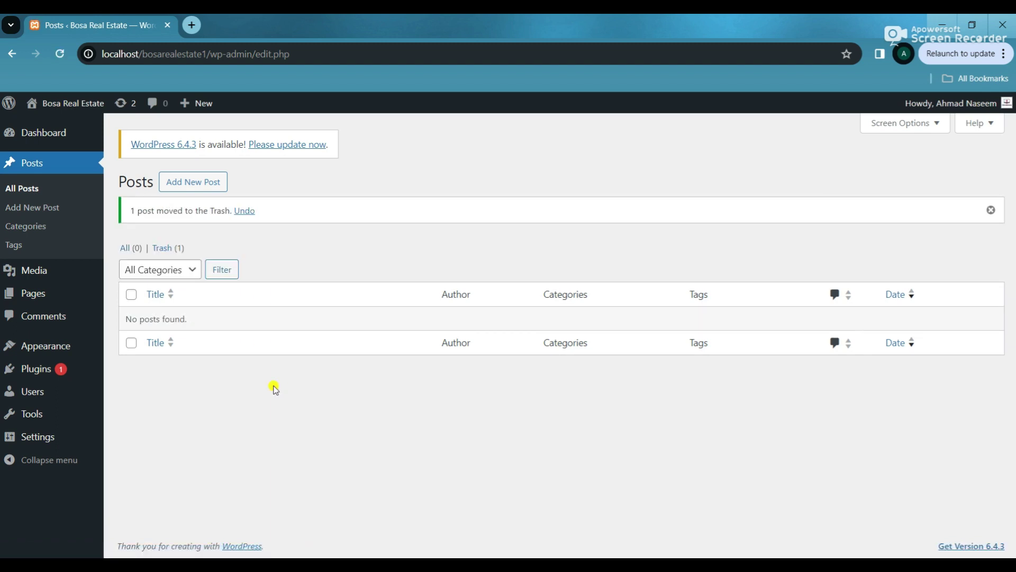
{"action": "left_click", "coordinate": [165, 249]}
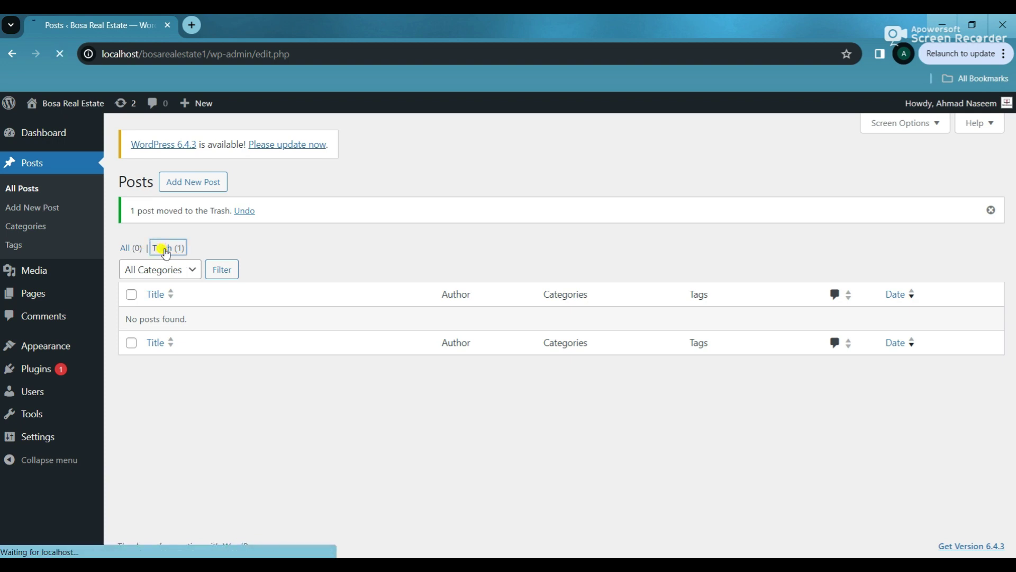
{"action": "mouse_move", "coordinate": [188, 307]}
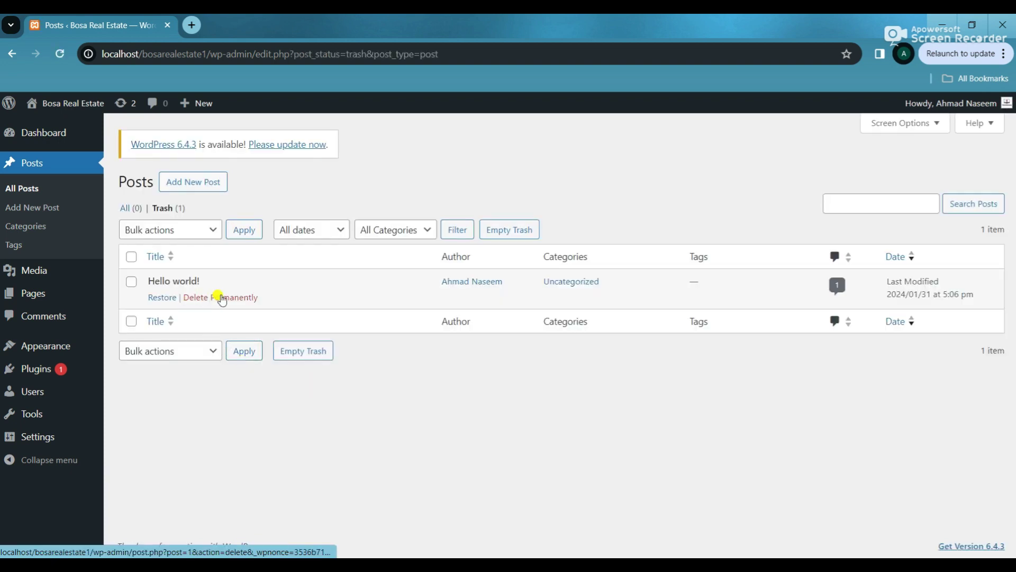
{"action": "left_click", "coordinate": [228, 299]}
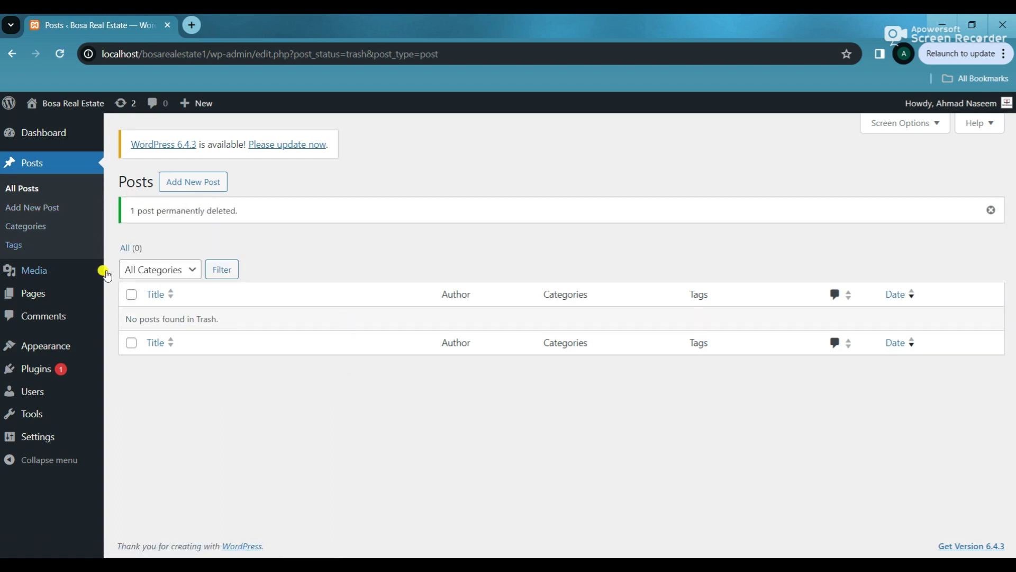
Step: Move the default Privacy Policy and Sample Page pages to the trash with one bulk action
{"action": "mouse_move", "coordinate": [37, 295]}
{"action": "left_click", "coordinate": [131, 294]}
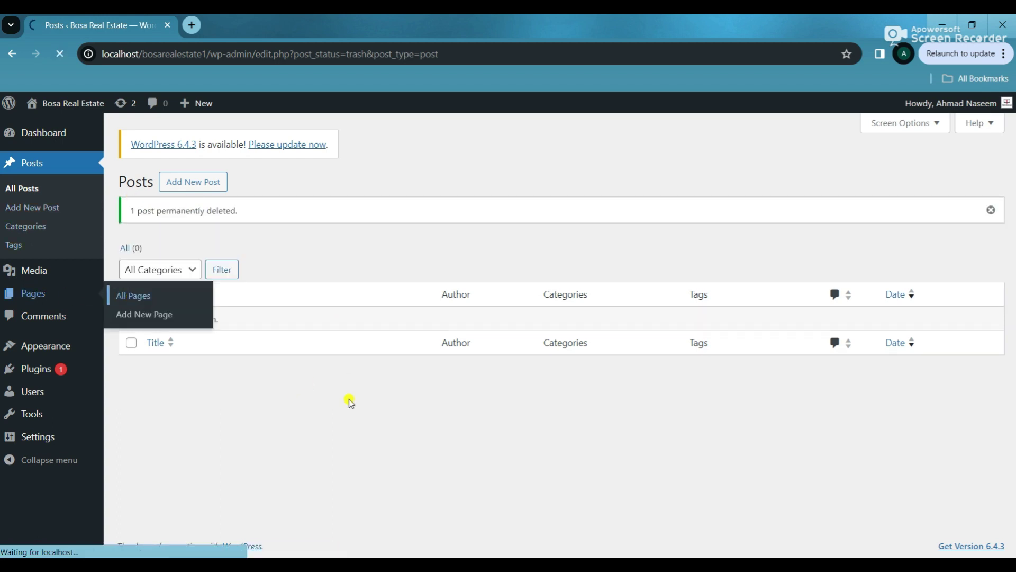
{"action": "mouse_move", "coordinate": [152, 299]}
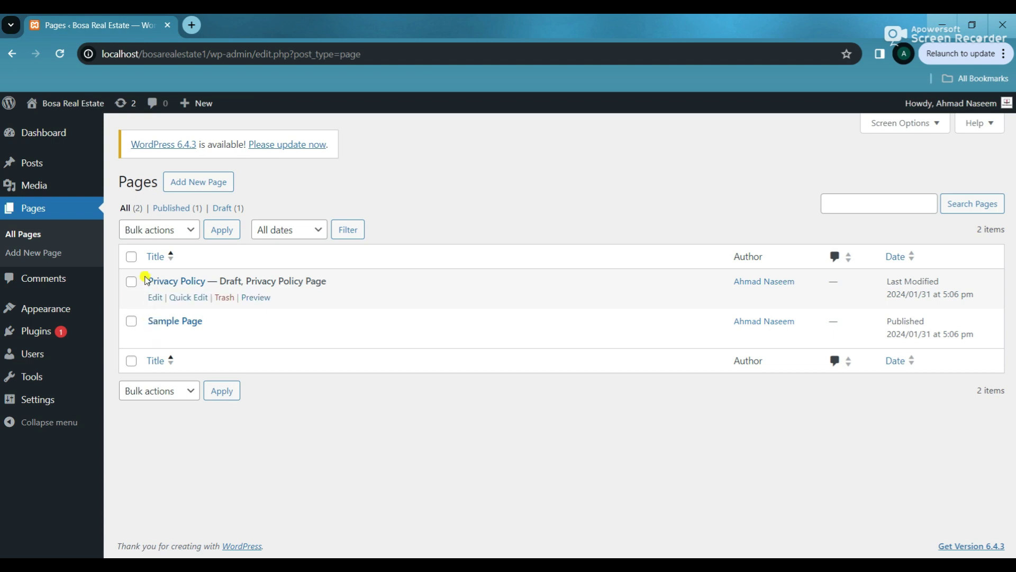
{"action": "left_click", "coordinate": [132, 258]}
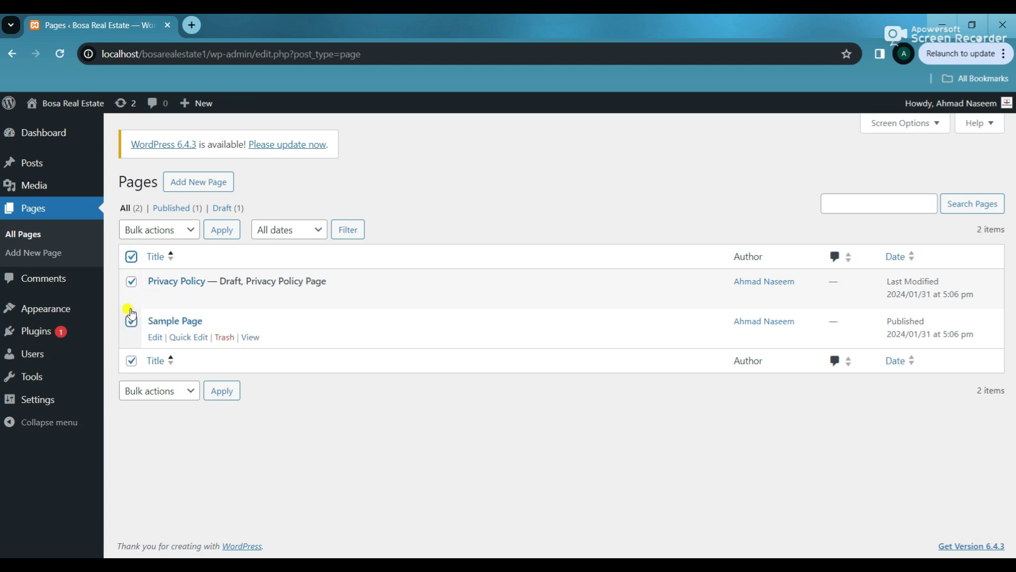
{"action": "left_click", "coordinate": [191, 398]}
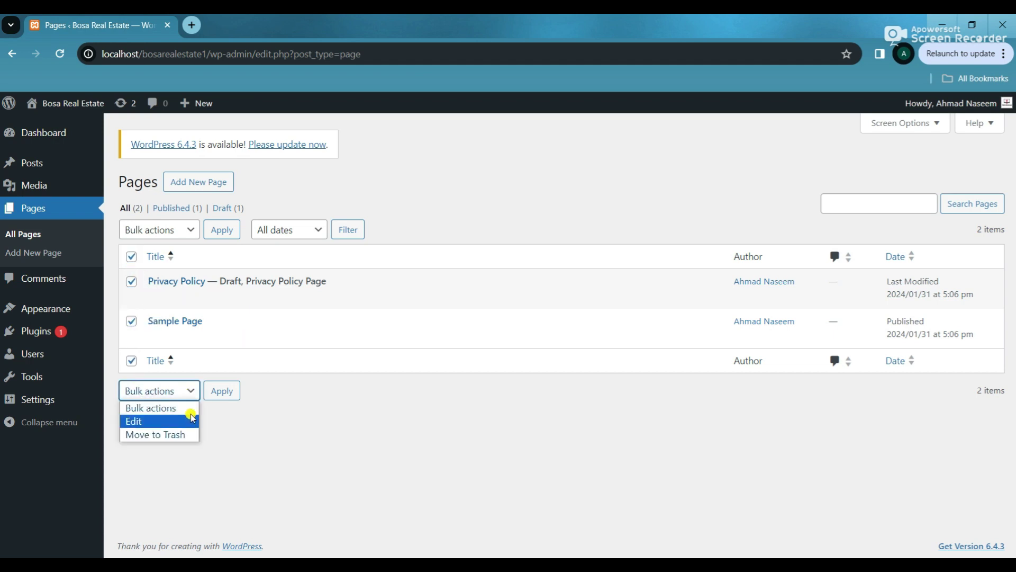
{"action": "left_click", "coordinate": [139, 435]}
{"action": "left_click", "coordinate": [223, 391]}
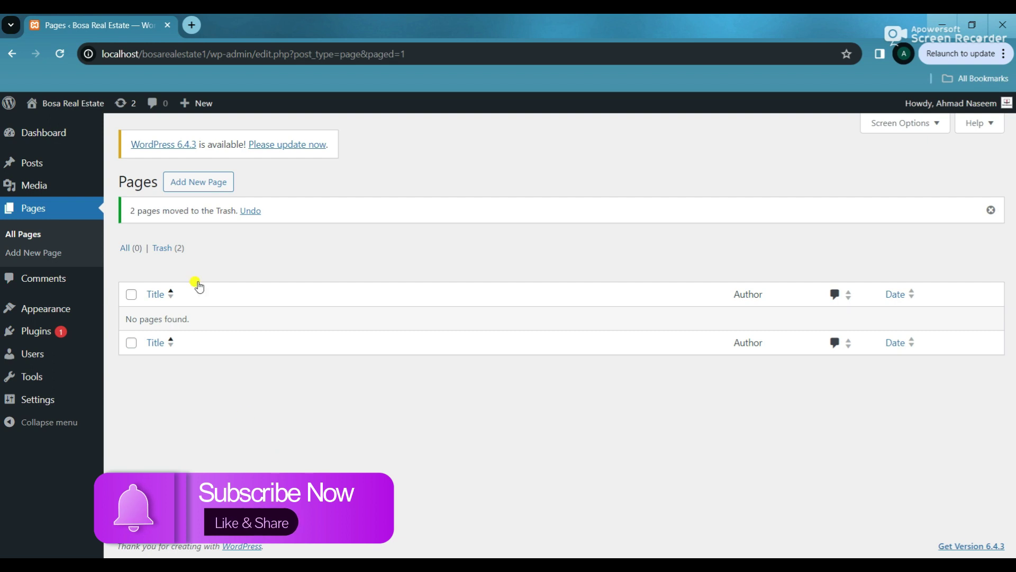
Step: Permanently delete the trashed Privacy Policy and Sample Page pages with one bulk action
{"action": "left_click", "coordinate": [169, 249]}
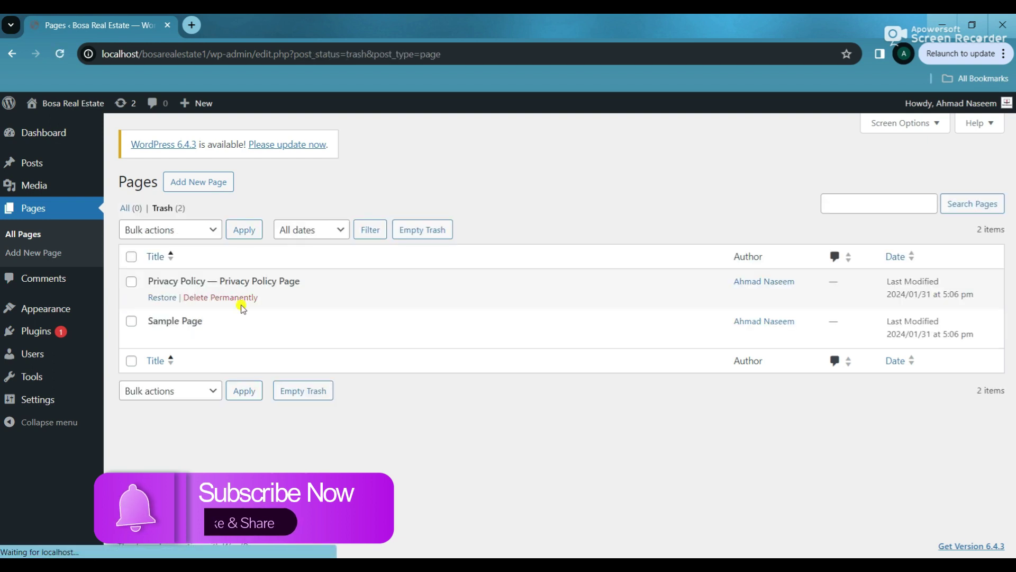
{"action": "left_click", "coordinate": [132, 256]}
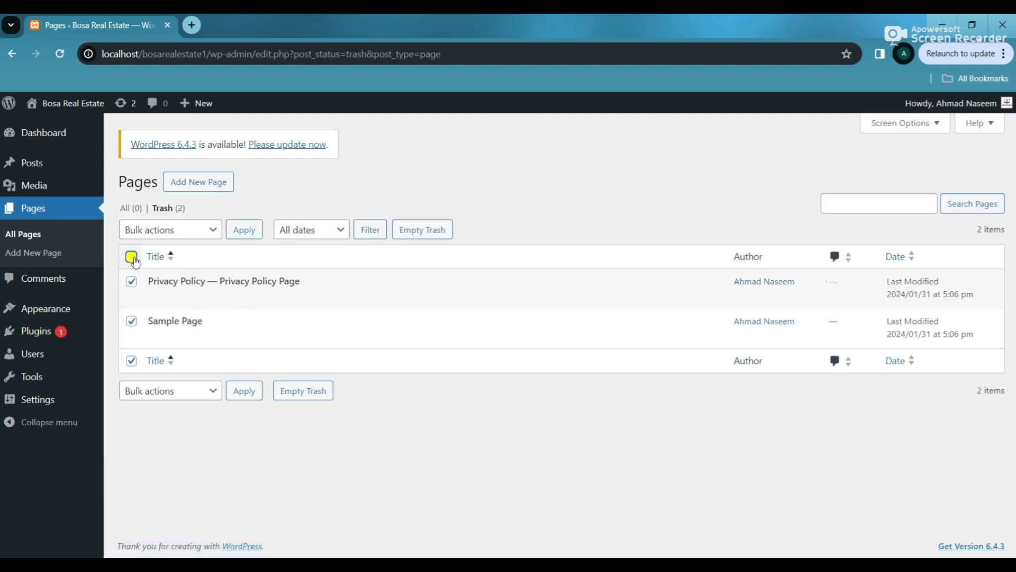
{"action": "left_click", "coordinate": [210, 395]}
{"action": "left_click", "coordinate": [158, 432]}
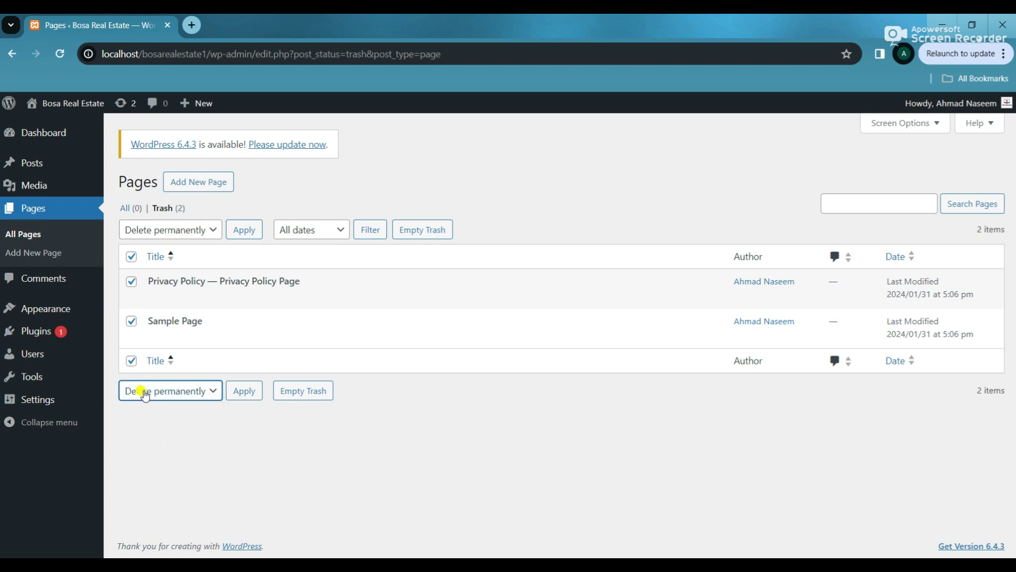
{"action": "left_click", "coordinate": [246, 391]}
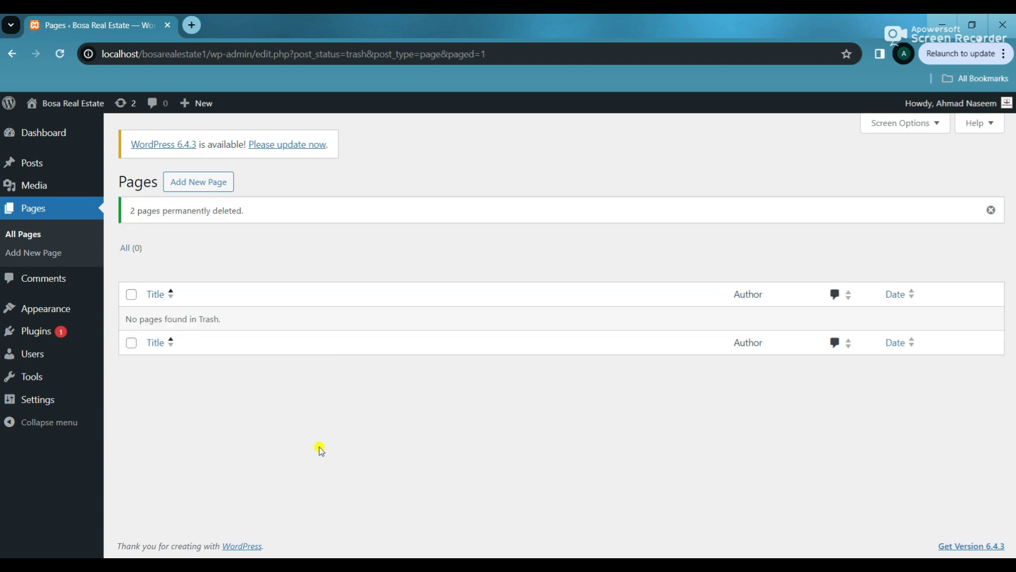
Step: Open the installed themes, then copy the theme name "Bosa Real Estate" from the Notepad list and minimize Notepad
{"action": "mouse_move", "coordinate": [41, 309]}
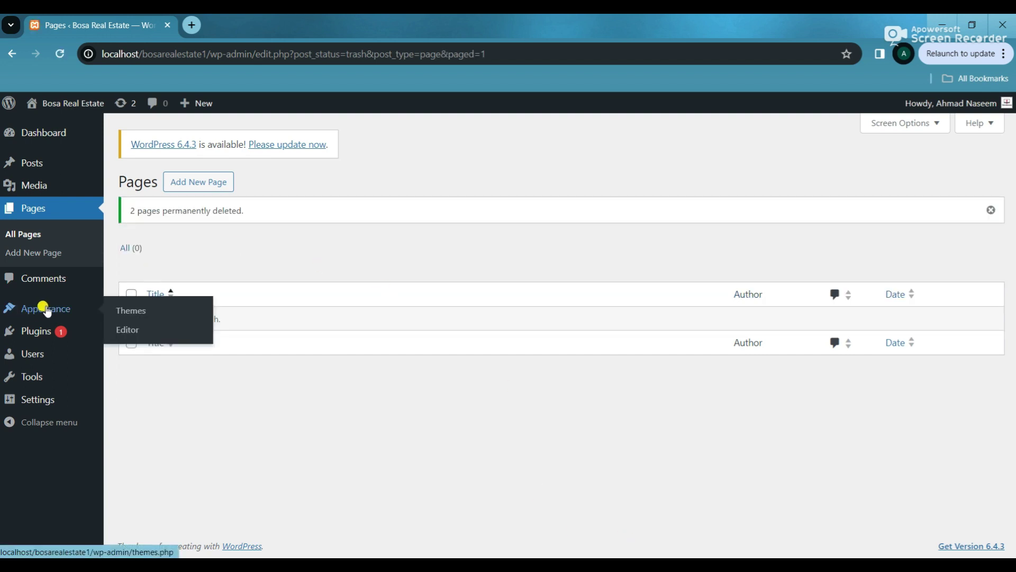
{"action": "left_click", "coordinate": [126, 310]}
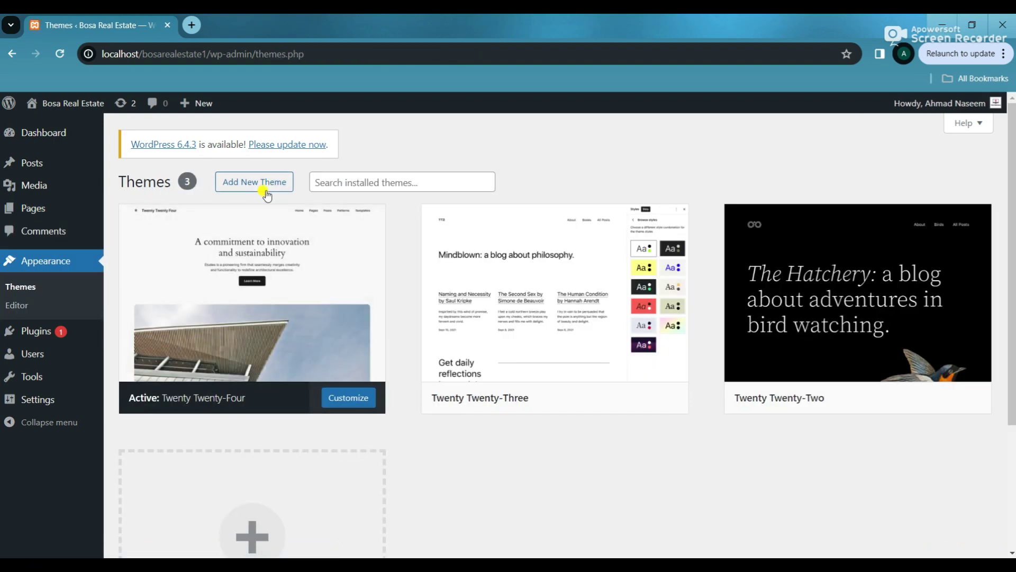
{"action": "key", "text": "alt+Tab"}
{"action": "left_click_drag", "start_coordinate": [777, 162], "coordinate": [704, 157]}
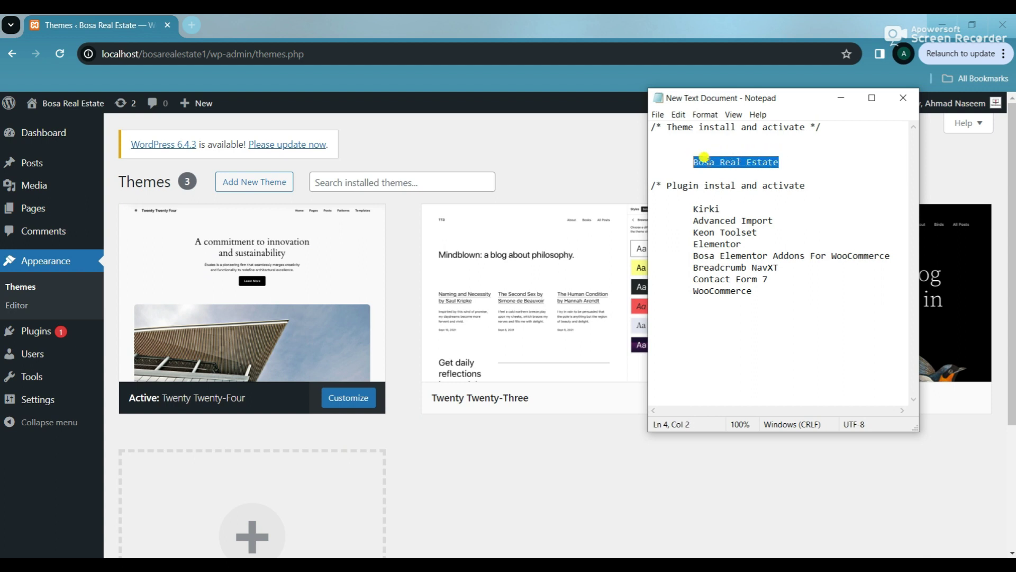
{"action": "right_click", "coordinate": [704, 158]}
{"action": "left_click", "coordinate": [741, 199]}
{"action": "left_click", "coordinate": [841, 98]}
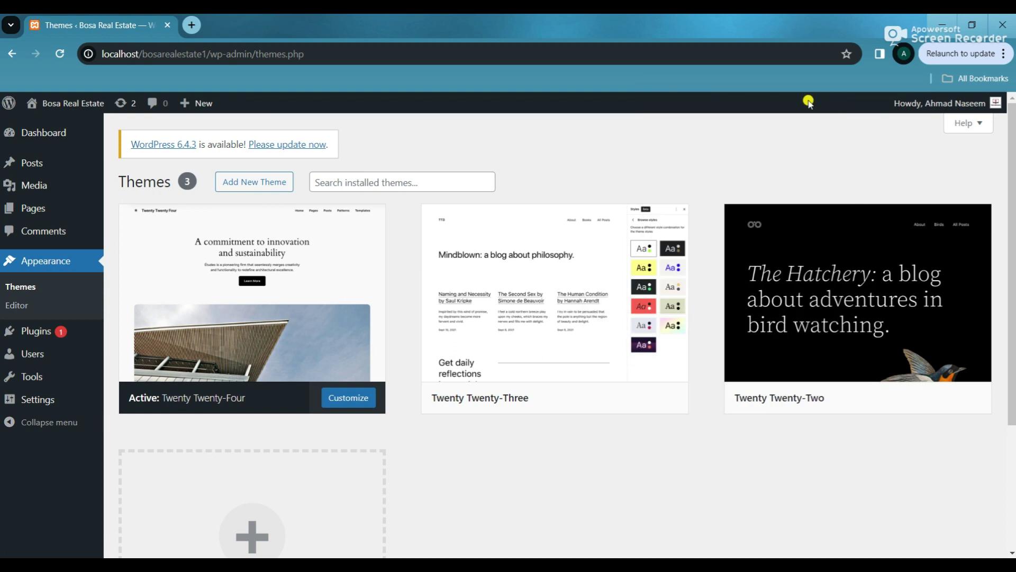
Step: Search the available themes for "Bosa Real Estate", and install and activate that theme
{"action": "left_click", "coordinate": [258, 182]}
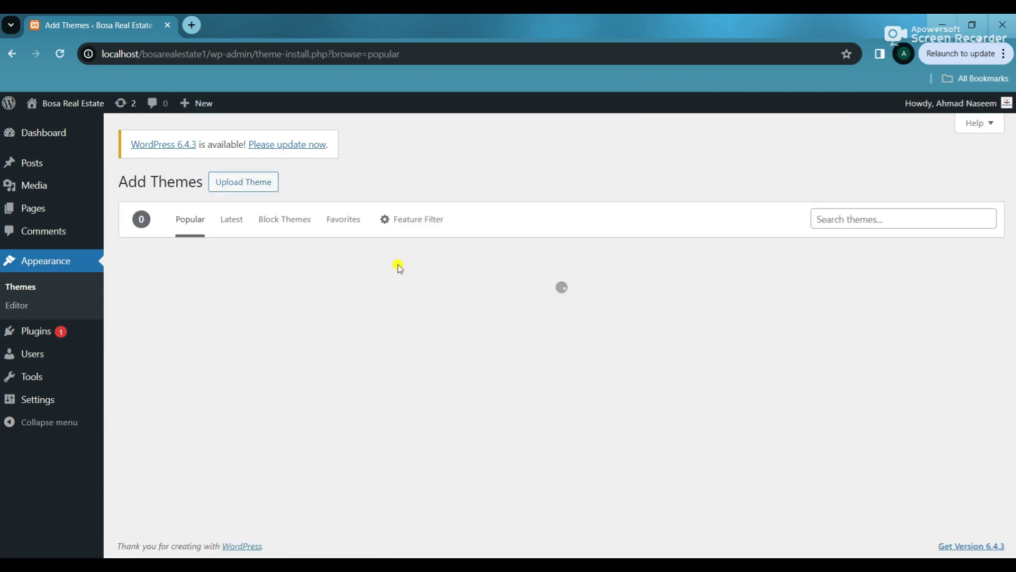
{"action": "left_click", "coordinate": [833, 217]}
{"action": "right_click", "coordinate": [827, 219]}
{"action": "left_click", "coordinate": [699, 348]}
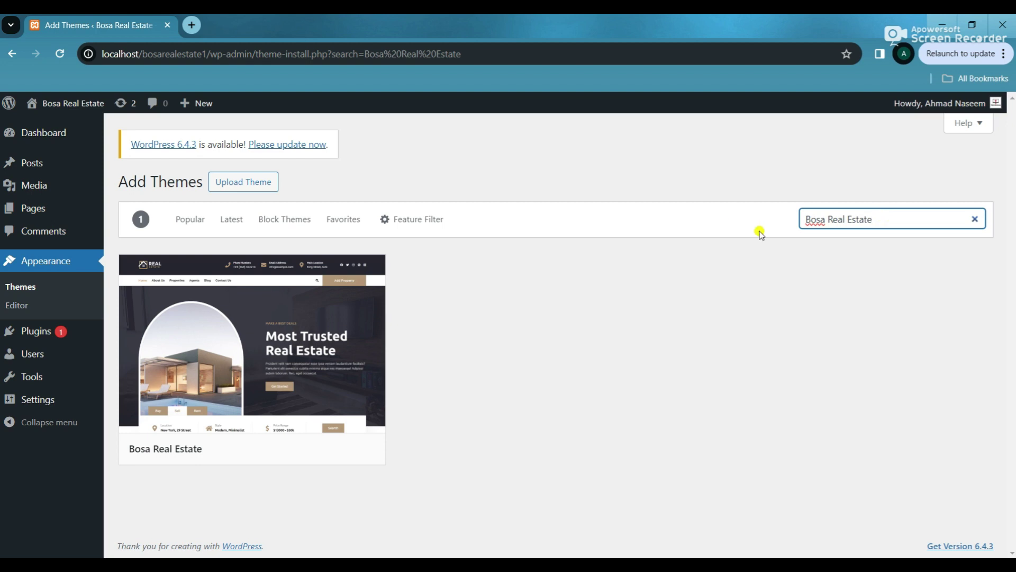
{"action": "mouse_move", "coordinate": [217, 465]}
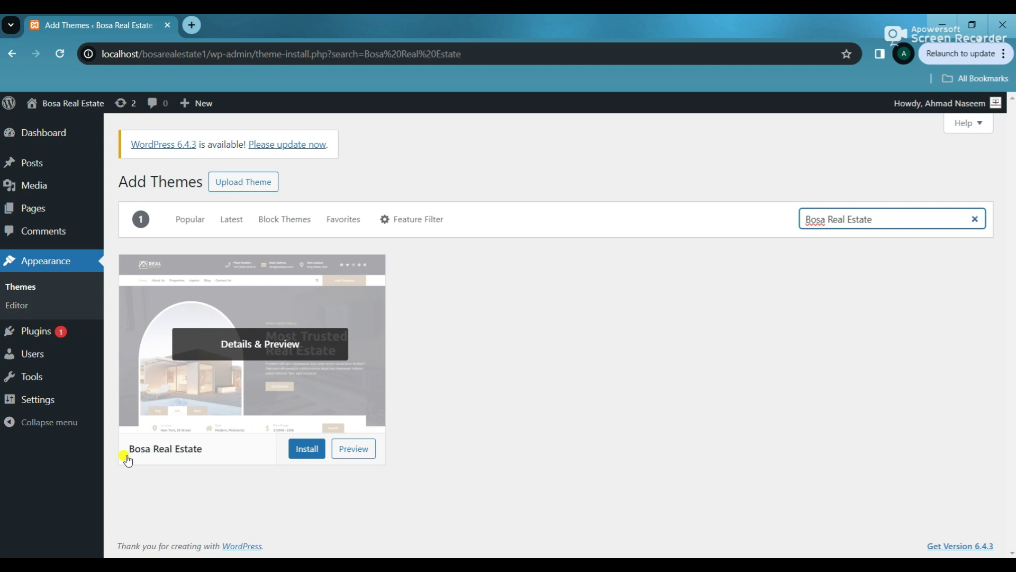
{"action": "left_click", "coordinate": [309, 452]}
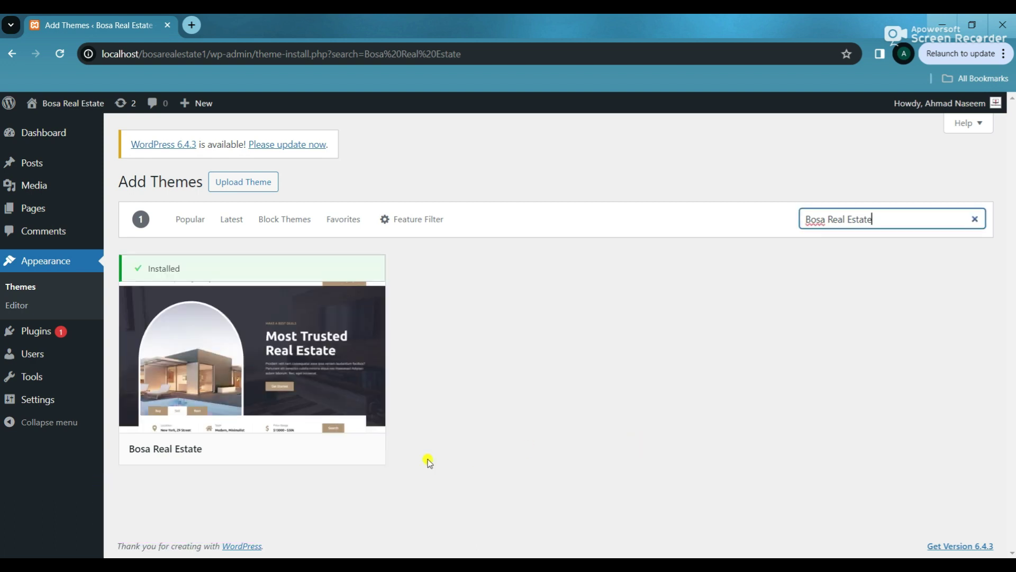
{"action": "left_click", "coordinate": [294, 447]}
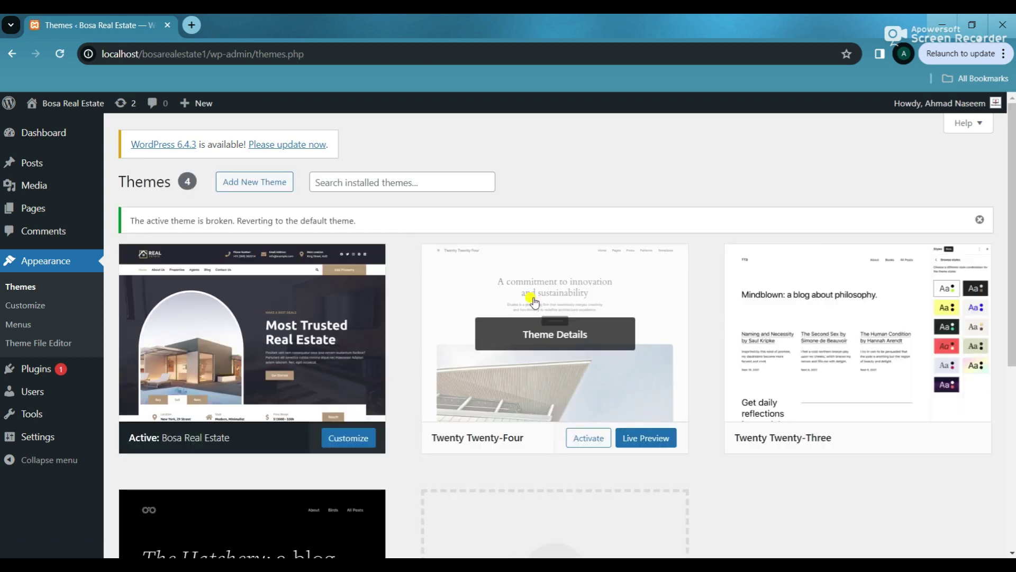
Step: Delete the unused default themes Twenty Twenty-Four, Twenty Twenty-Three and Twenty Twenty-Two
{"action": "left_click", "coordinate": [571, 405]}
{"action": "left_click", "coordinate": [584, 528]}
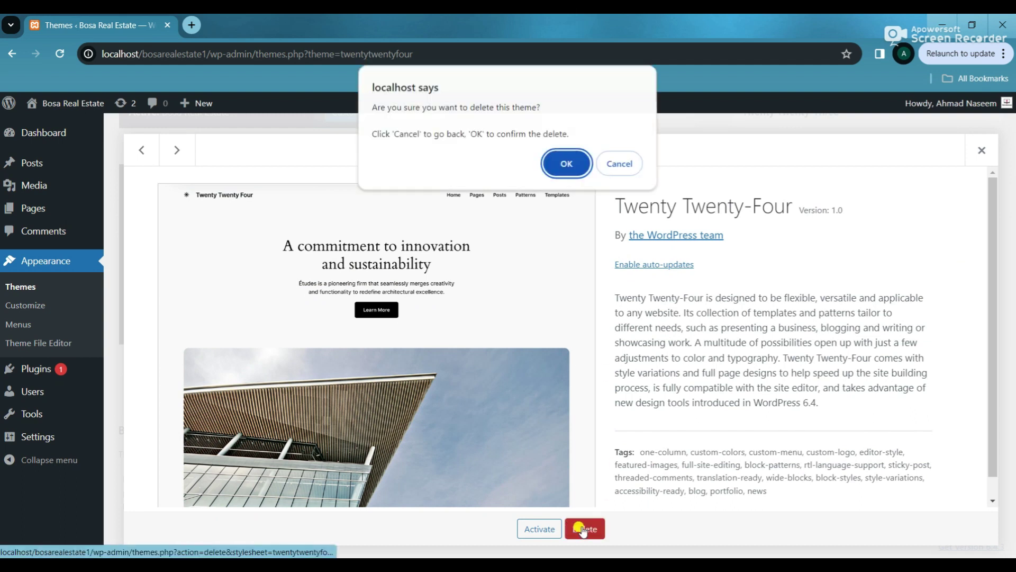
{"action": "left_click", "coordinate": [565, 162]}
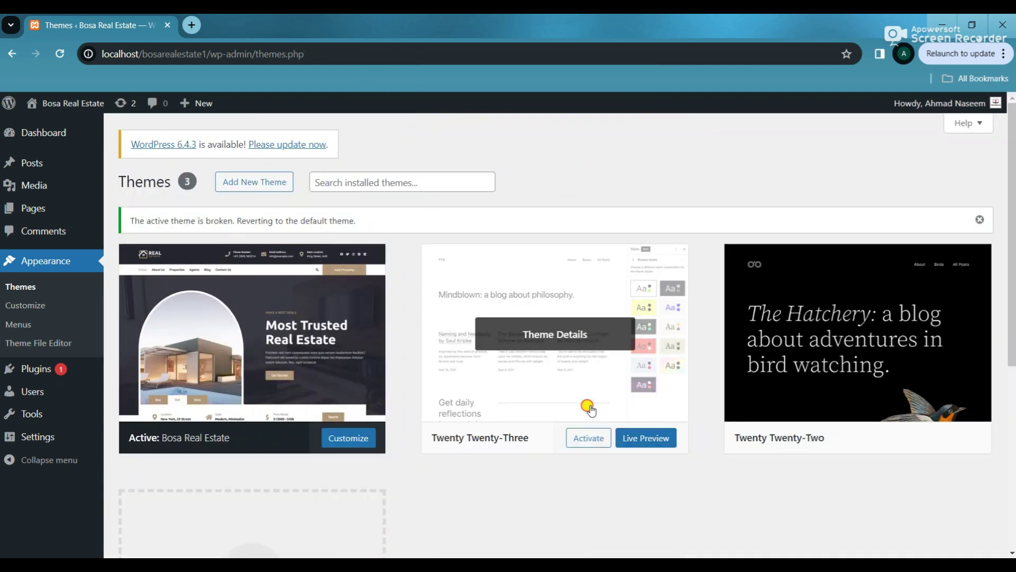
{"action": "left_click", "coordinate": [590, 404]}
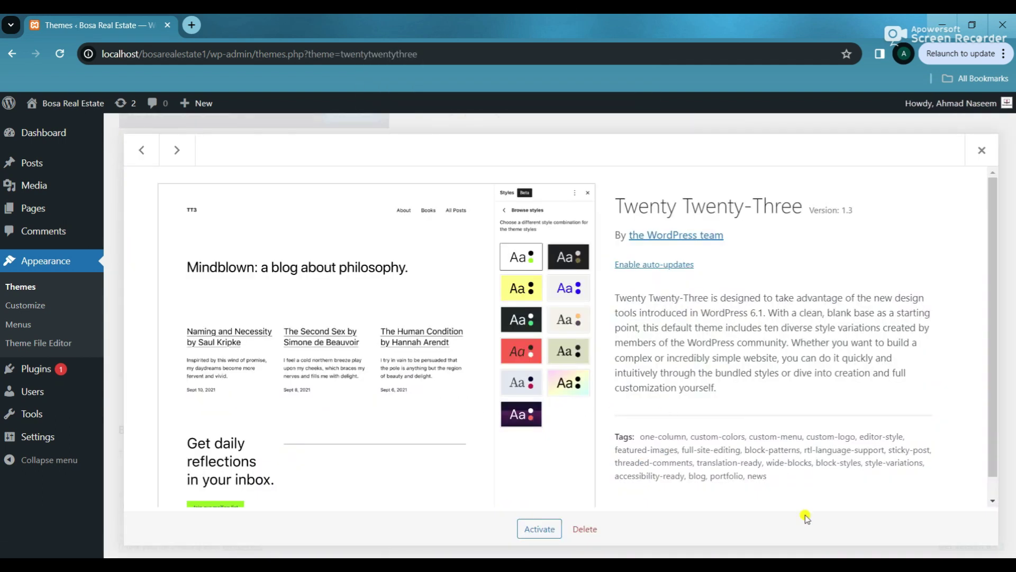
{"action": "left_click", "coordinate": [584, 528]}
{"action": "left_click", "coordinate": [567, 162]}
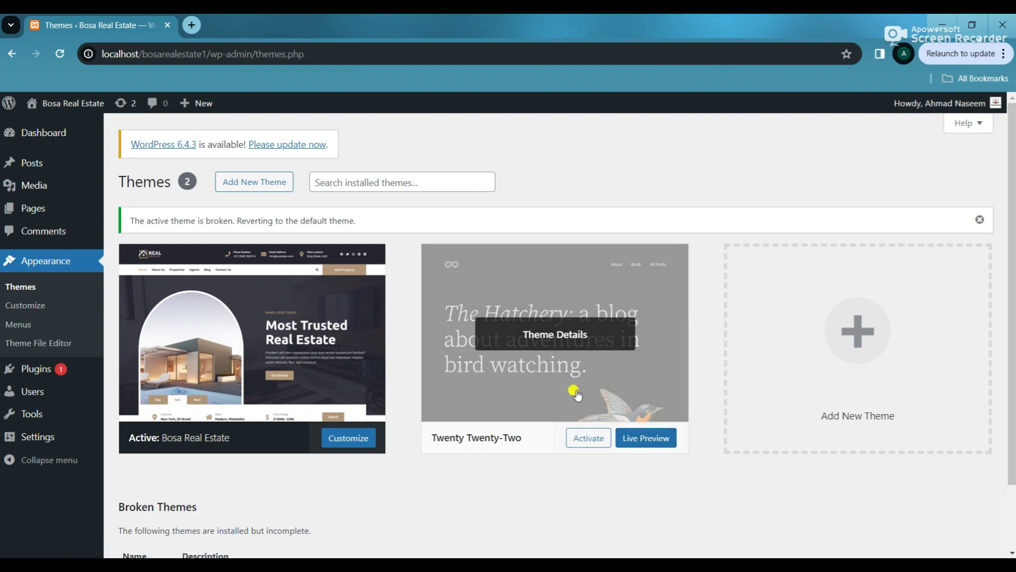
{"action": "left_click", "coordinate": [574, 389]}
{"action": "left_click", "coordinate": [585, 529]}
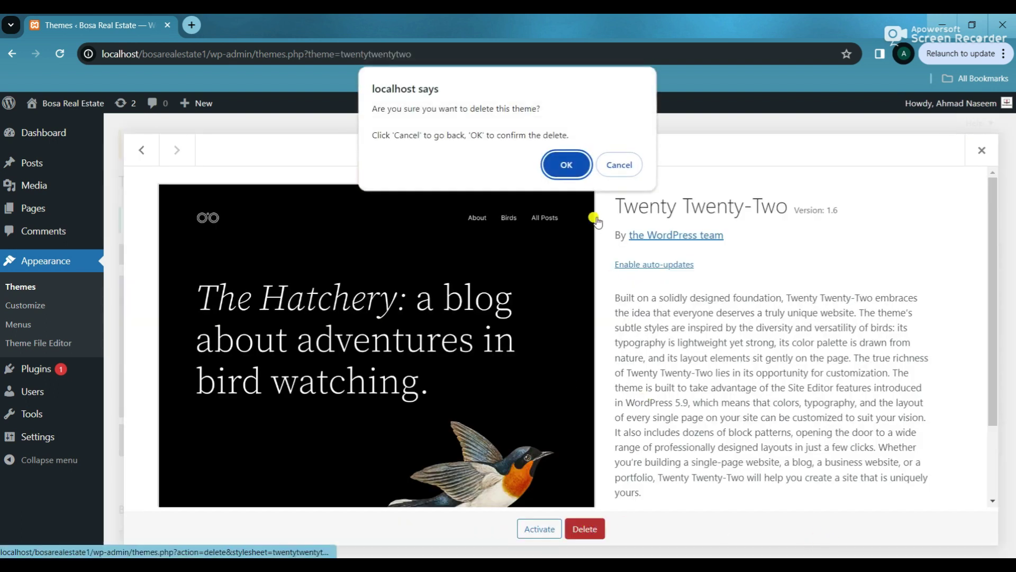
{"action": "left_click", "coordinate": [561, 162]}
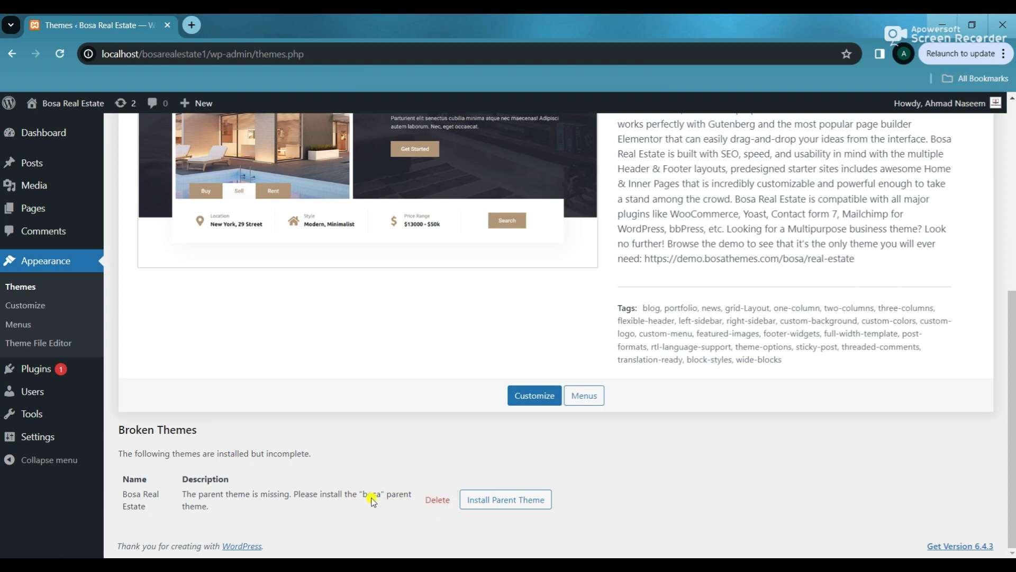
Step: Install the missing Bosa parent theme and activate it, followed by activating the Bosa Real Estate child theme
{"action": "left_click", "coordinate": [508, 507]}
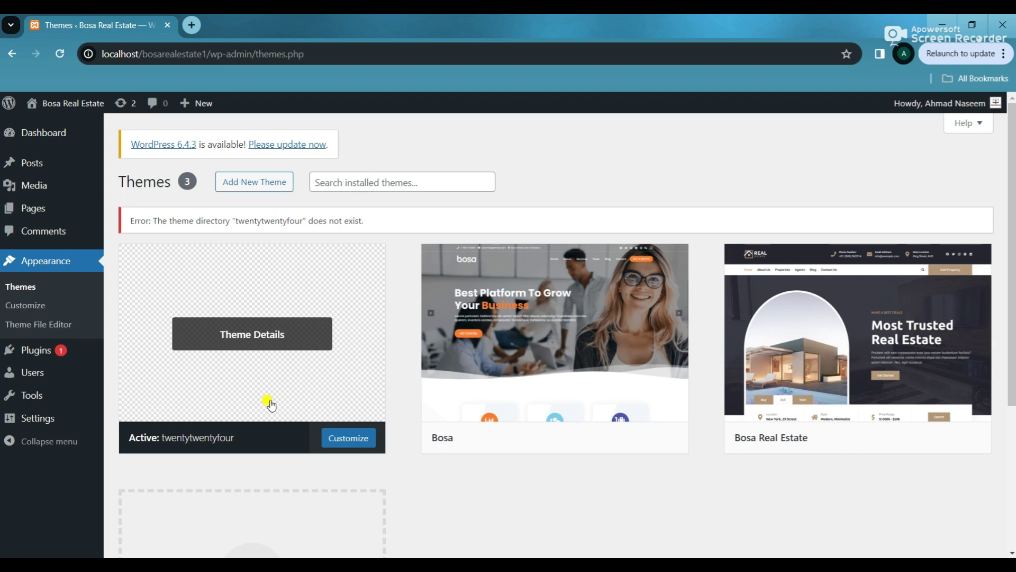
{"action": "mouse_move", "coordinate": [561, 457]}
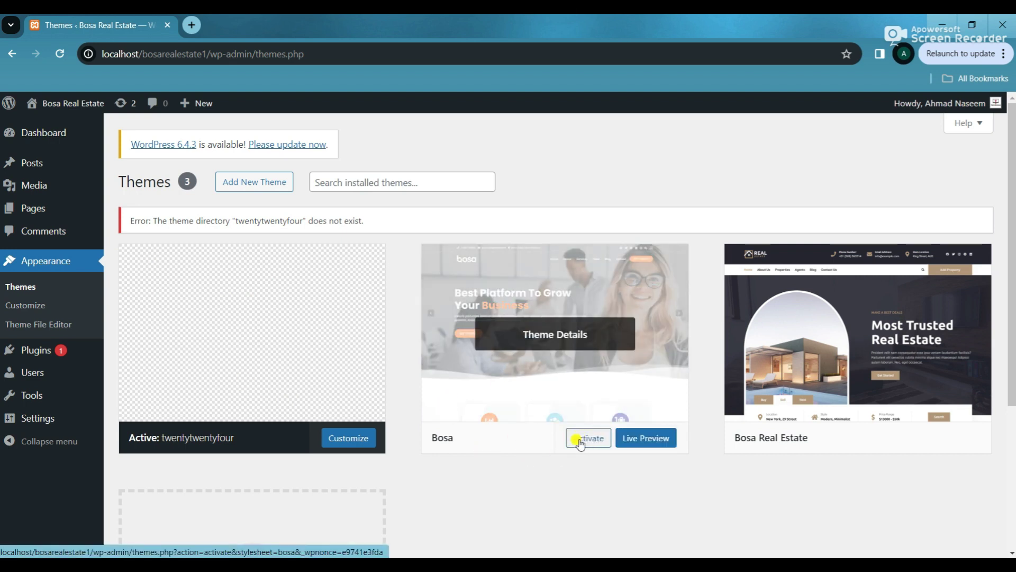
{"action": "left_click", "coordinate": [584, 442]}
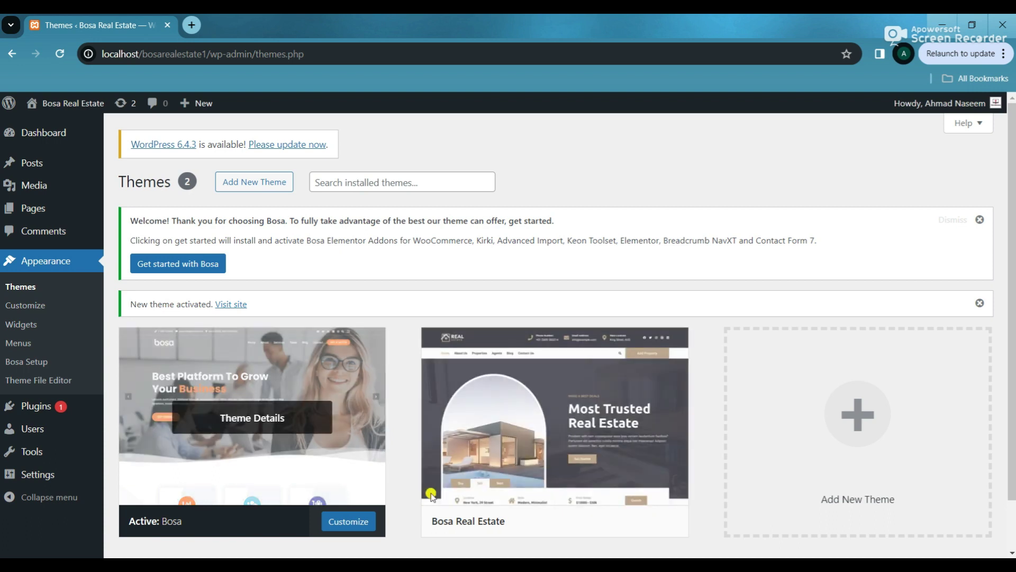
{"action": "scroll", "coordinate": [270, 470], "scroll_direction": "down", "scroll_amount": 1}
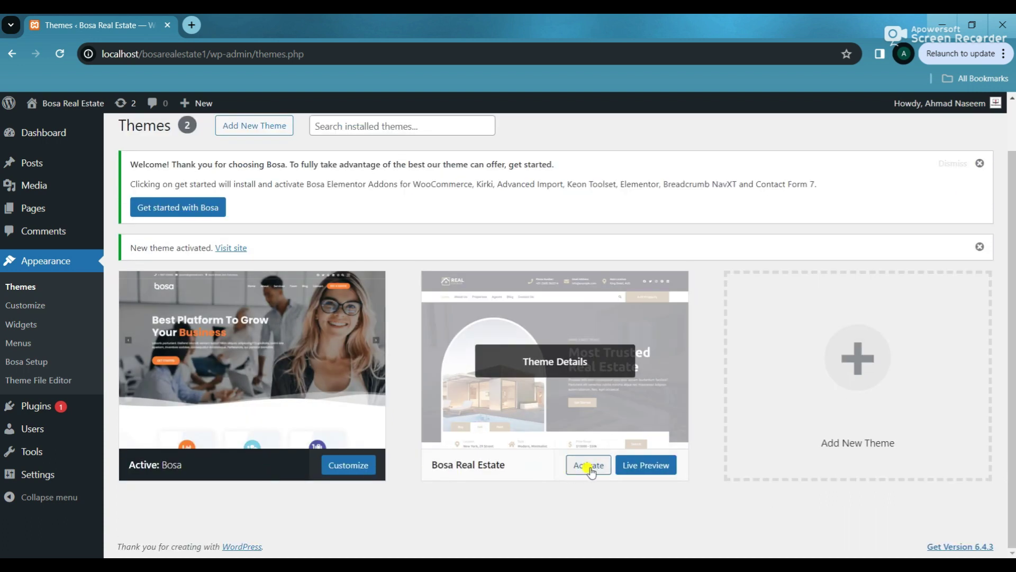
{"action": "left_click", "coordinate": [589, 468]}
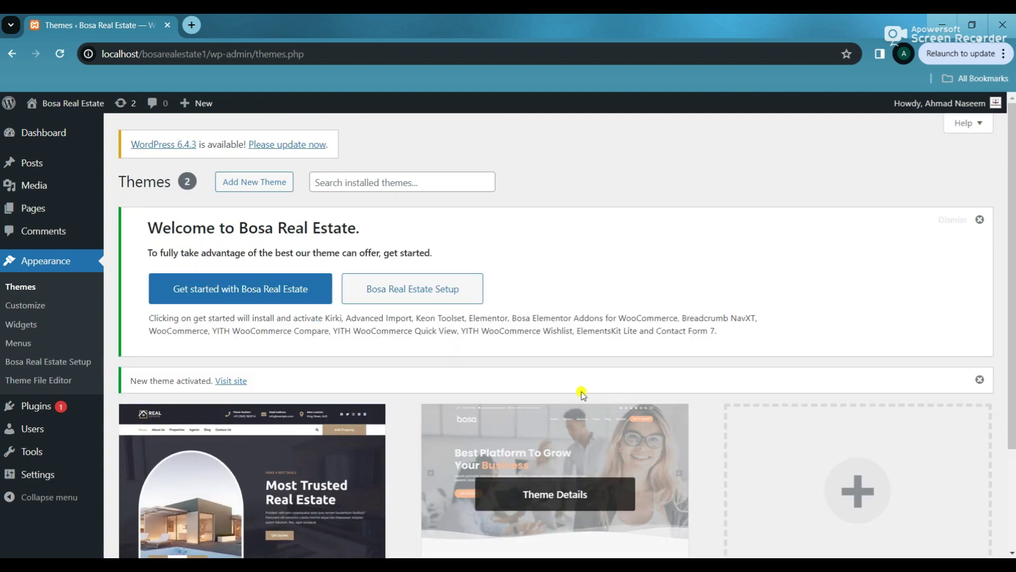
Step: Check the active theme and read which plugins the Bosa Real Estate welcome notice offers to install
{"action": "scroll", "coordinate": [584, 389], "scroll_direction": "down", "scroll_amount": 1}
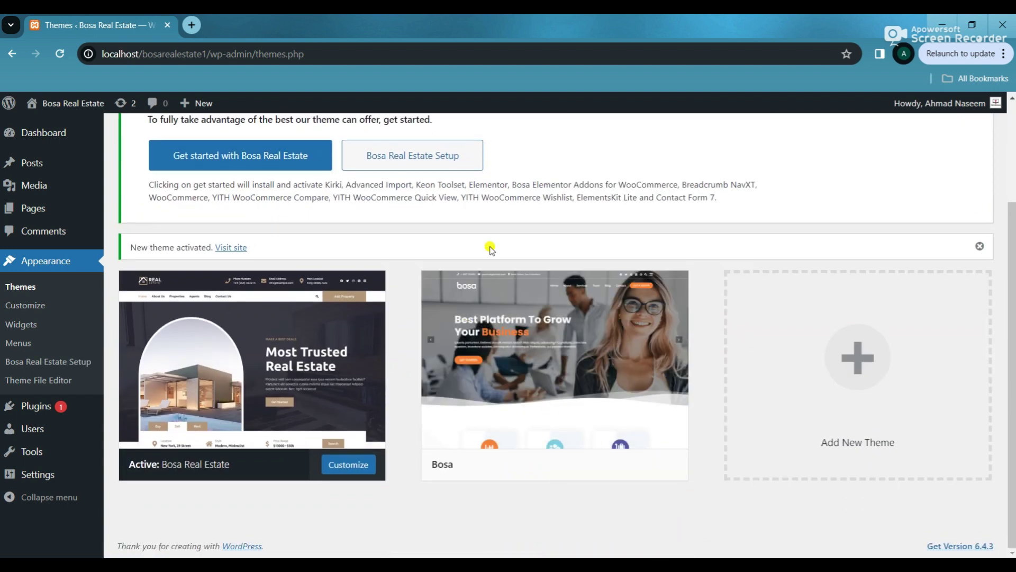
{"action": "scroll", "coordinate": [490, 249], "scroll_direction": "up", "scroll_amount": 3}
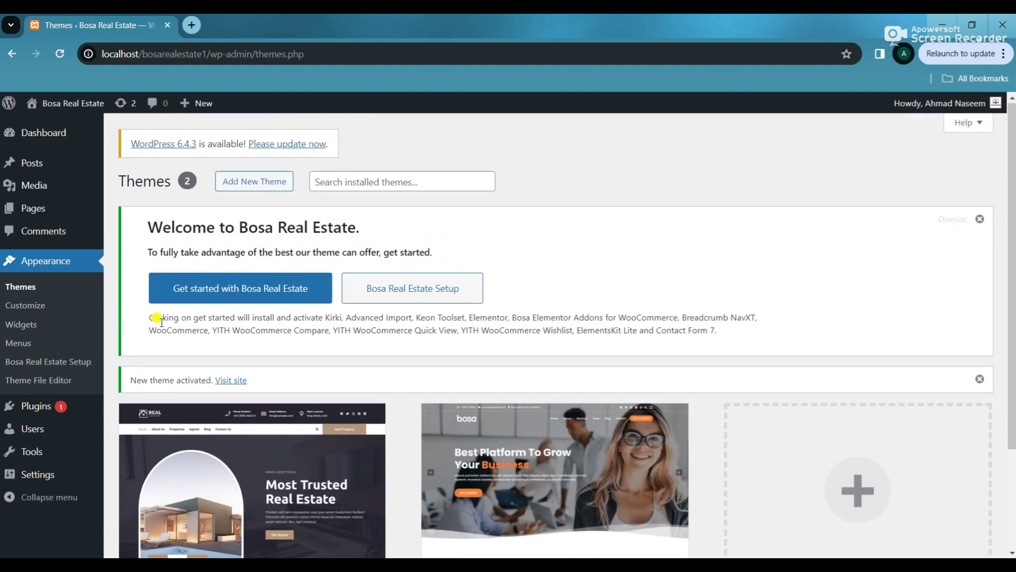
{"action": "left_click_drag", "start_coordinate": [145, 311], "coordinate": [792, 340]}
{"action": "left_click", "coordinate": [324, 312]}
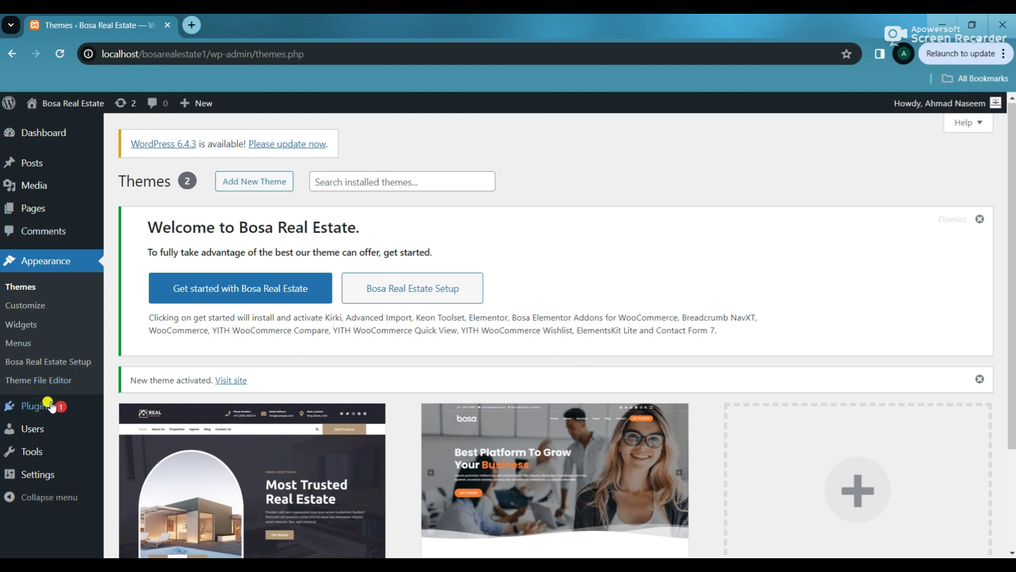
Step: Delete the preinstalled Akismet Anti-spam and Hello Dolly plugins with one bulk action
{"action": "mouse_move", "coordinate": [51, 408]}
{"action": "left_click", "coordinate": [151, 411]}
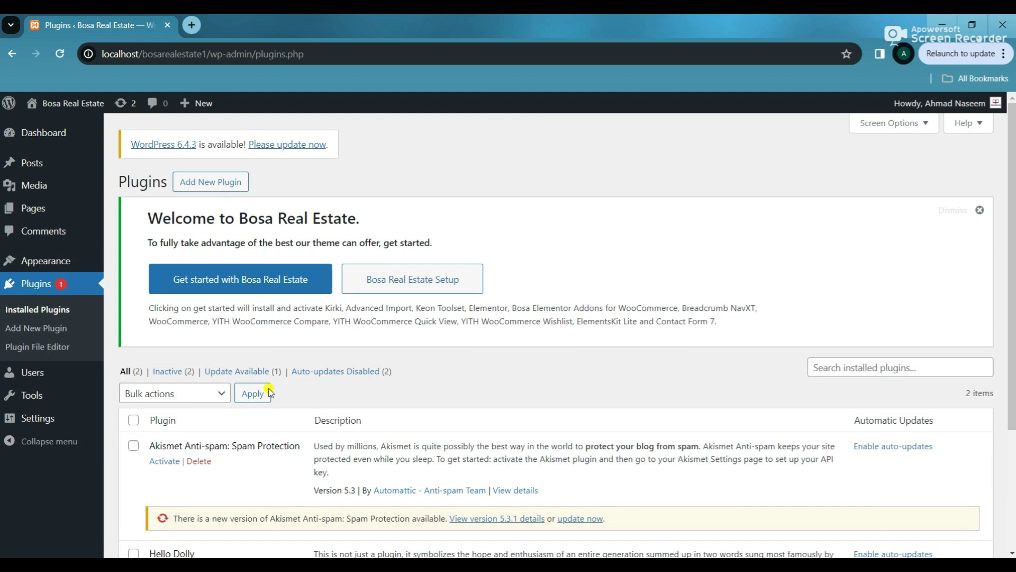
{"action": "scroll", "coordinate": [286, 376], "scroll_direction": "down", "scroll_amount": 3}
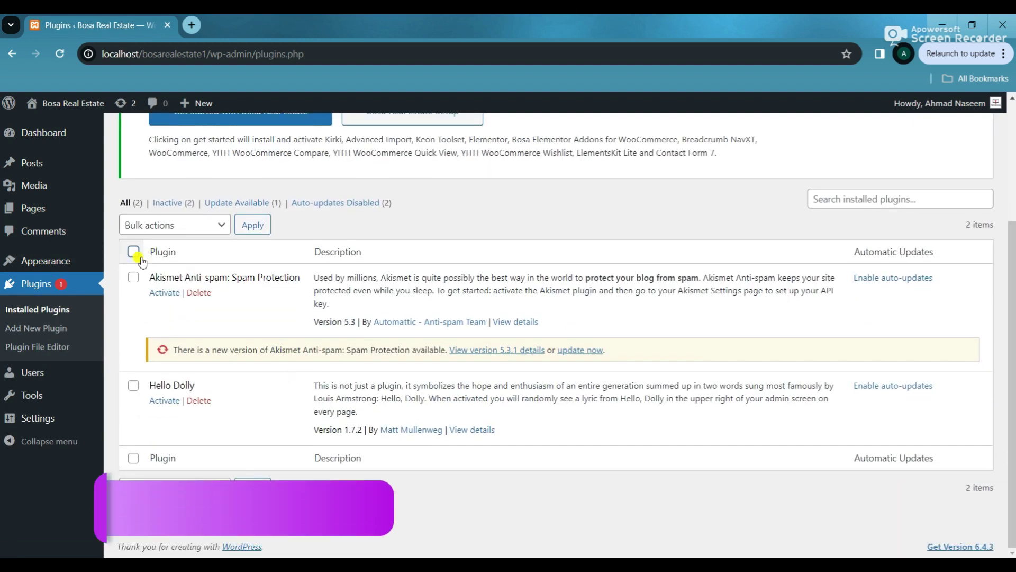
{"action": "left_click", "coordinate": [133, 251]}
{"action": "left_click", "coordinate": [175, 488]}
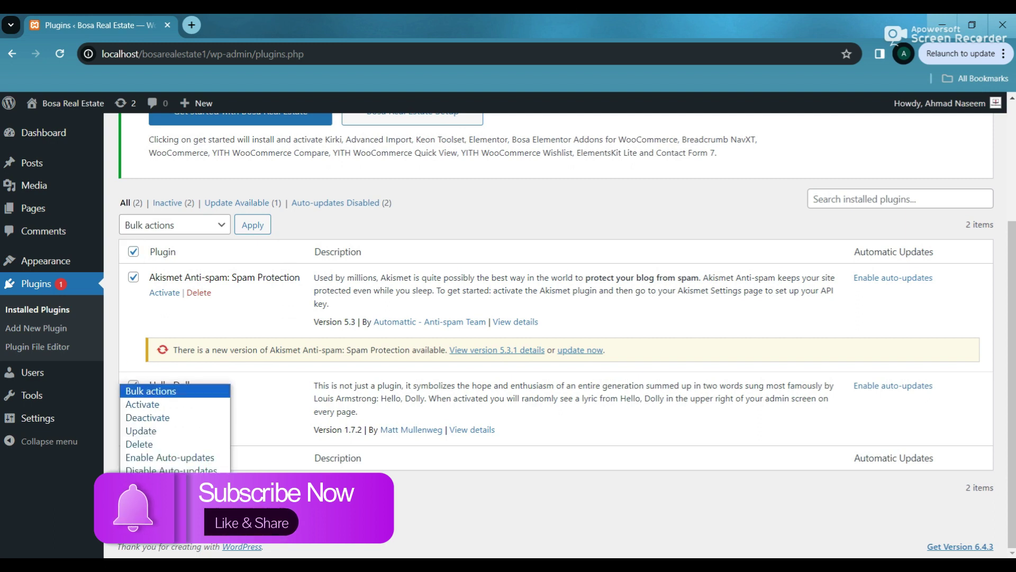
{"action": "left_click", "coordinate": [139, 444]}
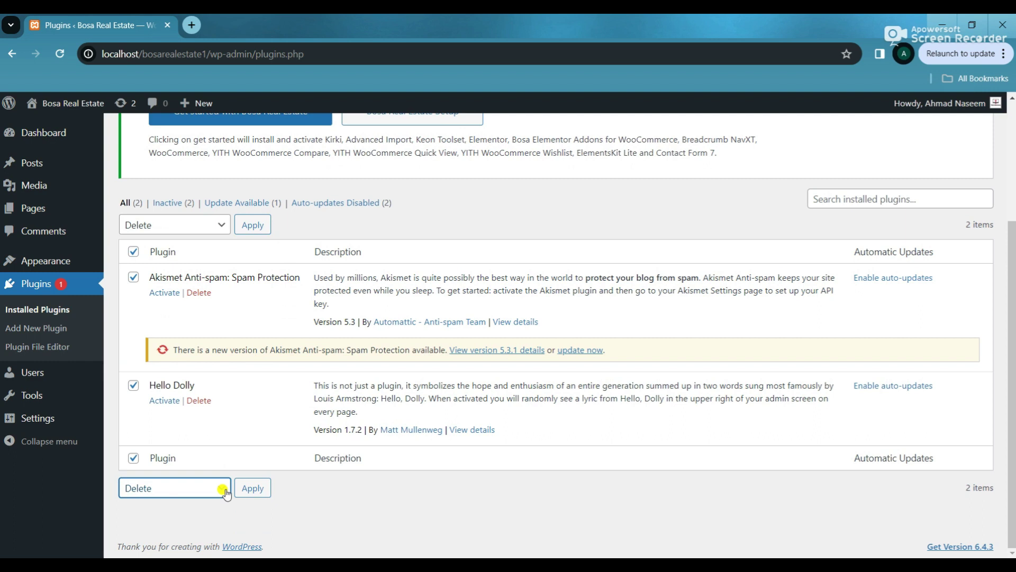
{"action": "left_click", "coordinate": [256, 487]}
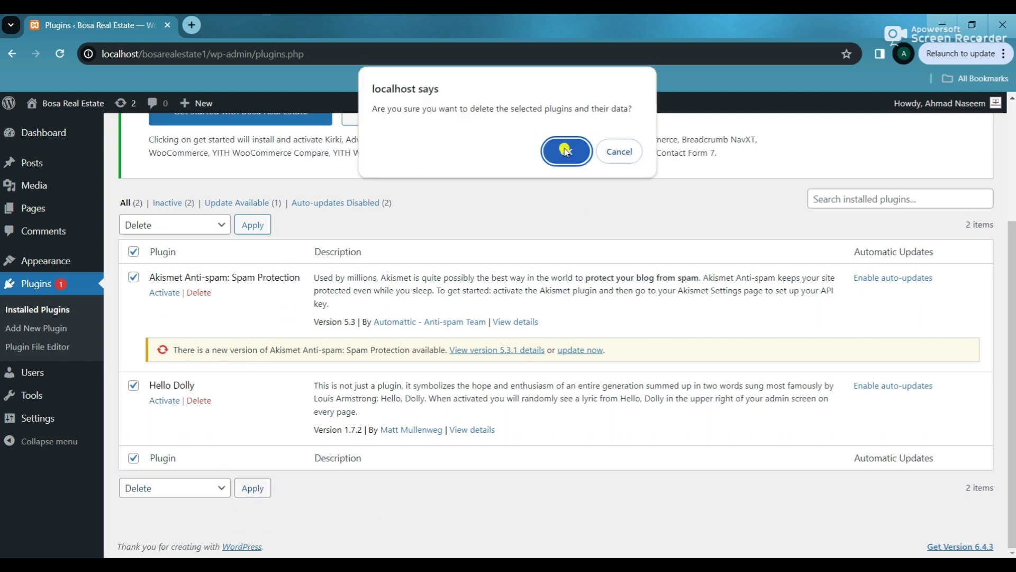
{"action": "left_click", "coordinate": [548, 151]}
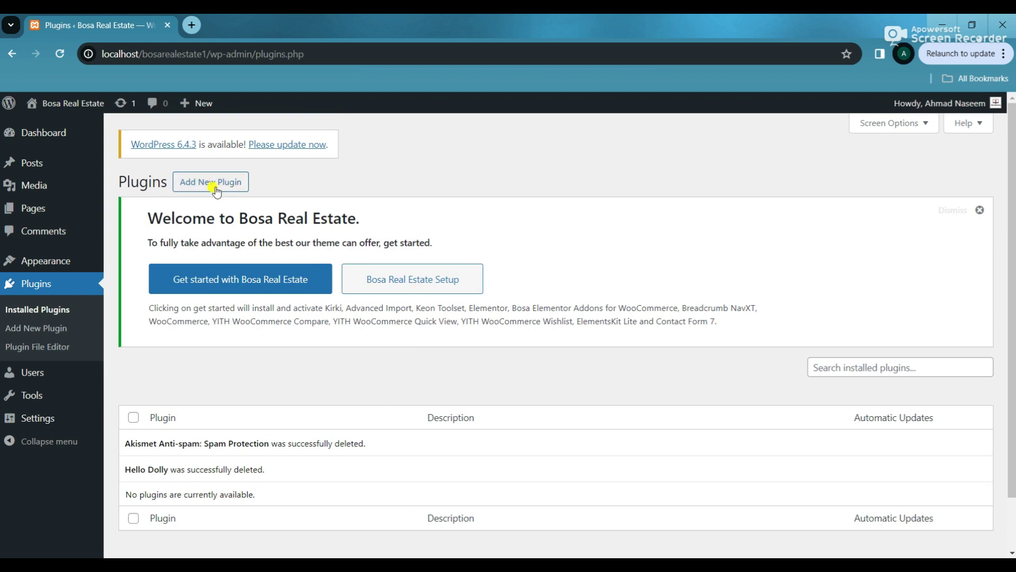
Step: Open the page for adding plugins and copy the plugin name Kirki from the Notepad list
{"action": "left_click", "coordinate": [222, 189]}
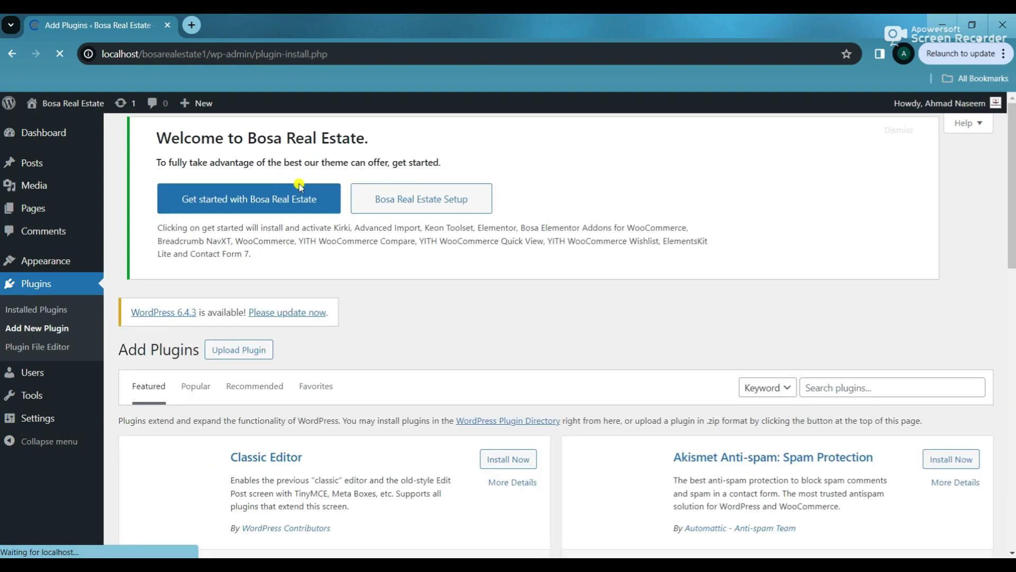
{"action": "scroll", "coordinate": [495, 286], "scroll_direction": "down", "scroll_amount": 3}
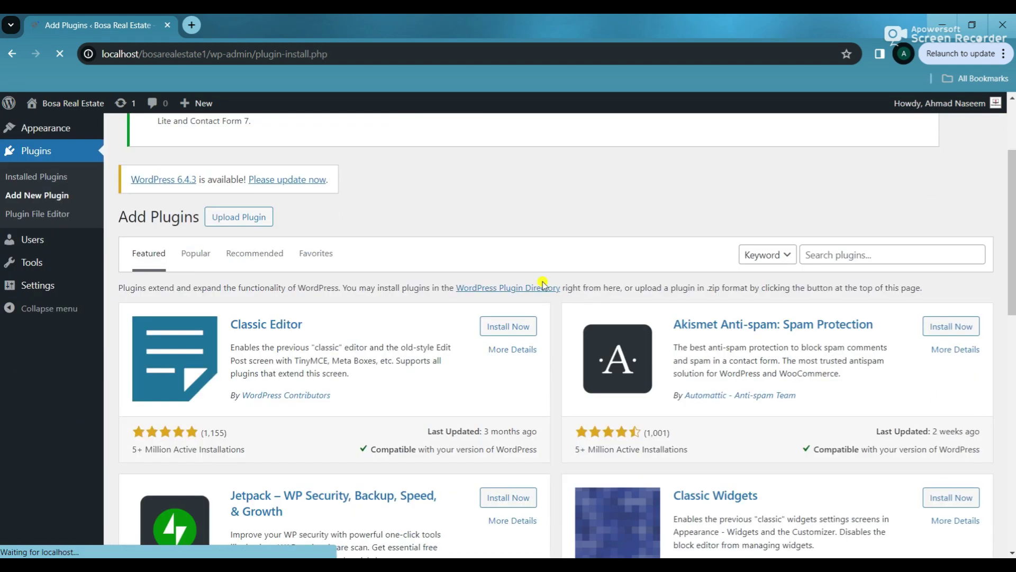
{"action": "key", "text": "alt+Tab"}
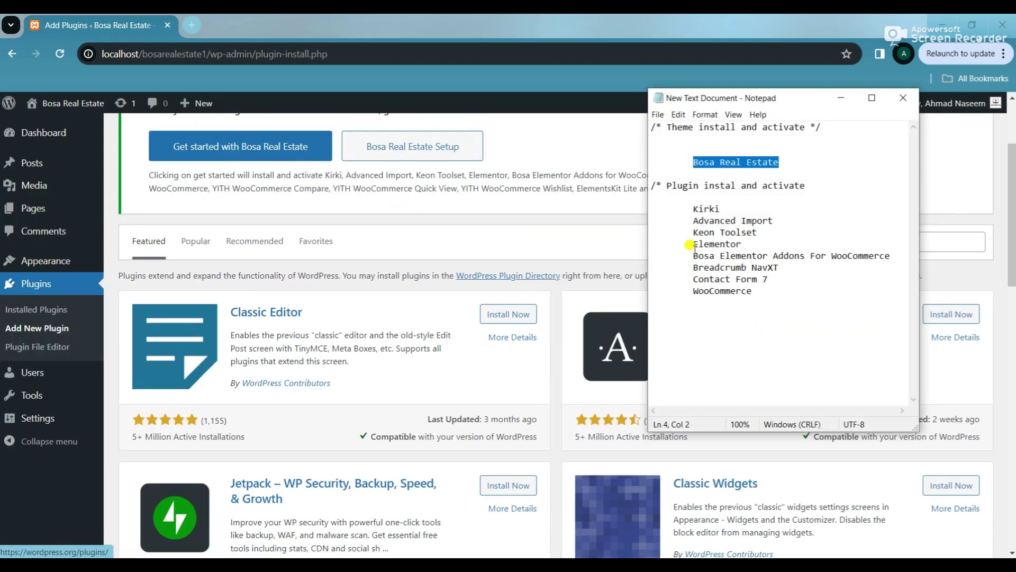
{"action": "left_click_drag", "start_coordinate": [722, 208], "coordinate": [687, 203]}
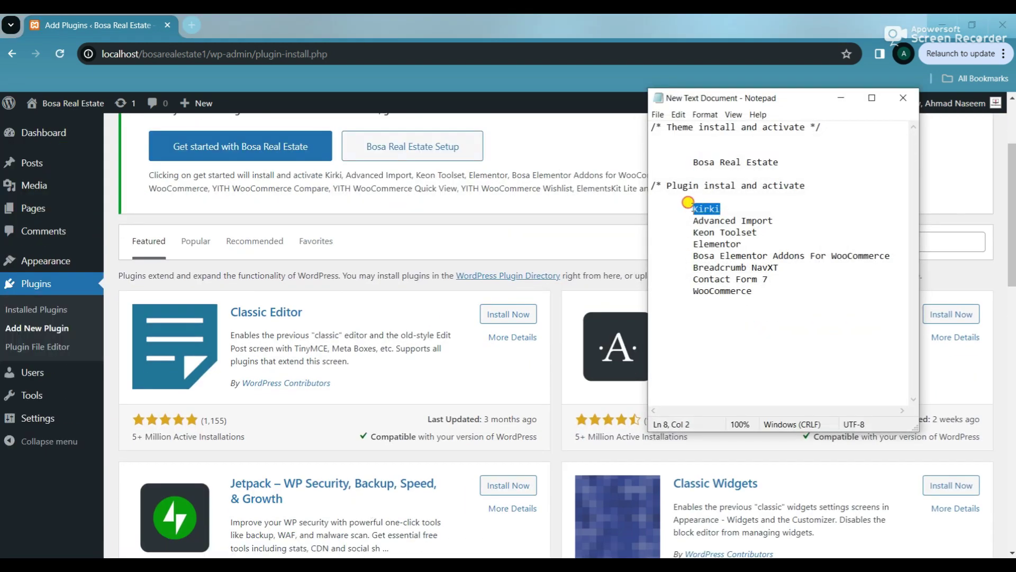
{"action": "right_click", "coordinate": [707, 204]}
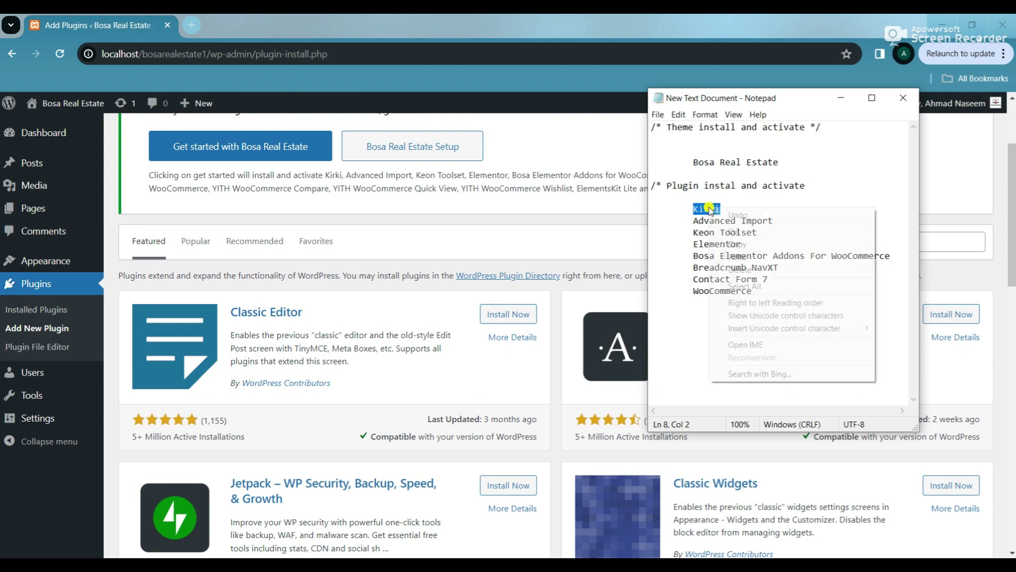
{"action": "left_click", "coordinate": [735, 243]}
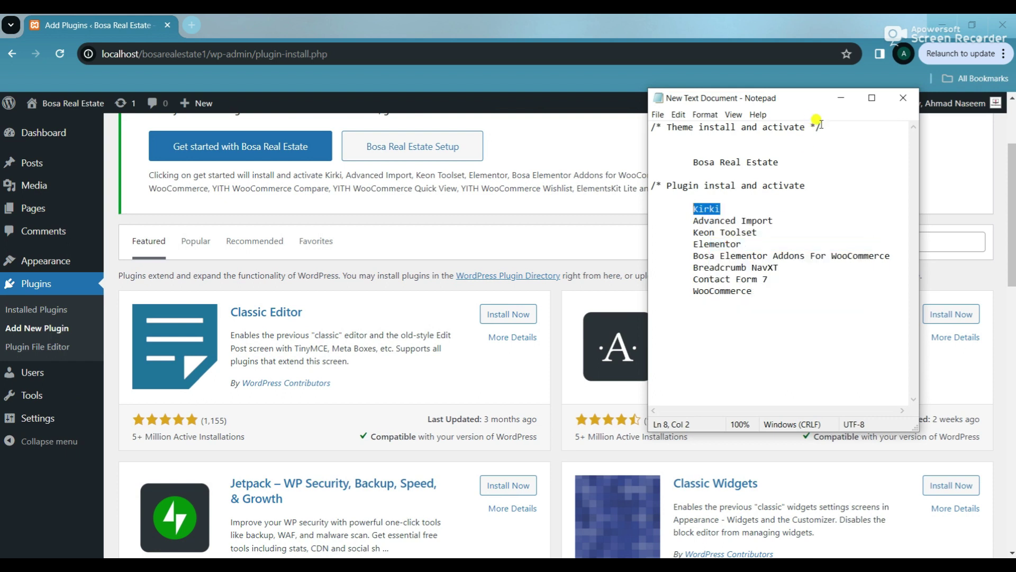
{"action": "left_click", "coordinate": [842, 98]}
Step: Search the plugin directory for Kirki and install Kirki Customizer Framework
{"action": "left_click", "coordinate": [810, 242]}
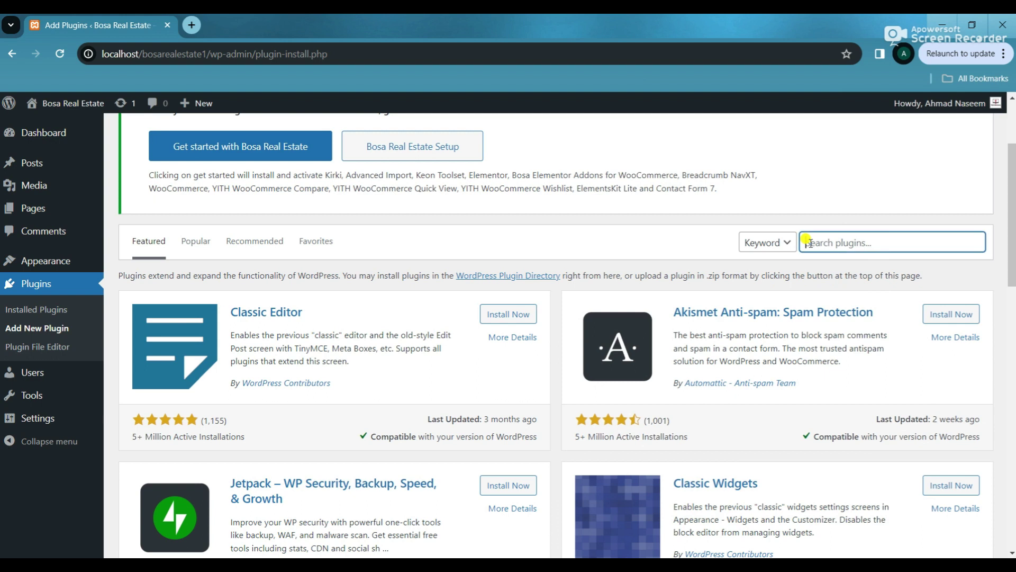
{"action": "right_click", "coordinate": [809, 244]}
{"action": "left_click", "coordinate": [830, 373]}
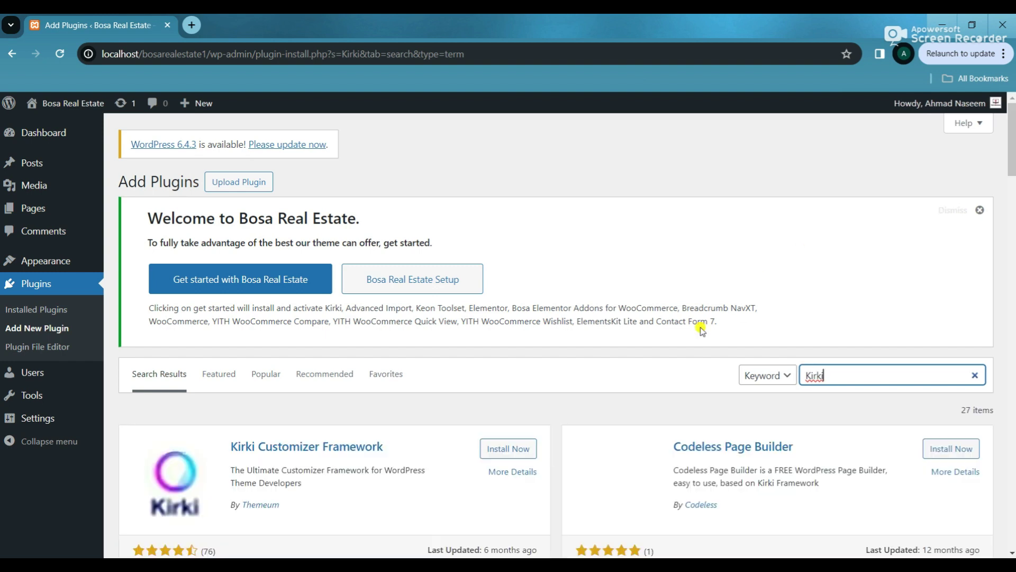
{"action": "scroll", "coordinate": [582, 409], "scroll_direction": "down", "scroll_amount": 1}
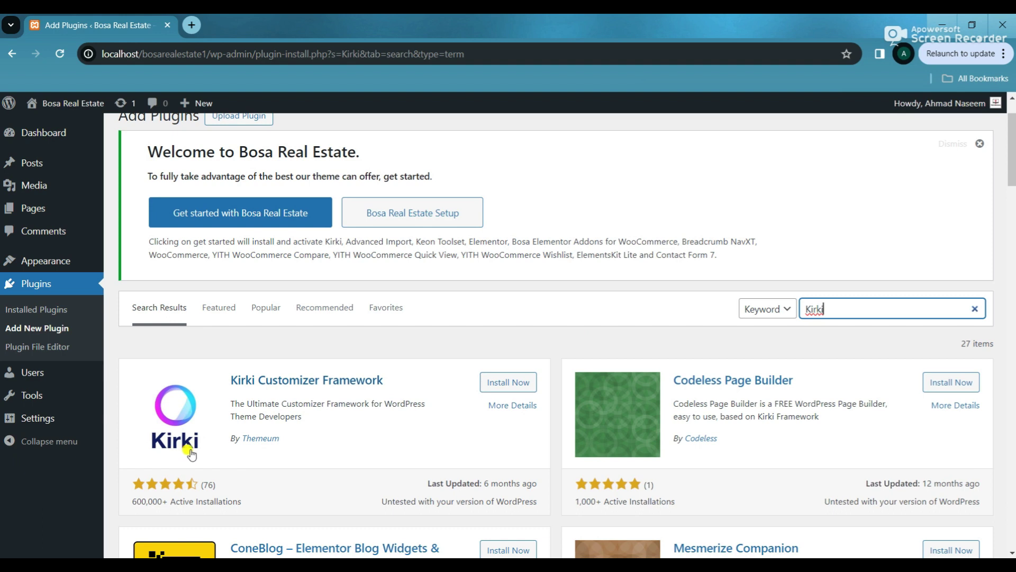
{"action": "left_click", "coordinate": [516, 383]}
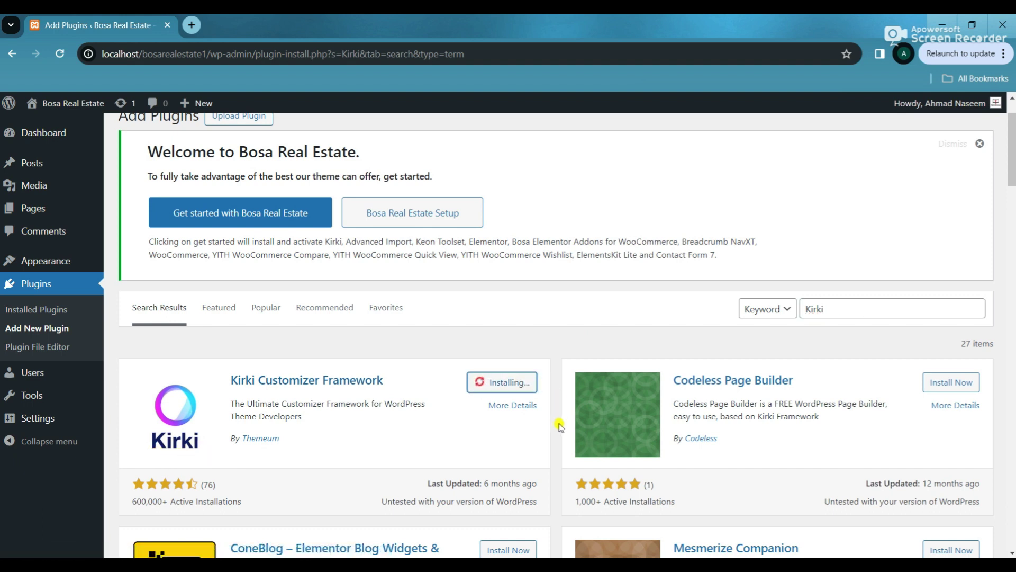
Step: Add ElementsKit Lite from the welcome notice to the Notepad plugin list after Breadcrumb NavXT, and copy the Advanced Import entry
{"action": "left_click_drag", "start_coordinate": [577, 255], "coordinate": [636, 254]}
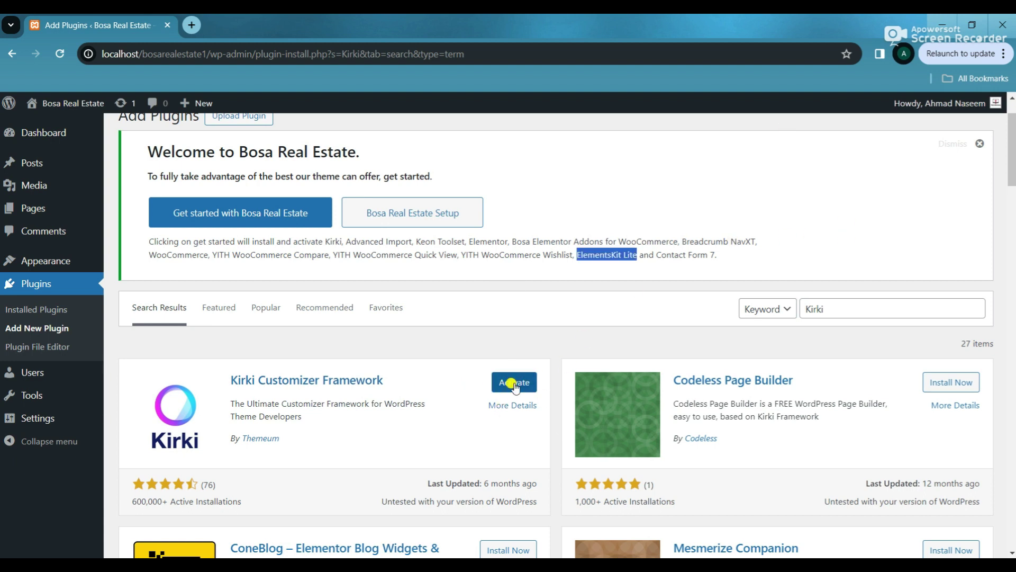
{"action": "key", "text": "alt+Tab"}
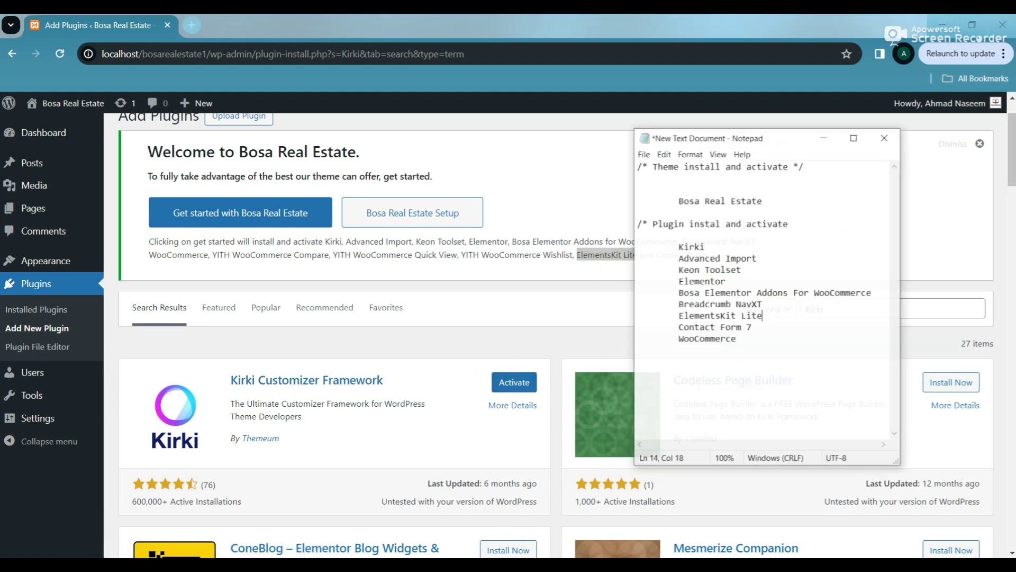
{"action": "left_click_drag", "start_coordinate": [765, 250], "coordinate": [686, 247]}
{"action": "right_click", "coordinate": [699, 252]}
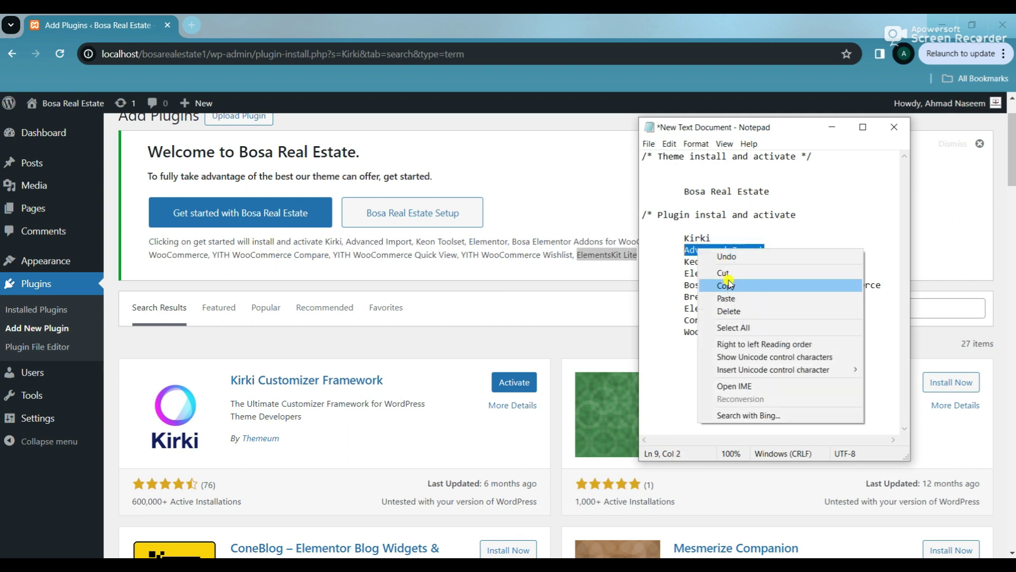
{"action": "left_click", "coordinate": [786, 286]}
{"action": "left_click", "coordinate": [832, 128]}
Step: Search for Advanced Import and install the Advanced Import : One Click Import plugin by AddonsPress
{"action": "double_click", "coordinate": [814, 309]}
{"action": "right_click", "coordinate": [816, 309]}
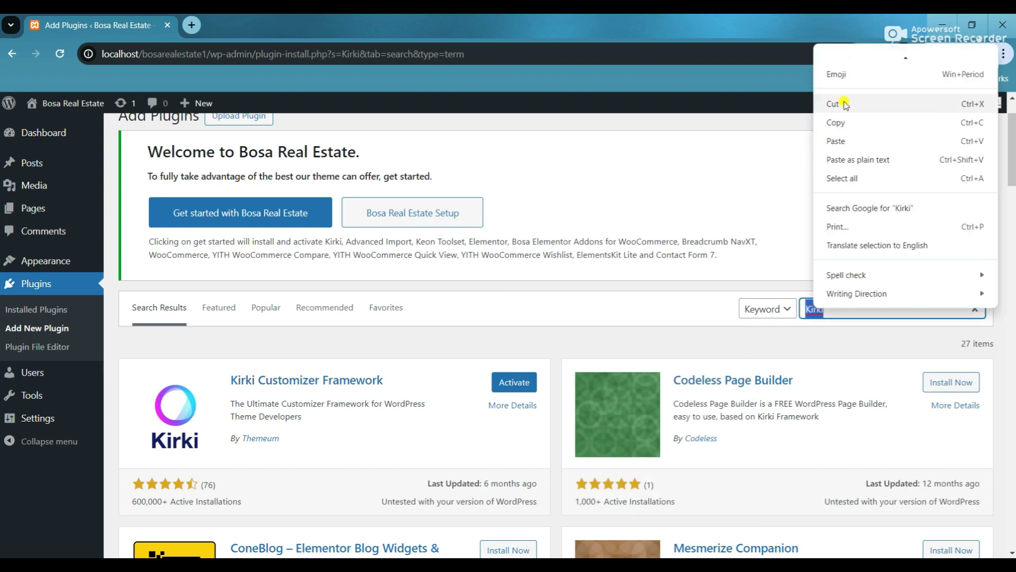
{"action": "left_click", "coordinate": [837, 141]}
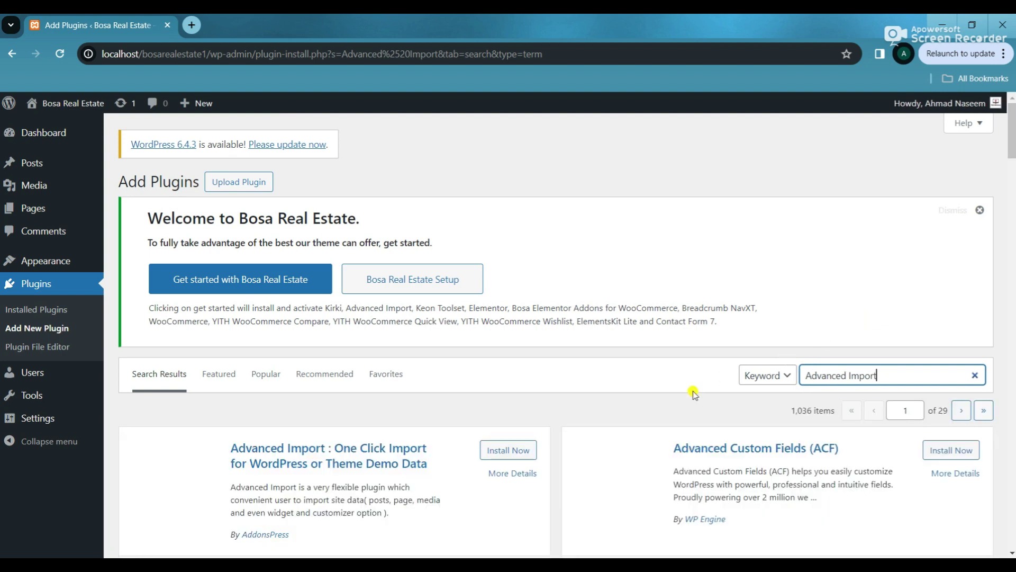
{"action": "scroll", "coordinate": [689, 395], "scroll_direction": "down", "scroll_amount": 1}
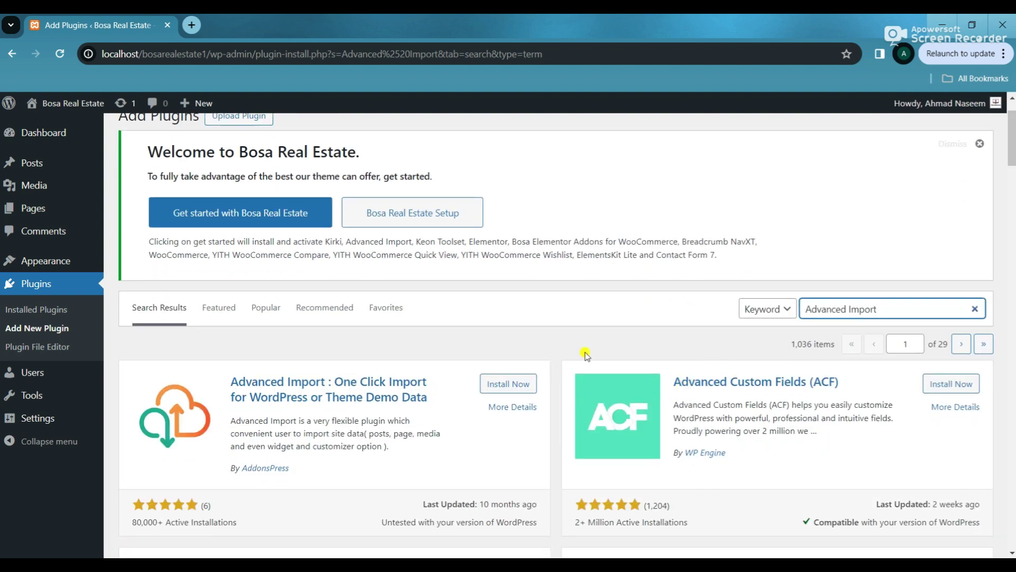
{"action": "scroll", "coordinate": [586, 356], "scroll_direction": "down", "scroll_amount": 1}
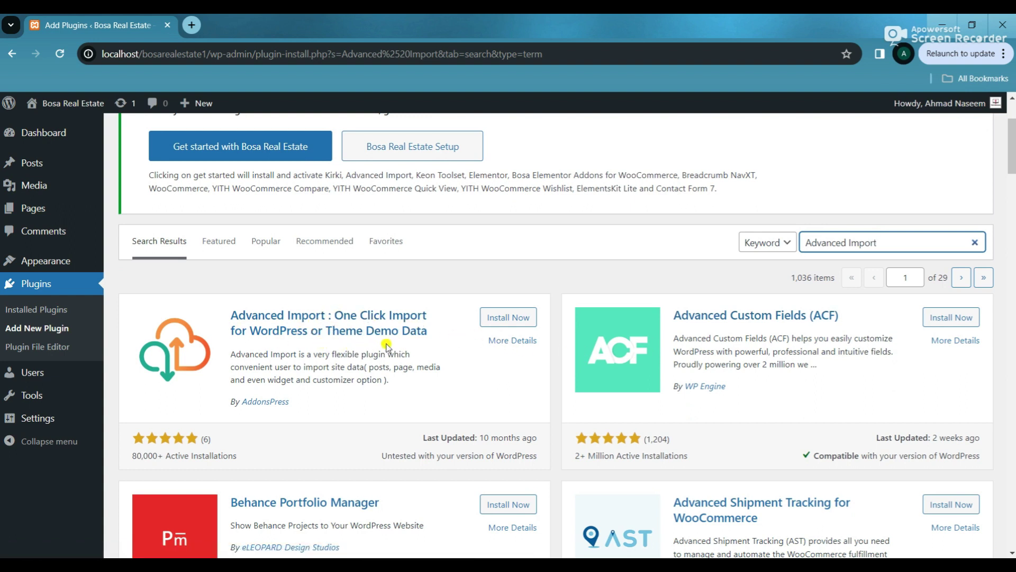
{"action": "left_click", "coordinate": [512, 320]}
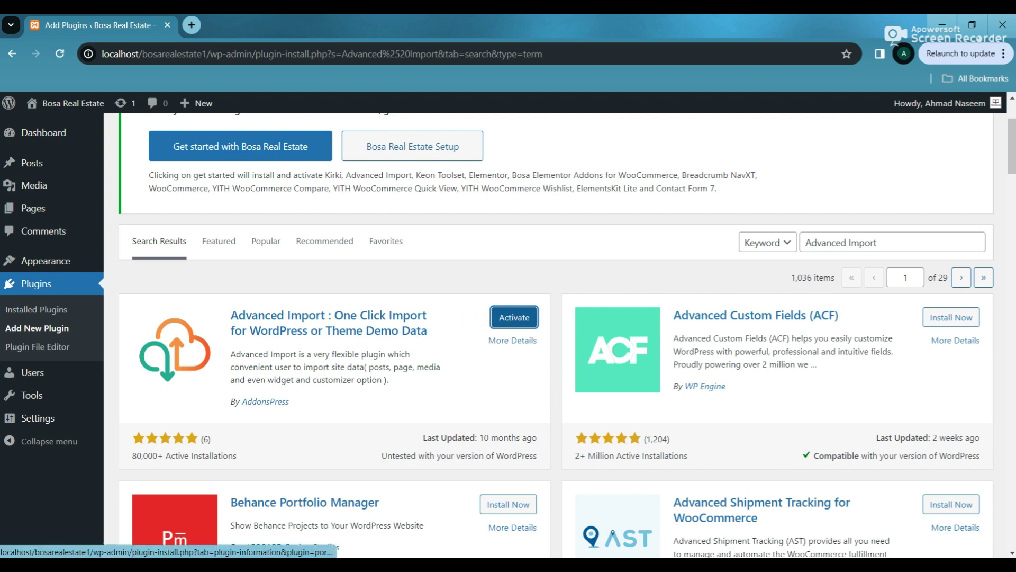
Step: Copy the plugin name Keon Toolset from the Notepad list and return to the browser
{"action": "key", "text": "alt+Tab"}
{"action": "left_click_drag", "start_coordinate": [750, 262], "coordinate": [682, 261]}
{"action": "right_click", "coordinate": [704, 263]}
{"action": "left_click", "coordinate": [729, 299]}
{"action": "left_click", "coordinate": [832, 127]}
Step: Replace the plugin search term with Keon Toolset and install the Keon Toolset plugin by Keon Themes
{"action": "left_click_drag", "start_coordinate": [877, 243], "coordinate": [797, 243]}
{"action": "right_click", "coordinate": [823, 242]}
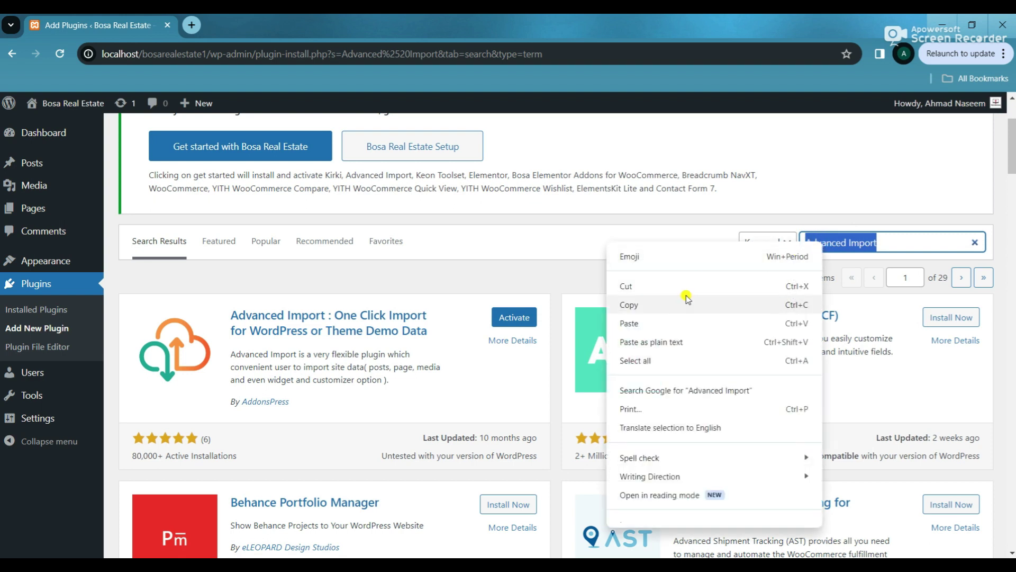
{"action": "left_click", "coordinate": [674, 323]}
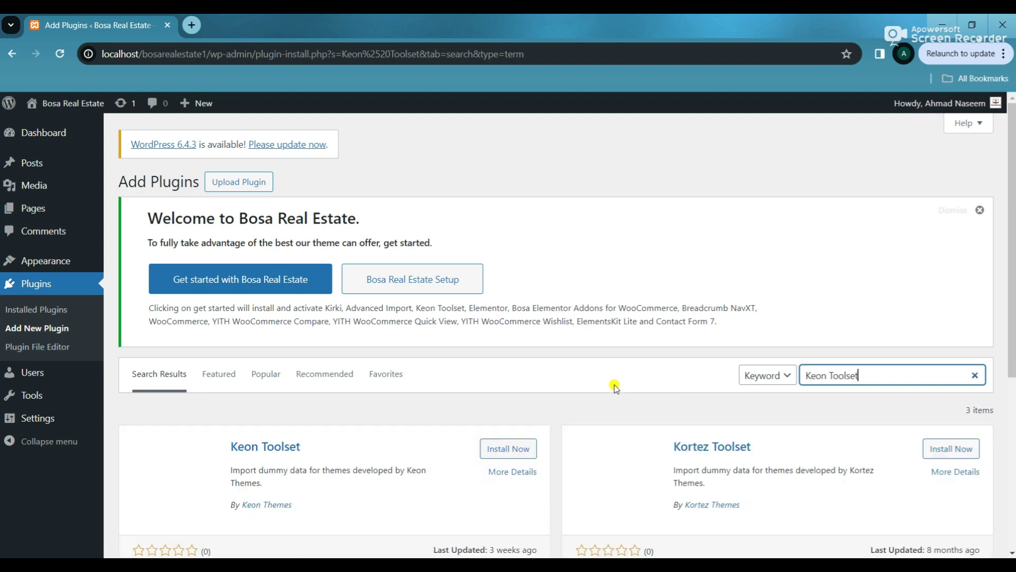
{"action": "scroll", "coordinate": [615, 387], "scroll_direction": "down", "scroll_amount": 3}
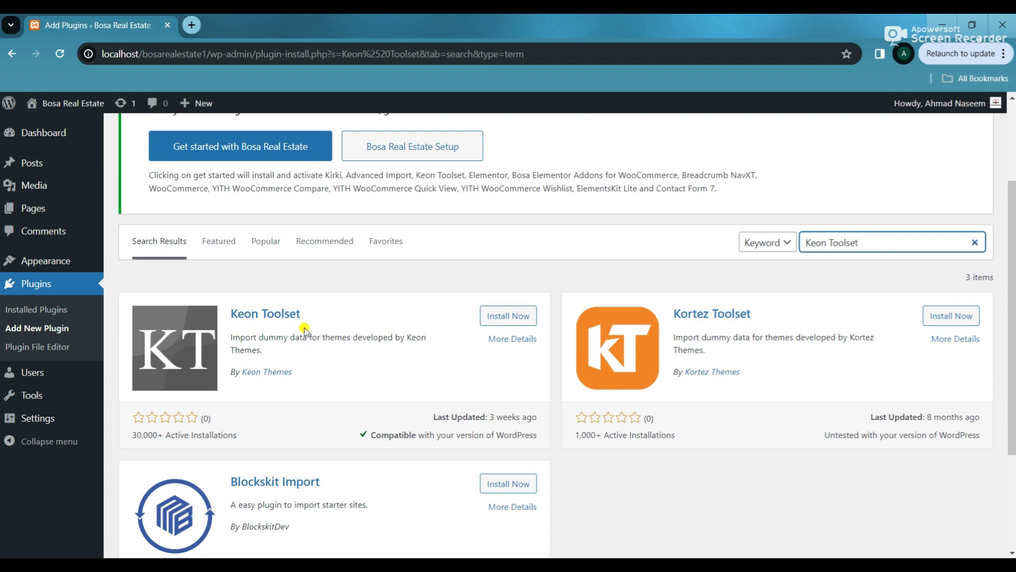
{"action": "left_click", "coordinate": [508, 320]}
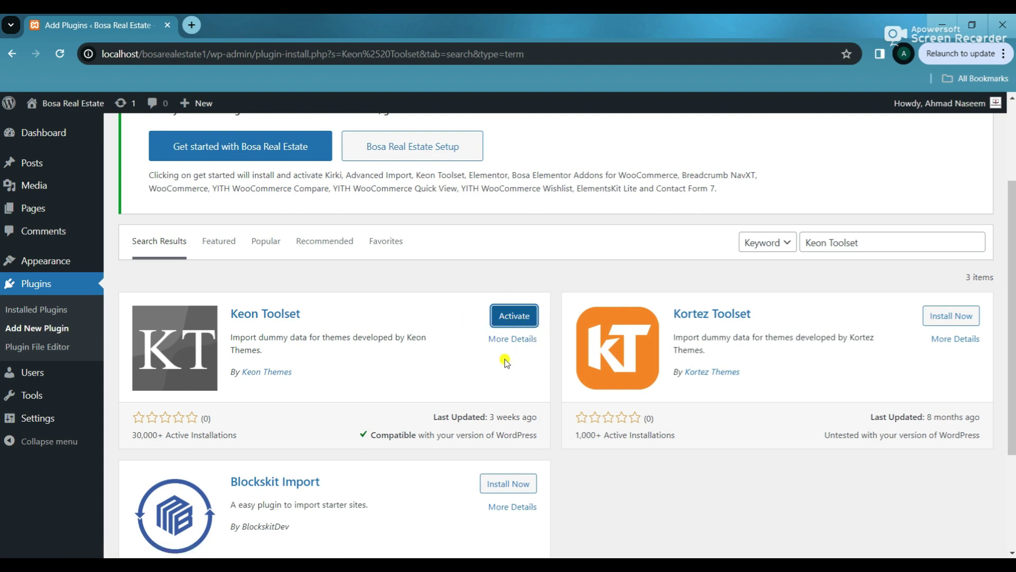
Step: Copy the plugin name Elementor from the Notepad list and return to the browser
{"action": "key", "text": "alt+Tab"}
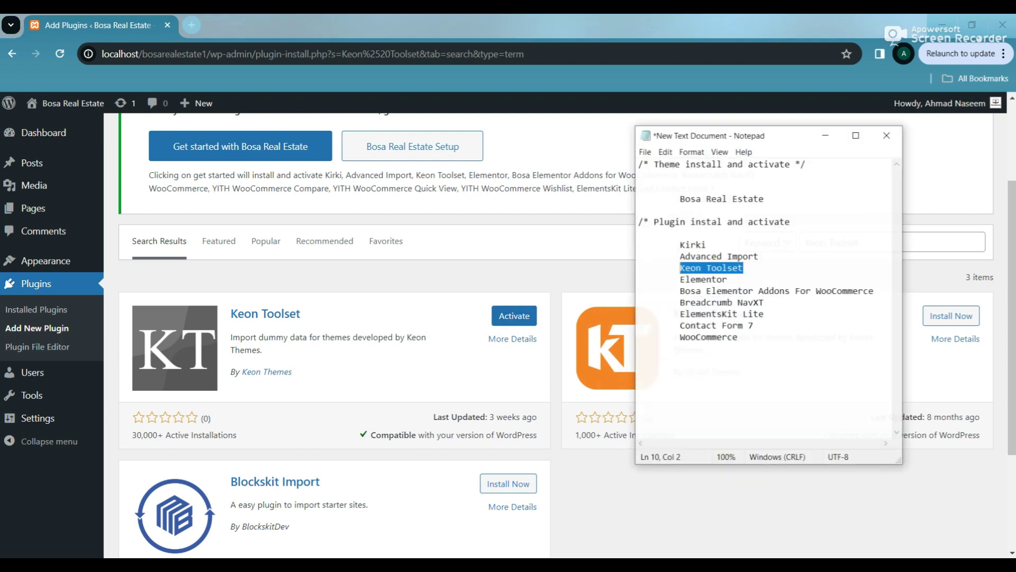
{"action": "left_click_drag", "start_coordinate": [733, 273], "coordinate": [681, 269]}
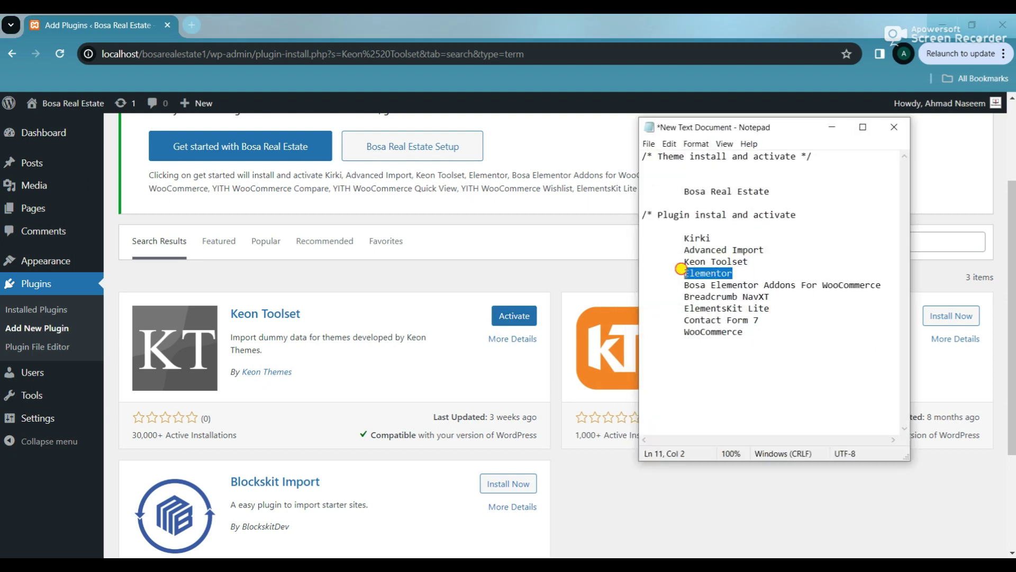
{"action": "right_click", "coordinate": [699, 269]}
{"action": "left_click", "coordinate": [726, 301]}
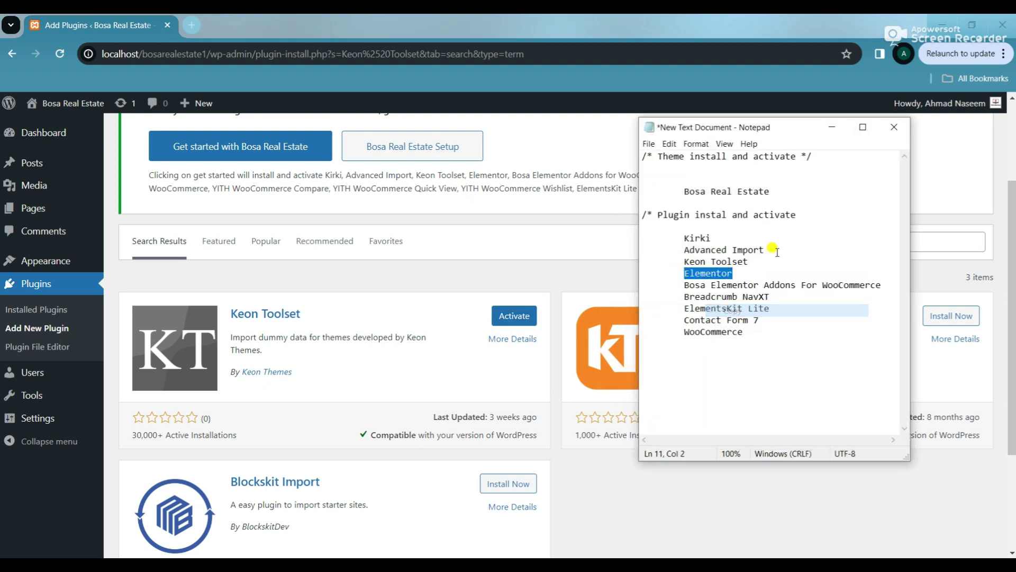
{"action": "left_click", "coordinate": [833, 127]}
Step: Search for Elementor and install Elementor Website Builder by Elementor.com
{"action": "left_click_drag", "start_coordinate": [860, 242], "coordinate": [802, 237]}
{"action": "right_click", "coordinate": [820, 241]}
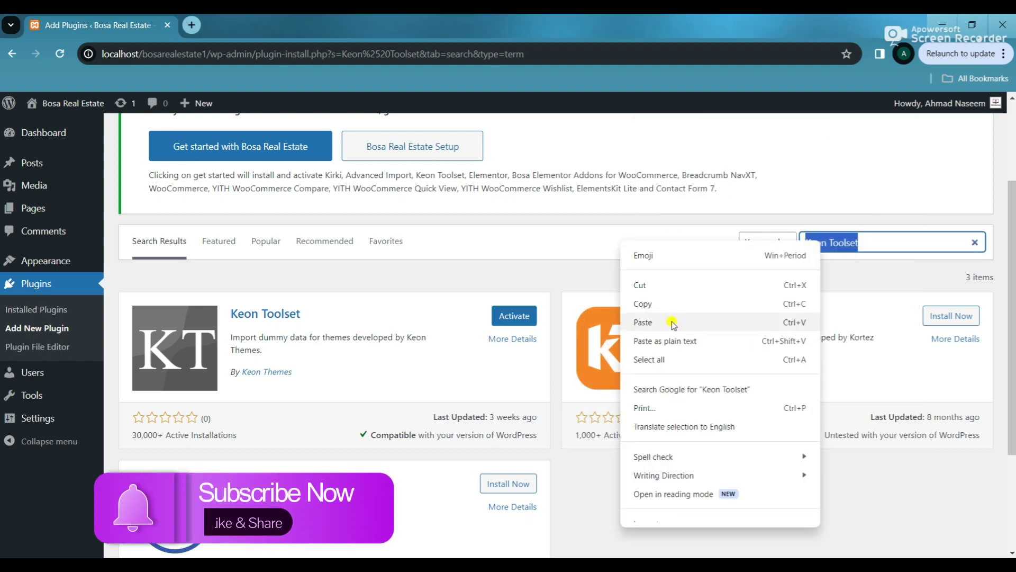
{"action": "left_click", "coordinate": [644, 322]}
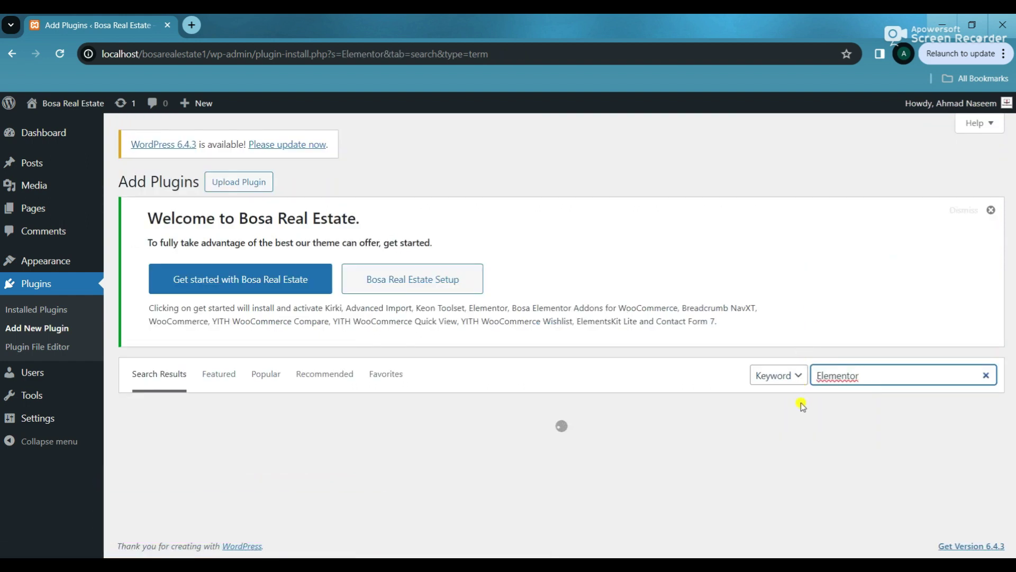
{"action": "scroll", "coordinate": [656, 384], "scroll_direction": "down", "scroll_amount": 1}
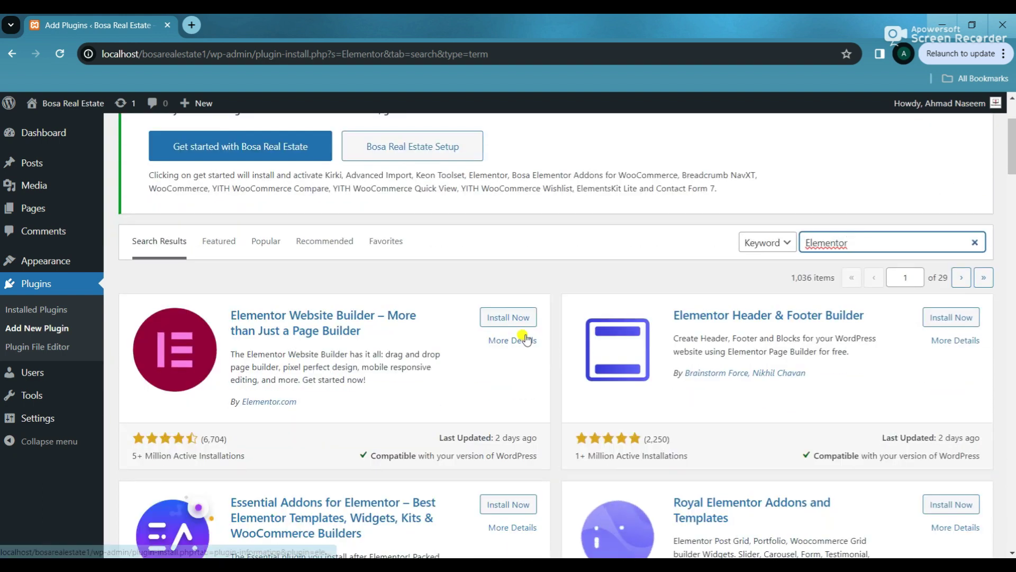
{"action": "left_click_drag", "start_coordinate": [128, 455], "coordinate": [265, 458]}
{"action": "left_click", "coordinate": [200, 470]}
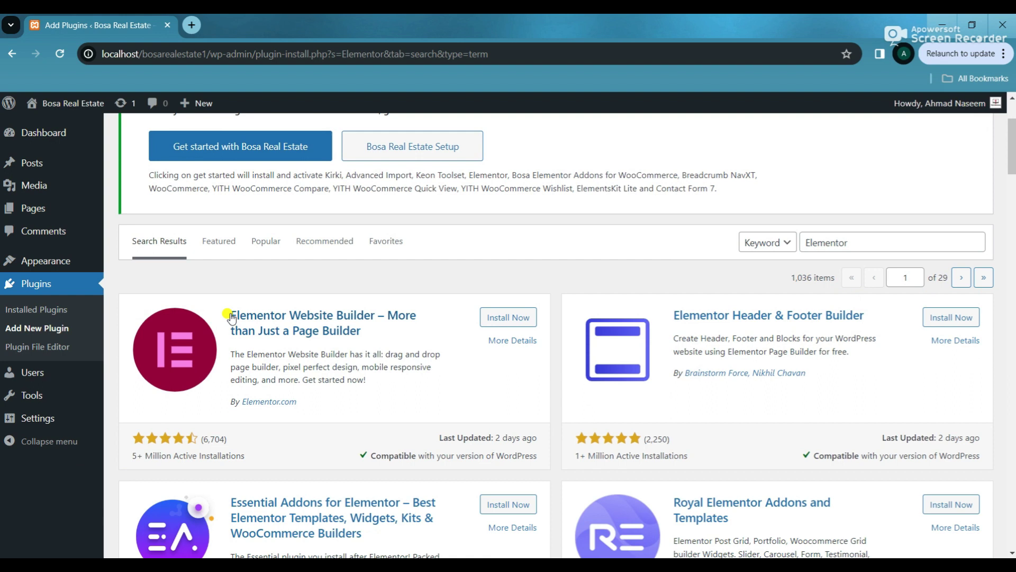
{"action": "left_click", "coordinate": [494, 320]}
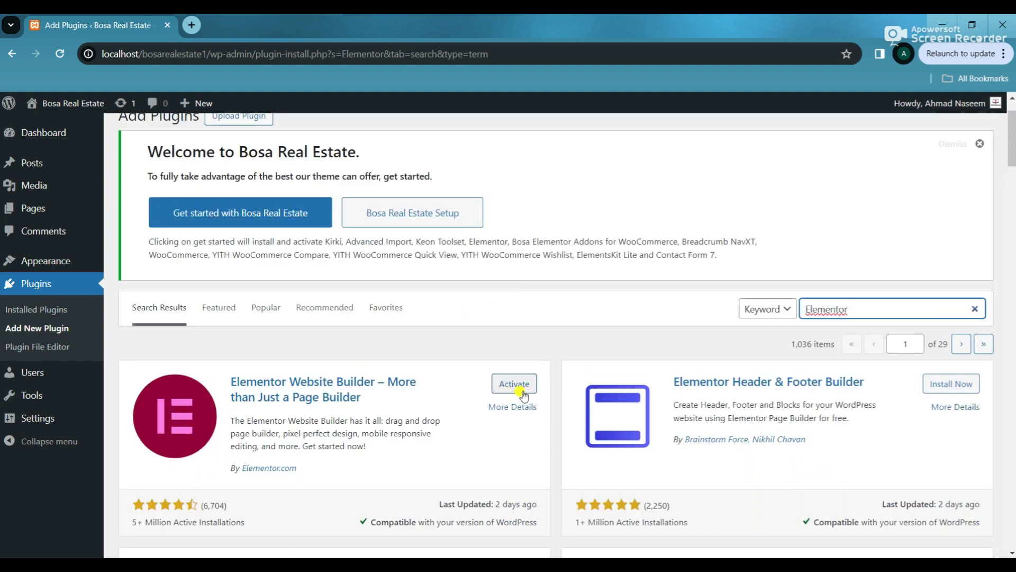
Step: Copy the plugin name Bosa Elementor Addons For WooCommerce from the Notepad list and return to the browser
{"action": "key", "text": "alt+Tab"}
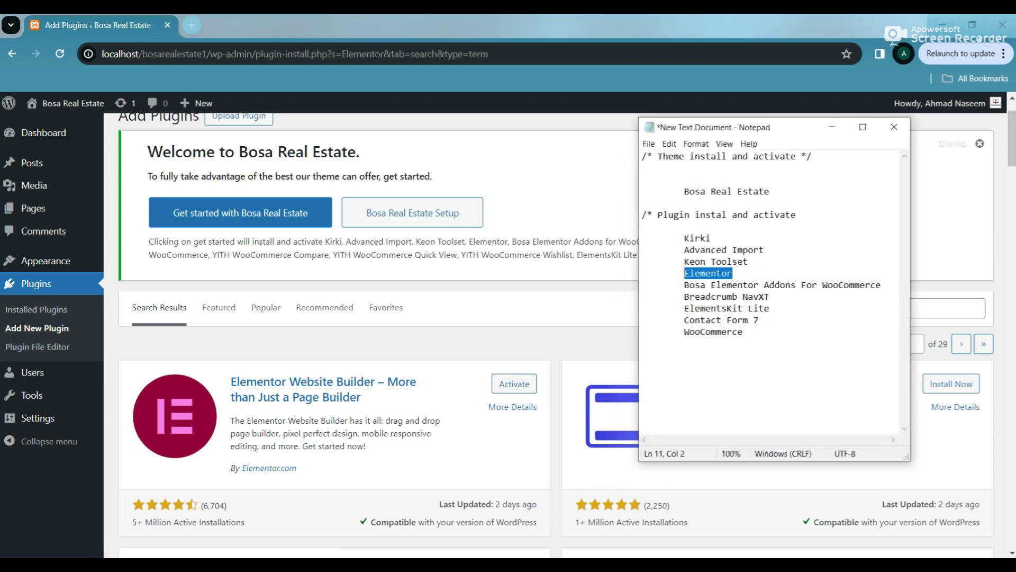
{"action": "left_click_drag", "start_coordinate": [881, 284], "coordinate": [684, 283]}
{"action": "right_click", "coordinate": [683, 284]}
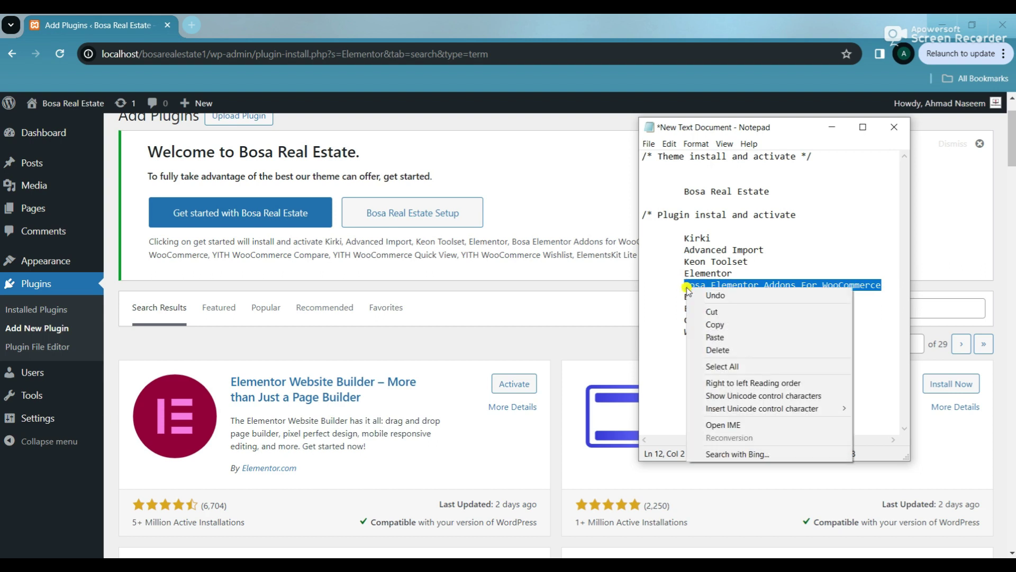
{"action": "left_click", "coordinate": [710, 319]}
{"action": "left_click", "coordinate": [833, 127]}
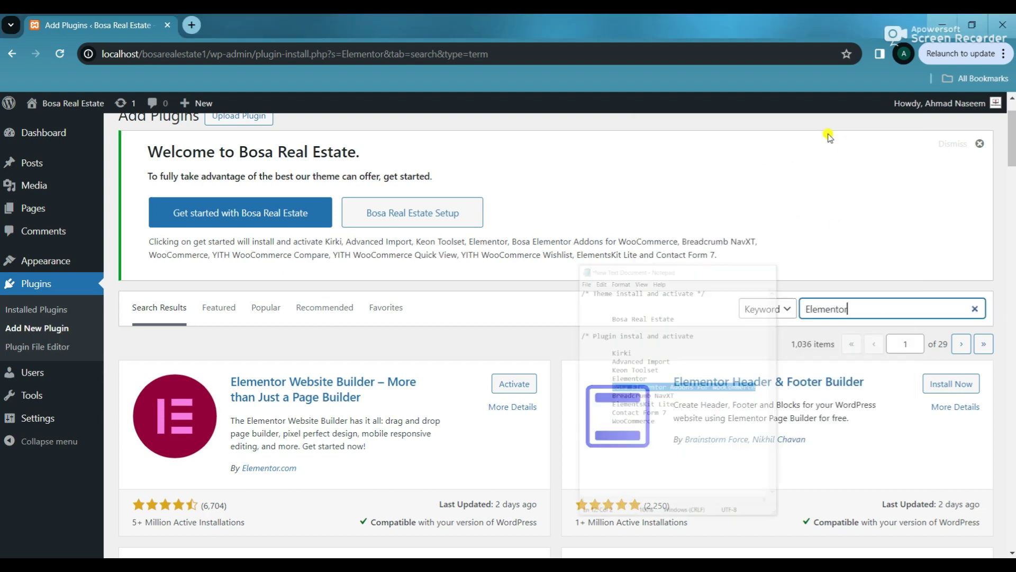
Step: Search for Bosa Elementor Addons For WooCommerce and install Bosa Elementor Addons and Templates for WooCommerce by Bosa Themes
{"action": "left_click_drag", "start_coordinate": [849, 304], "coordinate": [806, 304]}
{"action": "right_click", "coordinate": [816, 303]}
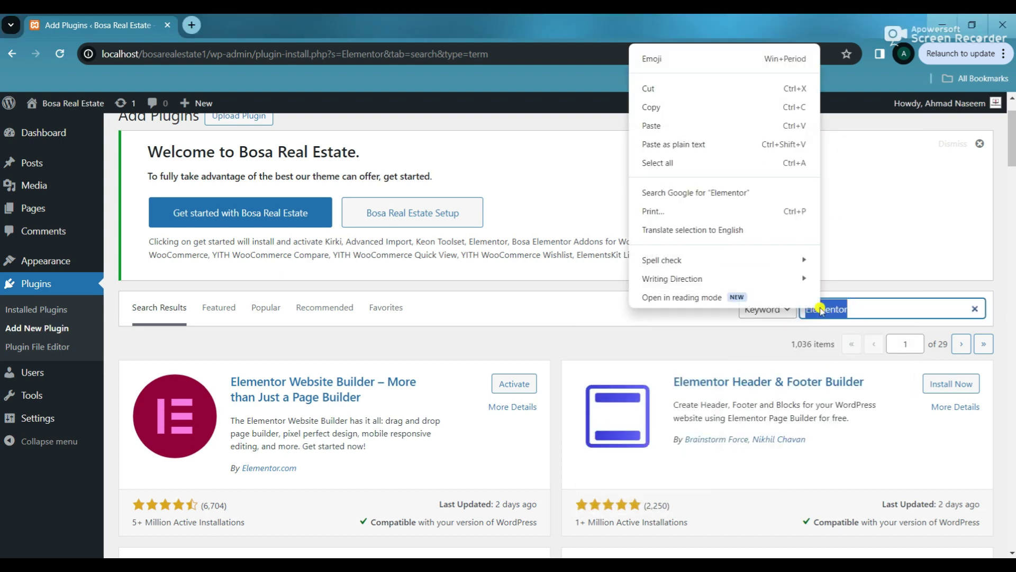
{"action": "left_click", "coordinate": [671, 159]}
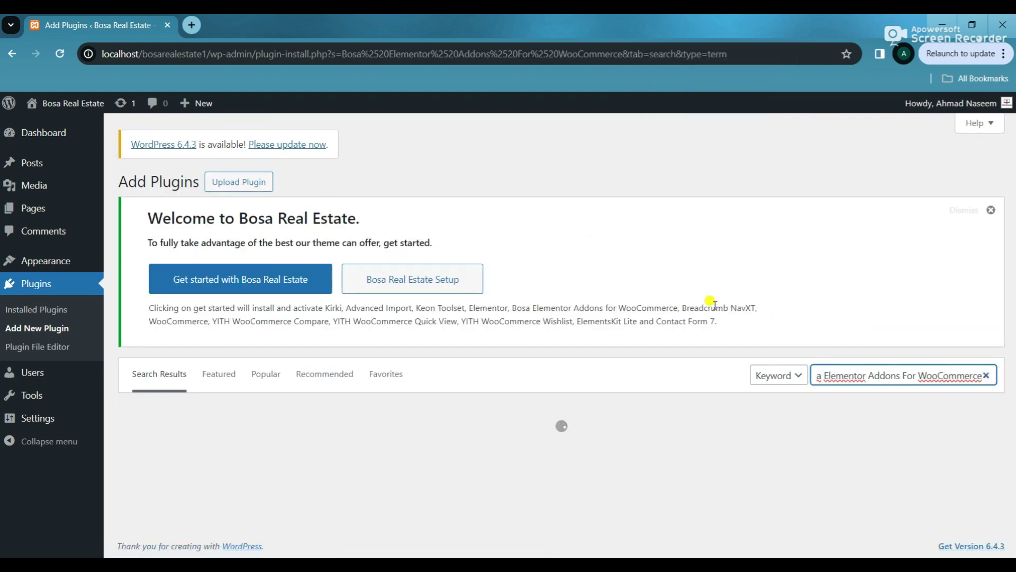
{"action": "scroll", "coordinate": [339, 465], "scroll_direction": "down", "scroll_amount": 1}
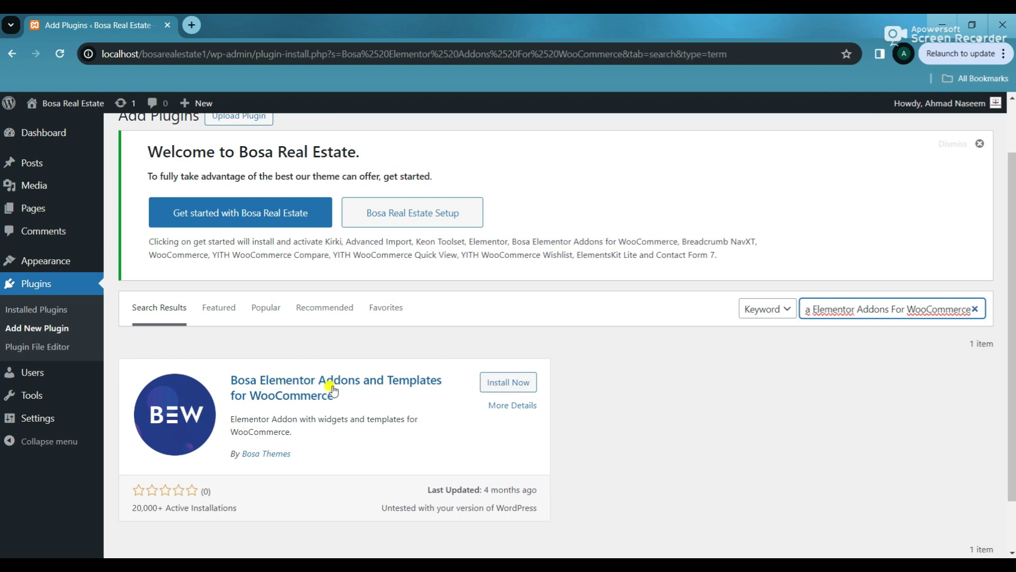
{"action": "left_click", "coordinate": [511, 385]}
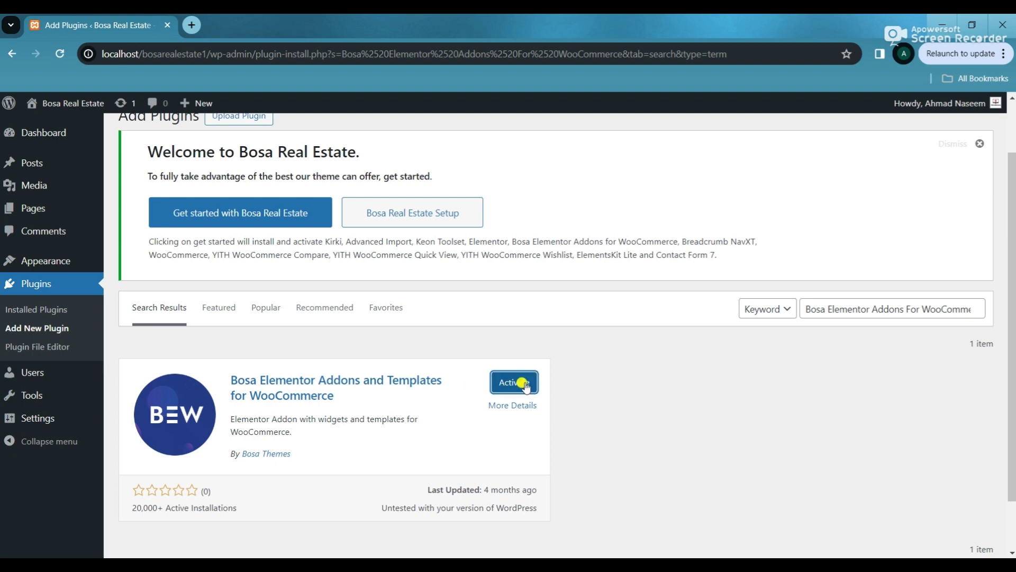
Step: Copy the plugin name Breadcrumb NavXT from the Notepad list and return to the browser
{"action": "key", "text": "alt+Tab"}
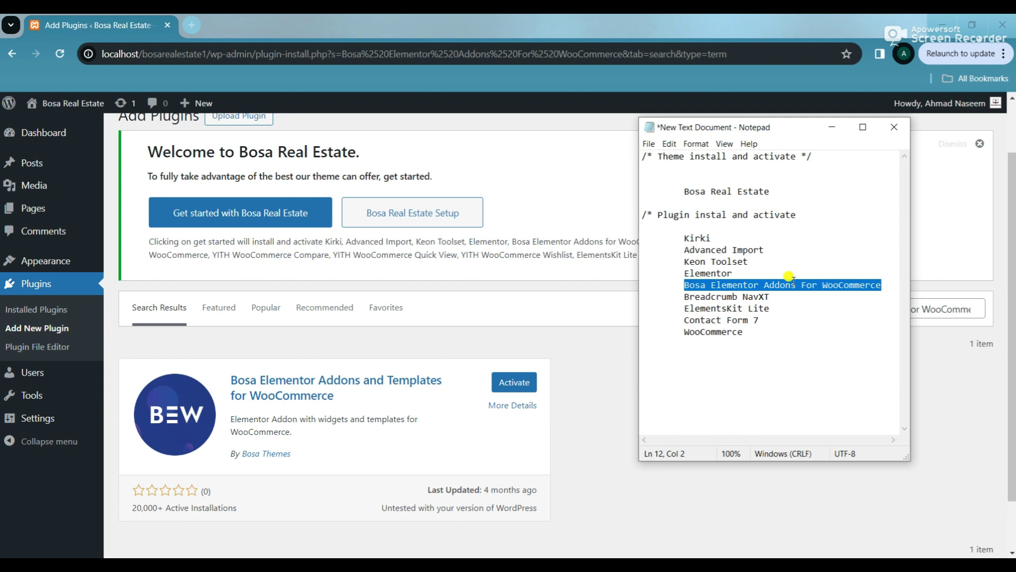
{"action": "left_click_drag", "start_coordinate": [770, 296], "coordinate": [684, 297]}
{"action": "right_click", "coordinate": [703, 292]}
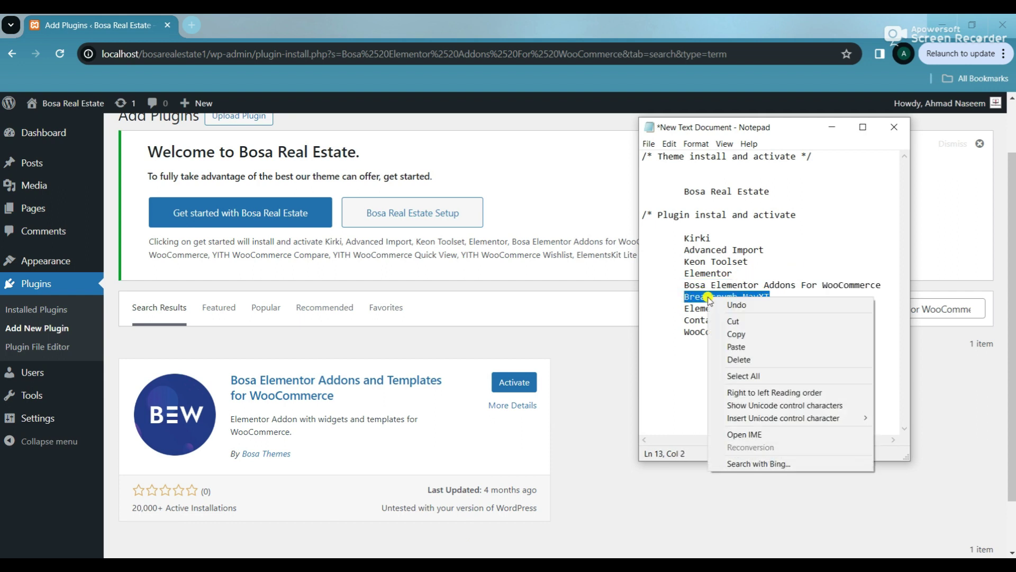
{"action": "left_click", "coordinate": [730, 331]}
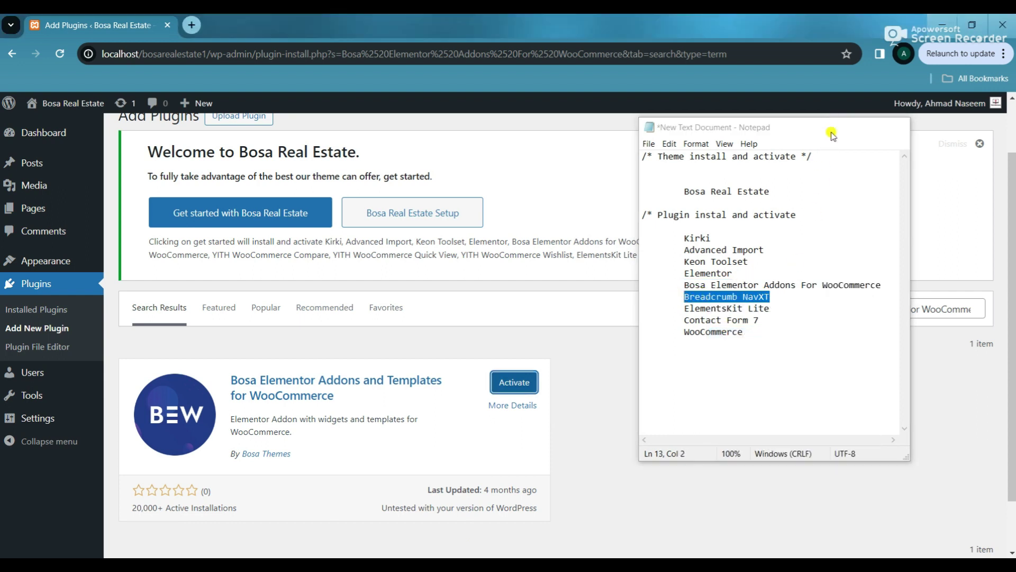
{"action": "left_click", "coordinate": [832, 127]}
Step: Replace the plugin search term with Breadcrumb NavXT and install the Breadcrumb NavXT plugin
{"action": "triple_click", "coordinate": [857, 299]}
{"action": "right_click", "coordinate": [857, 299]}
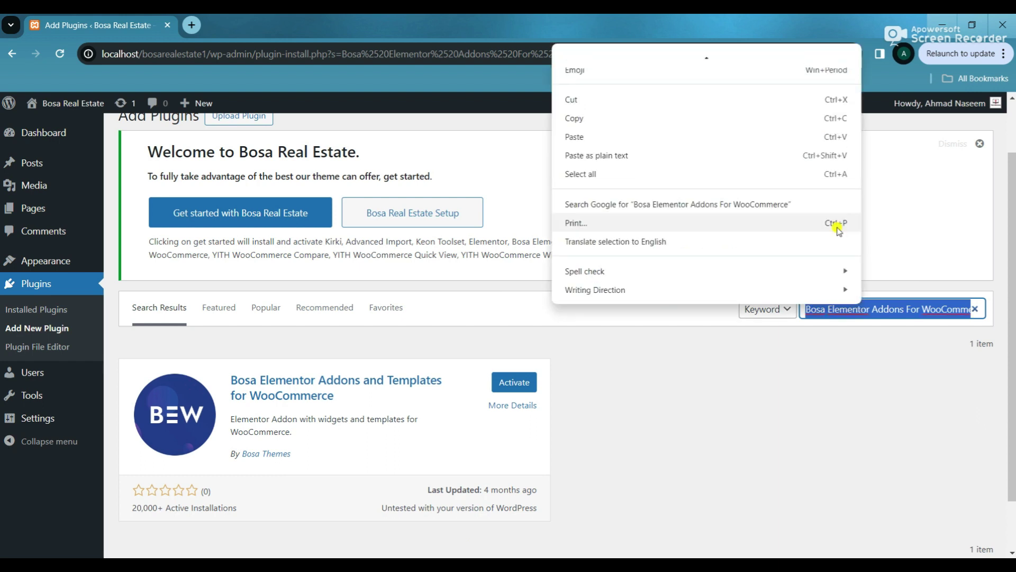
{"action": "left_click", "coordinate": [620, 139]}
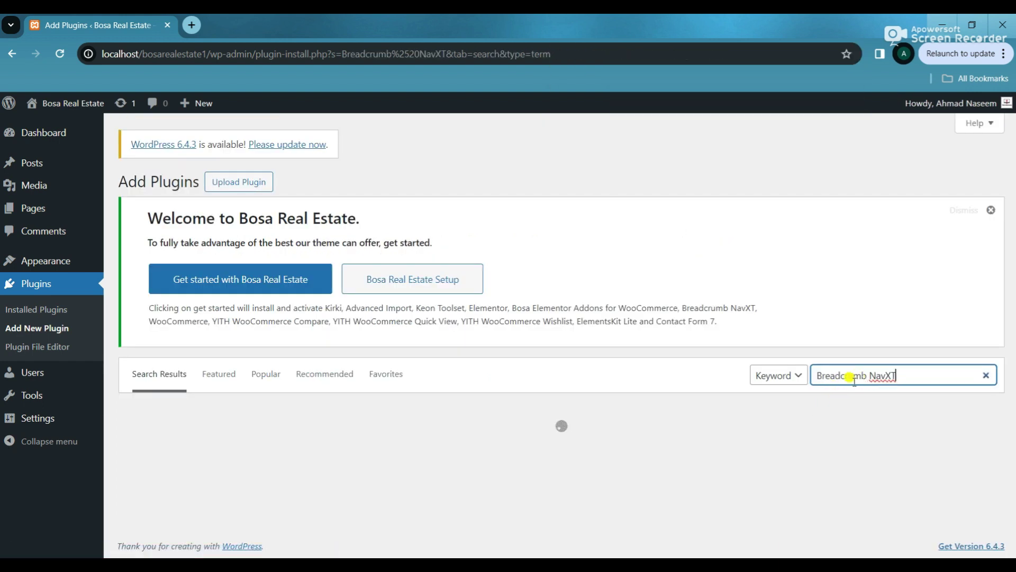
{"action": "scroll", "coordinate": [577, 465], "scroll_direction": "down", "scroll_amount": 1}
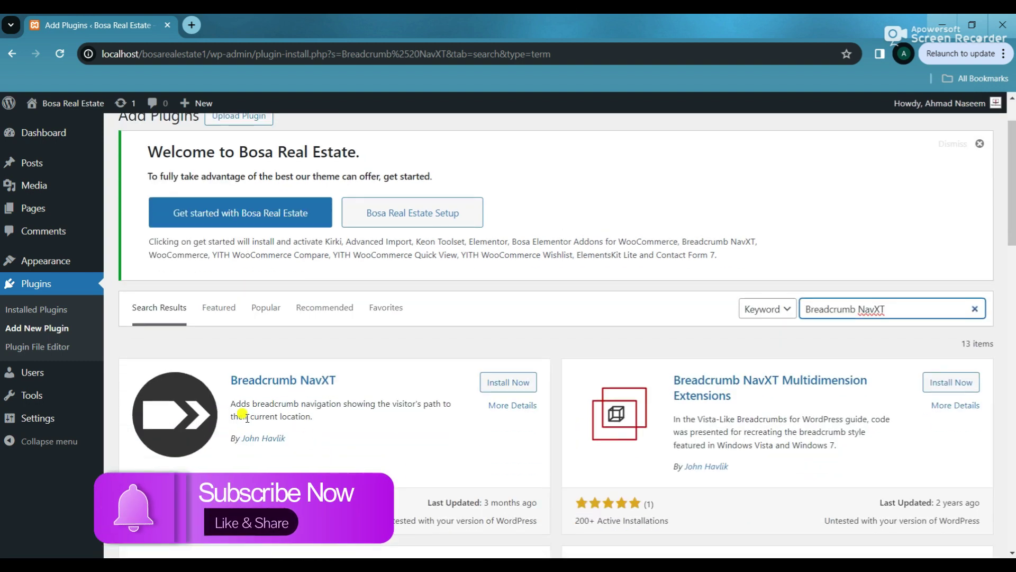
{"action": "left_click", "coordinate": [513, 382]}
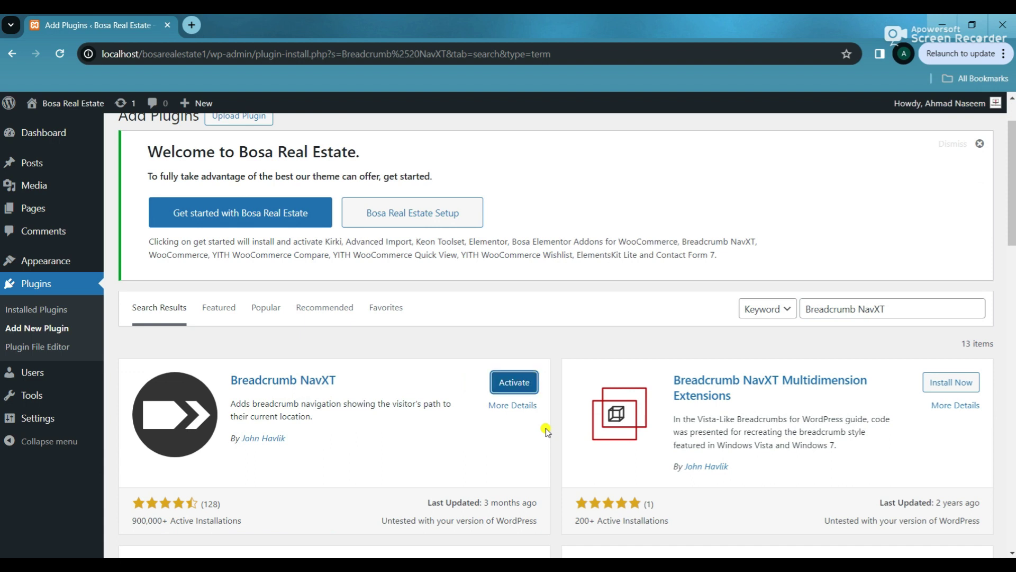
{"action": "left_click", "coordinate": [517, 384]}
Step: Copy the plugin name ElementsKit Lite from the Notepad list and return to the browser
{"action": "key", "text": "alt+Tab"}
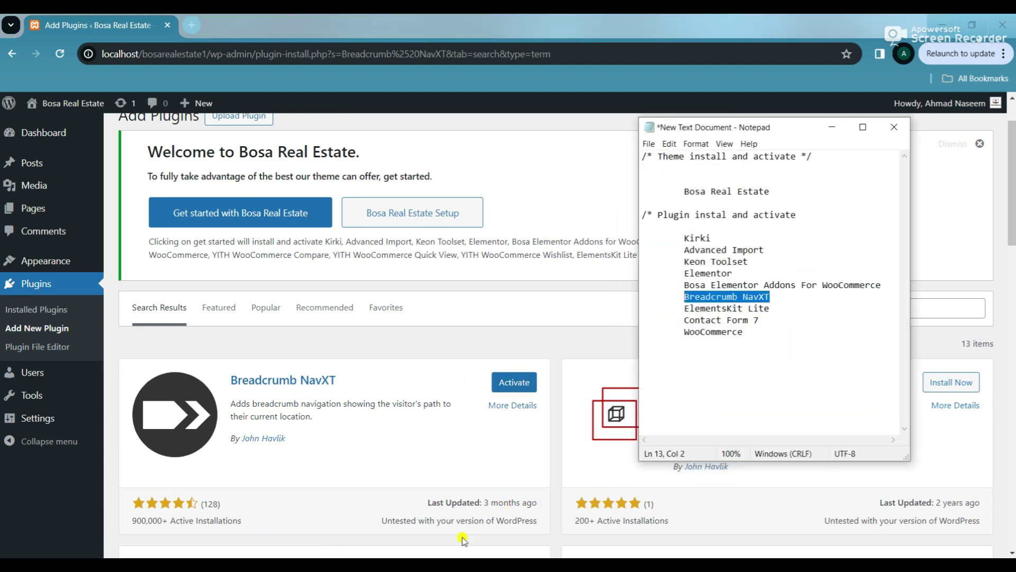
{"action": "left_click_drag", "start_coordinate": [770, 311], "coordinate": [685, 310]}
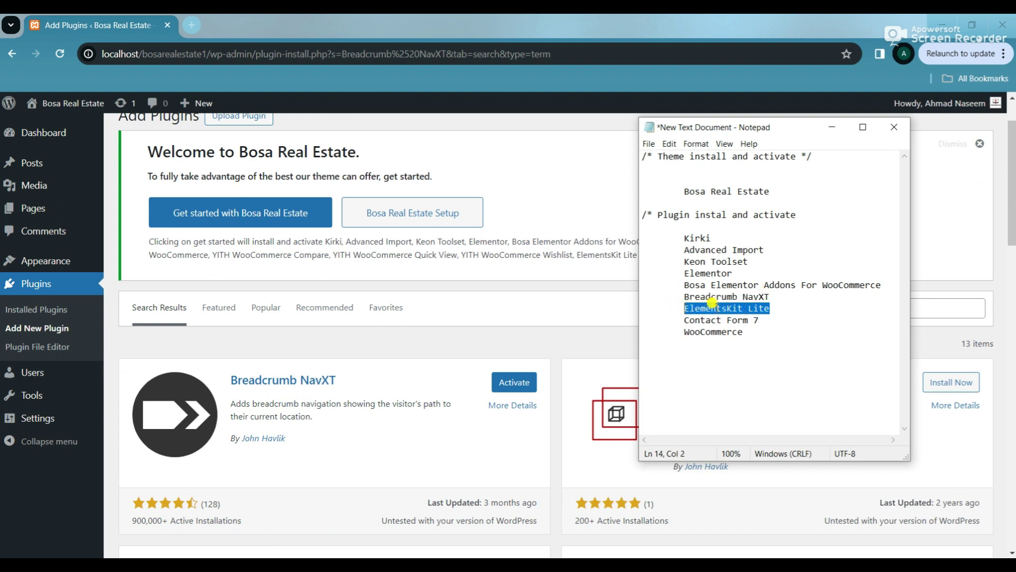
{"action": "right_click", "coordinate": [718, 308]}
{"action": "left_click", "coordinate": [744, 345]}
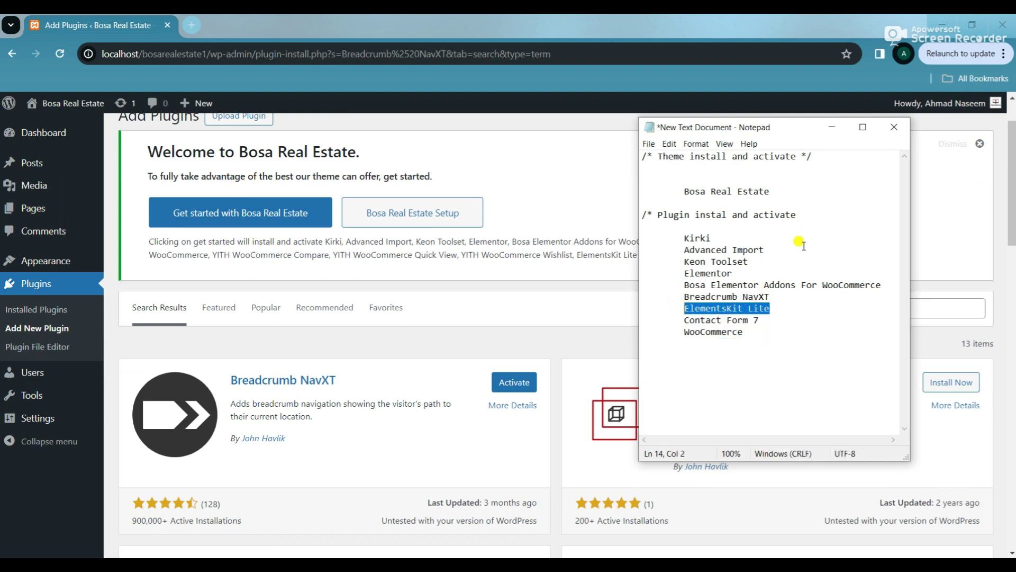
{"action": "left_click", "coordinate": [833, 127]}
Step: Search for ElementsKit Lite and install the ElementsKit Elementor addons plugin by Wpmet
{"action": "left_click_drag", "start_coordinate": [885, 309], "coordinate": [800, 309]}
{"action": "right_click", "coordinate": [826, 309]}
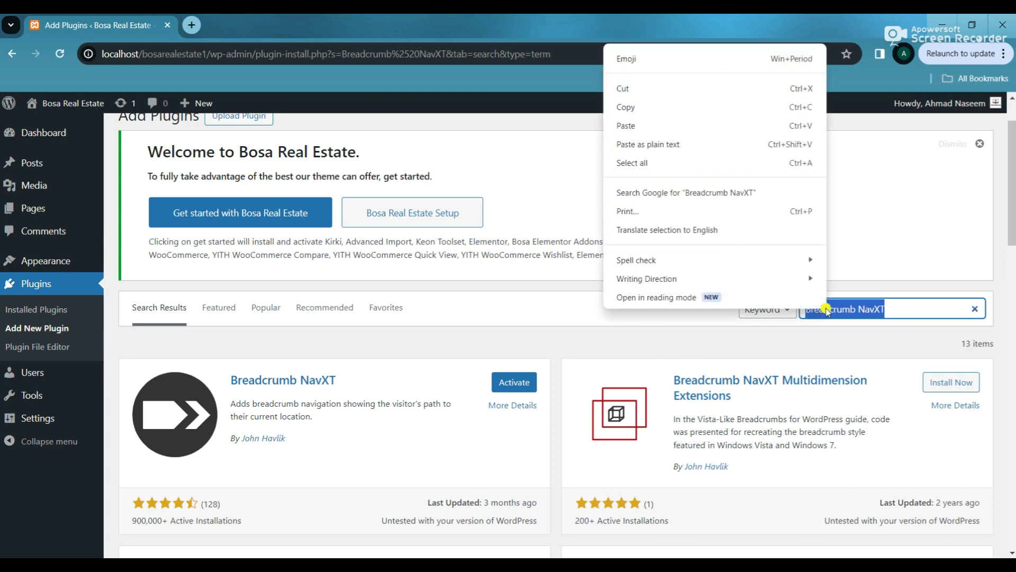
{"action": "left_click", "coordinate": [642, 183]}
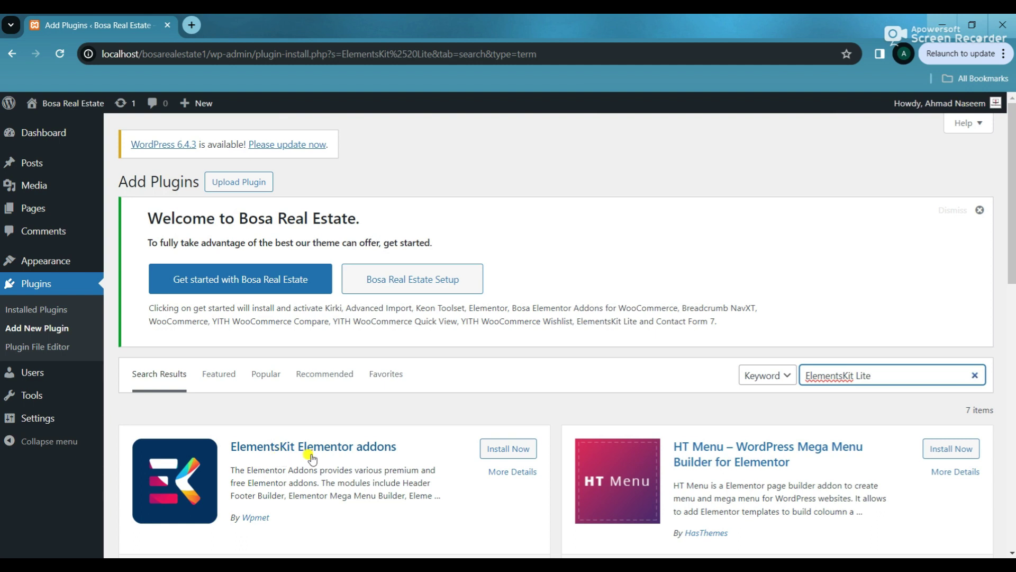
{"action": "left_click", "coordinate": [516, 456]}
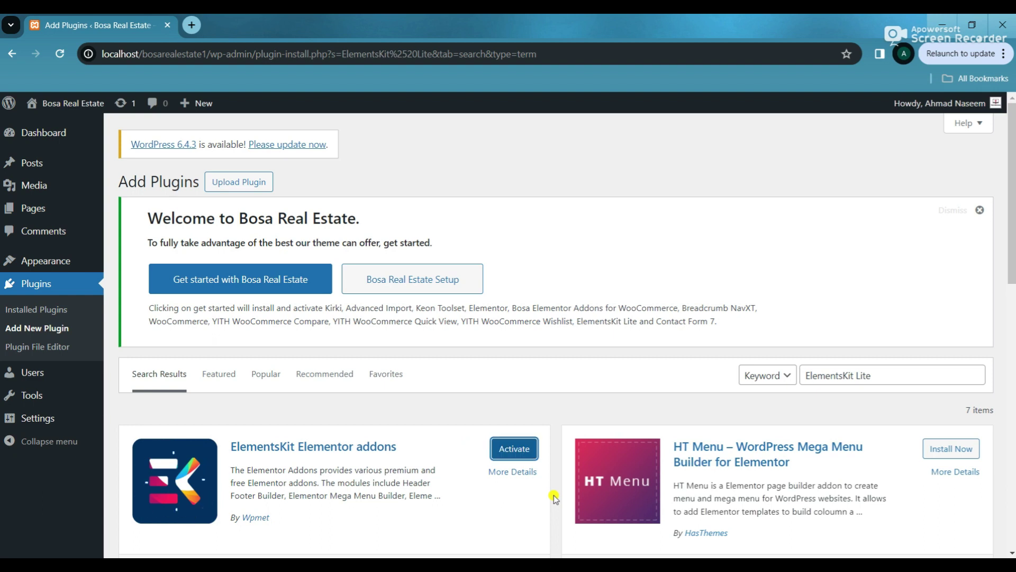
Step: Copy the plugin name Contact Form 7 from the Notepad list and return to the browser
{"action": "key", "text": "alt+Tab"}
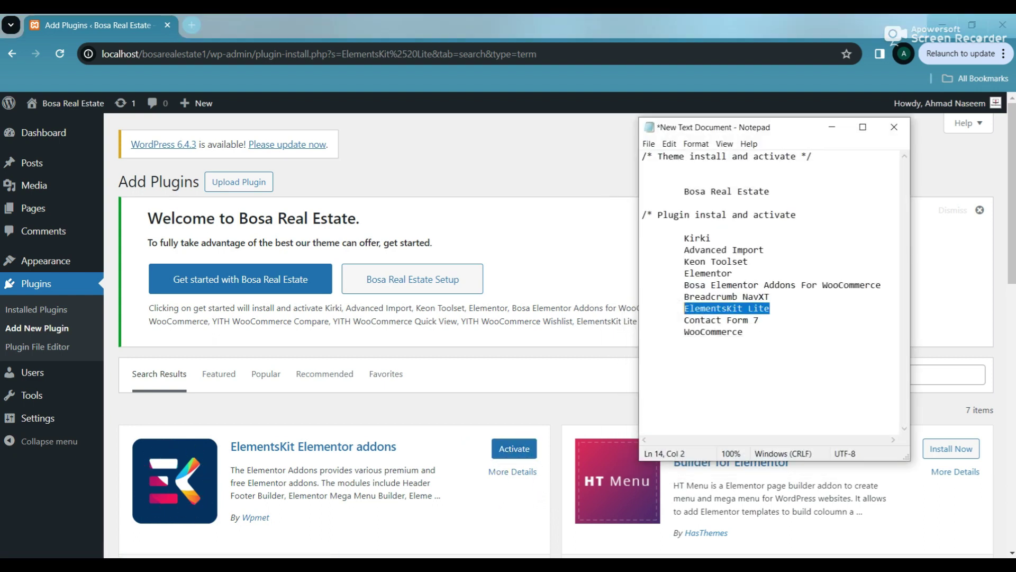
{"action": "left_click_drag", "start_coordinate": [757, 319], "coordinate": [685, 316]}
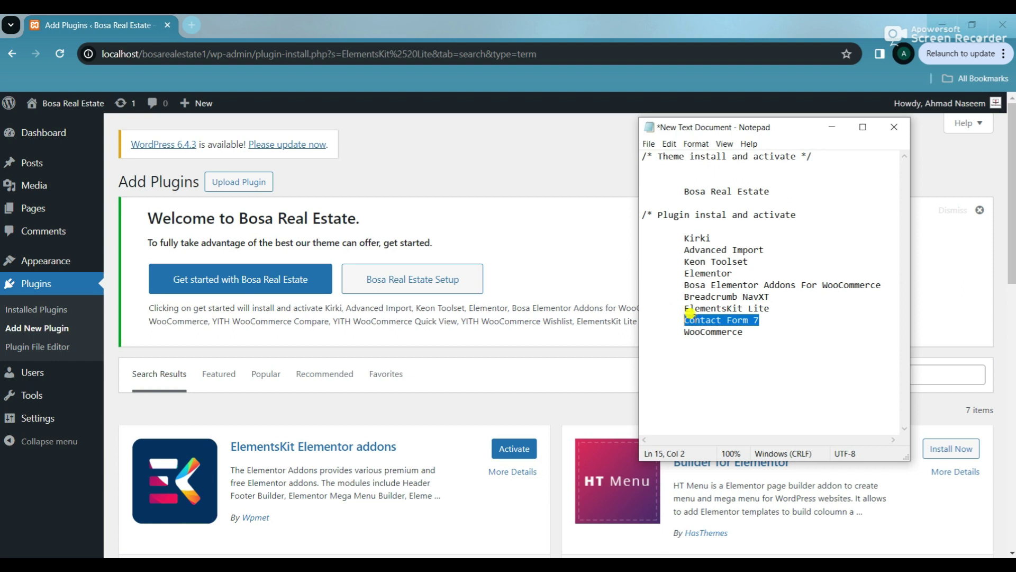
{"action": "right_click", "coordinate": [690, 314]}
{"action": "left_click", "coordinate": [718, 356]}
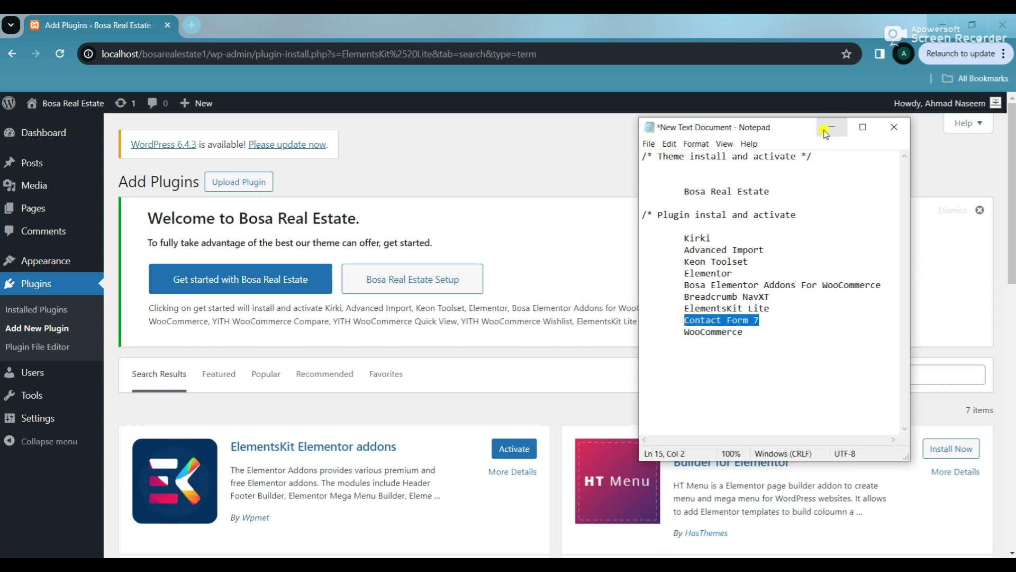
{"action": "left_click", "coordinate": [825, 131]}
Step: Replace the plugin search term with Contact Form 7 and install the Contact Form 7 plugin
{"action": "left_click_drag", "start_coordinate": [865, 374], "coordinate": [823, 376]}
{"action": "right_click", "coordinate": [824, 375]}
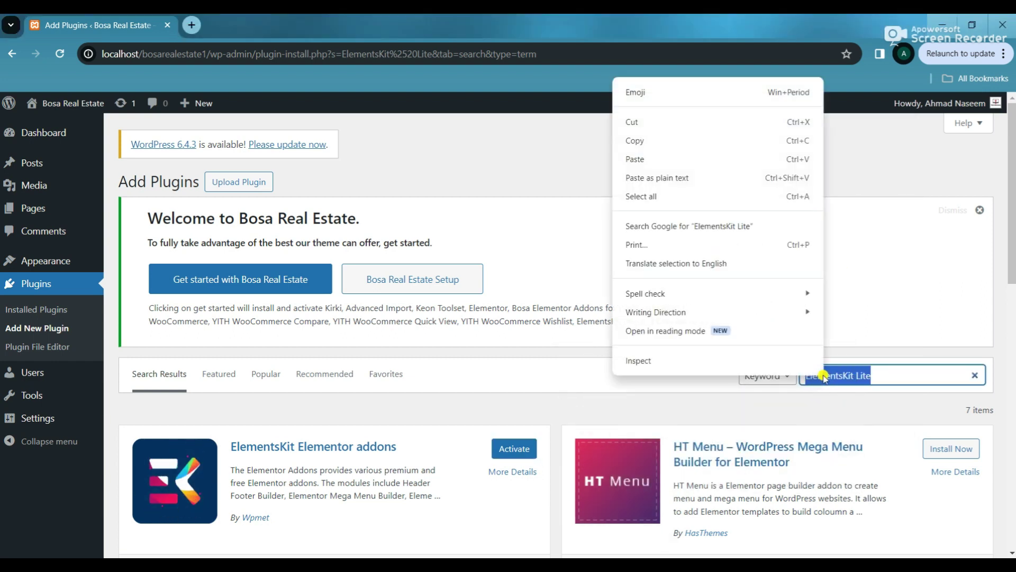
{"action": "left_click", "coordinate": [637, 159]}
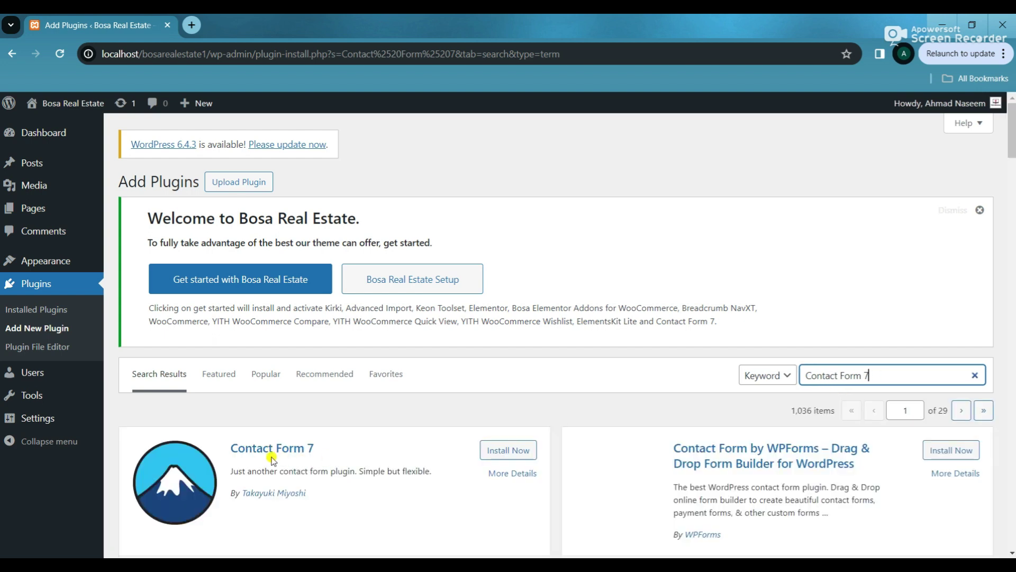
{"action": "left_click", "coordinate": [522, 455]}
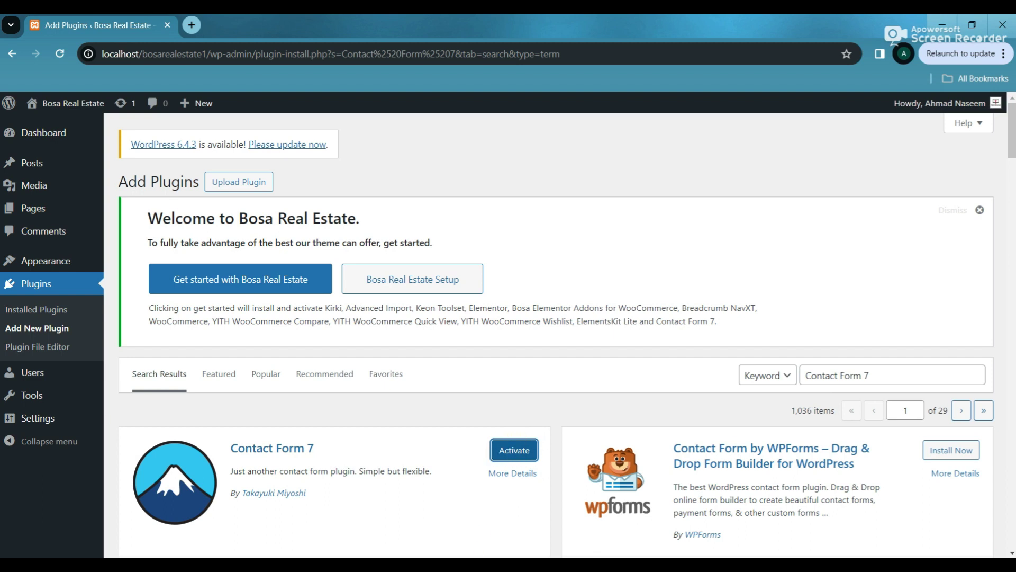
Step: Copy the plugin name WooCommerce from the Notepad list and return to the browser
{"action": "left_click", "coordinate": [450, 553]}
{"action": "left_click_drag", "start_coordinate": [744, 331], "coordinate": [686, 333]}
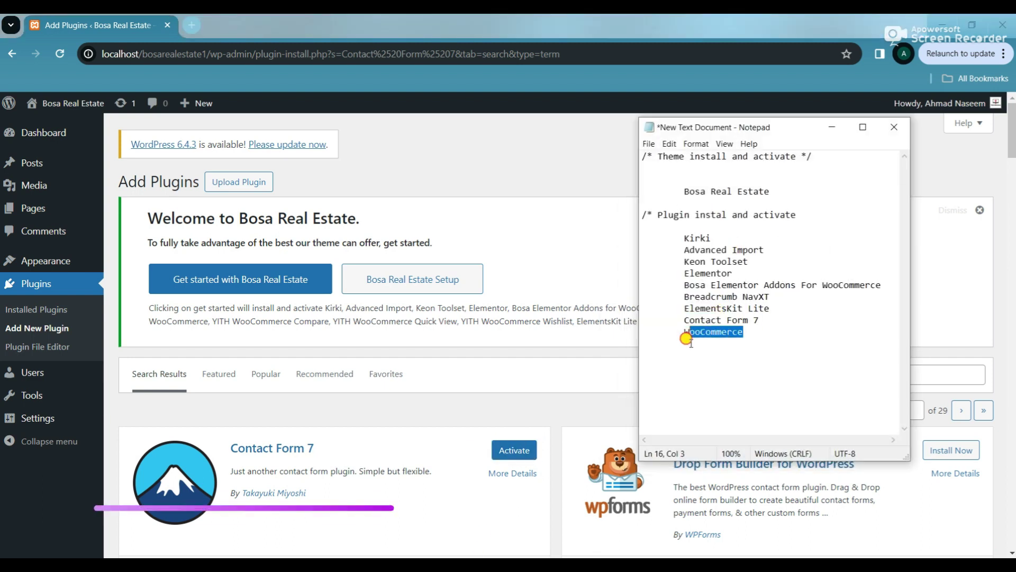
{"action": "right_click", "coordinate": [707, 334]}
{"action": "left_click", "coordinate": [734, 373]}
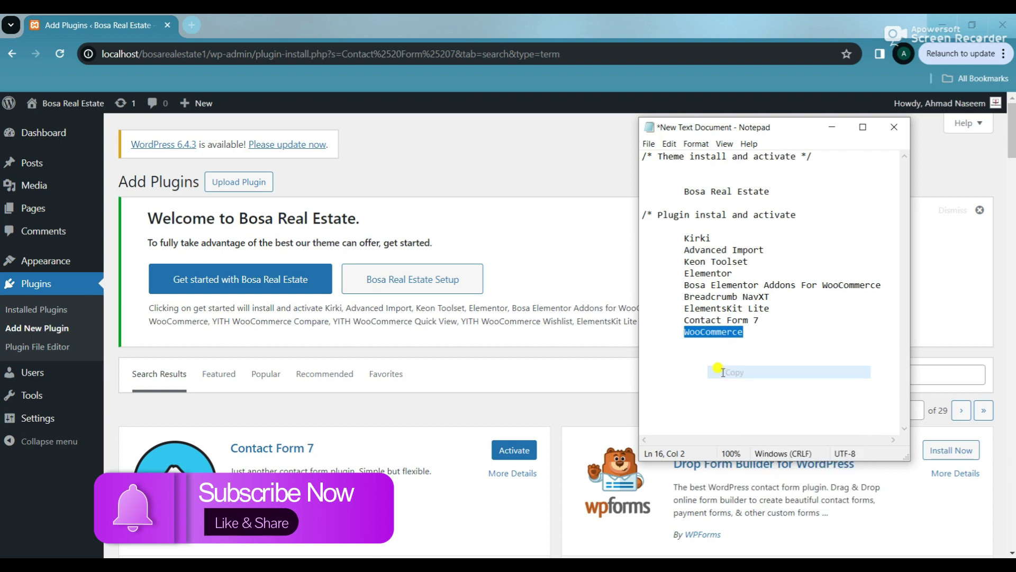
{"action": "left_click", "coordinate": [832, 127]}
Step: Search for WooCommerce and install the WooCommerce plugin by Automattic
{"action": "left_click_drag", "start_coordinate": [877, 380], "coordinate": [780, 376]}
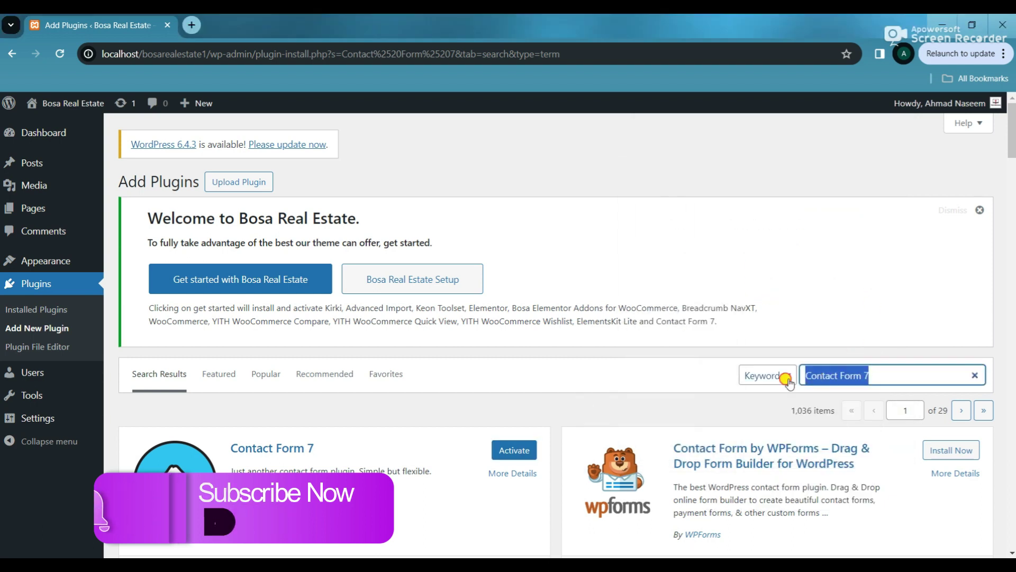
{"action": "right_click", "coordinate": [819, 374]}
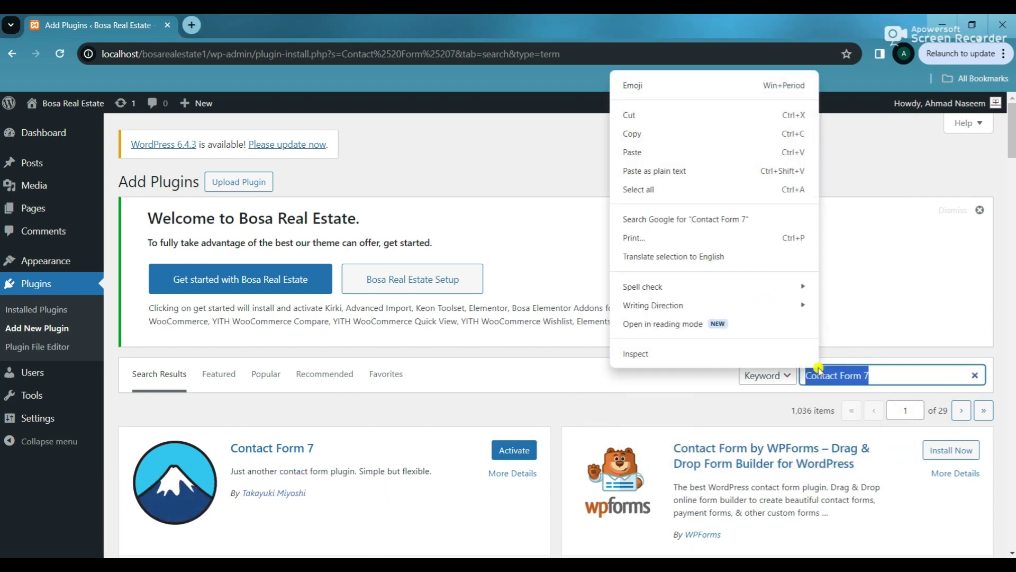
{"action": "left_click", "coordinate": [638, 153]}
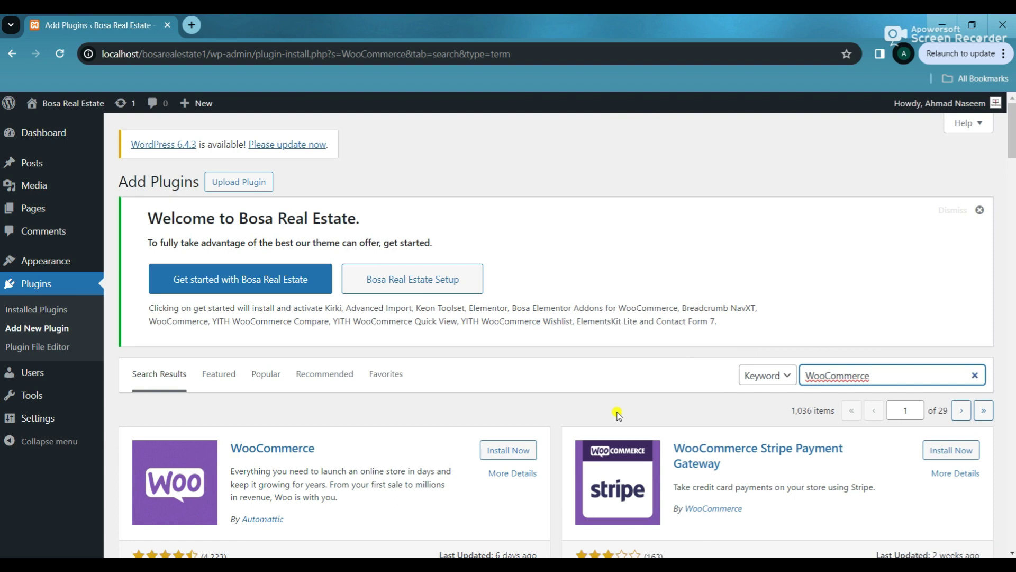
{"action": "scroll", "coordinate": [618, 413], "scroll_direction": "down", "scroll_amount": 2}
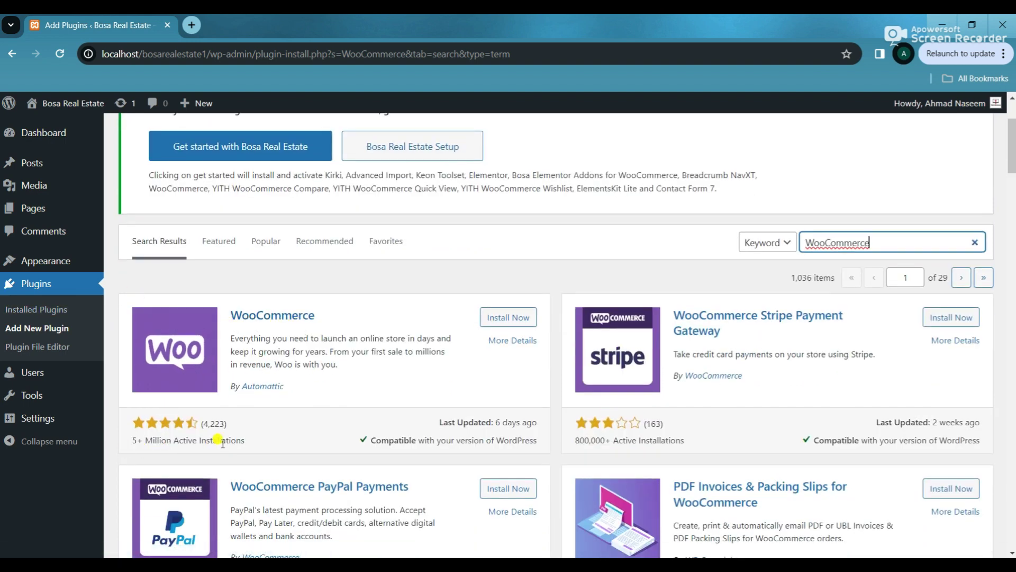
{"action": "left_click_drag", "start_coordinate": [243, 441], "coordinate": [132, 441]}
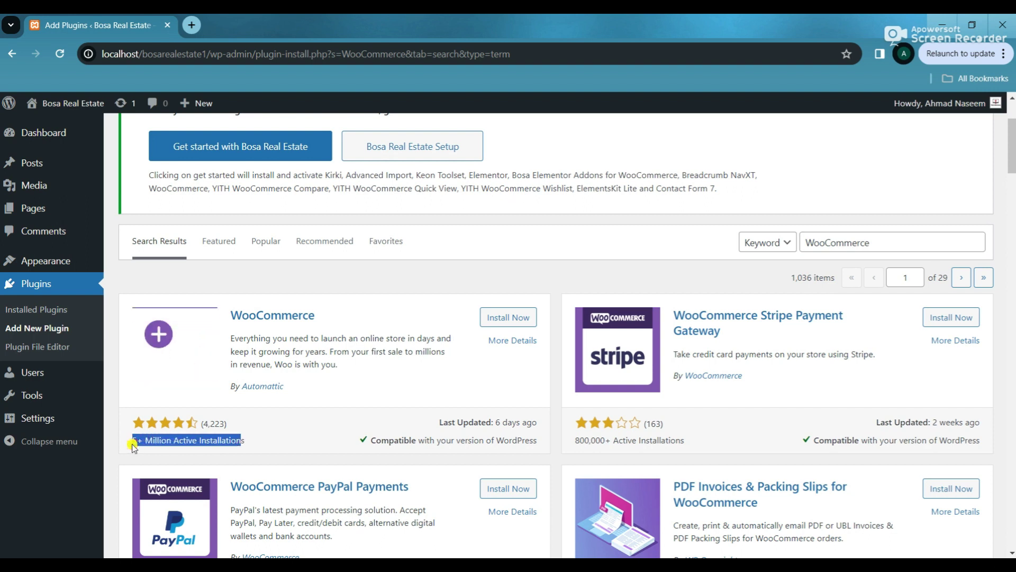
{"action": "left_click", "coordinate": [485, 317]}
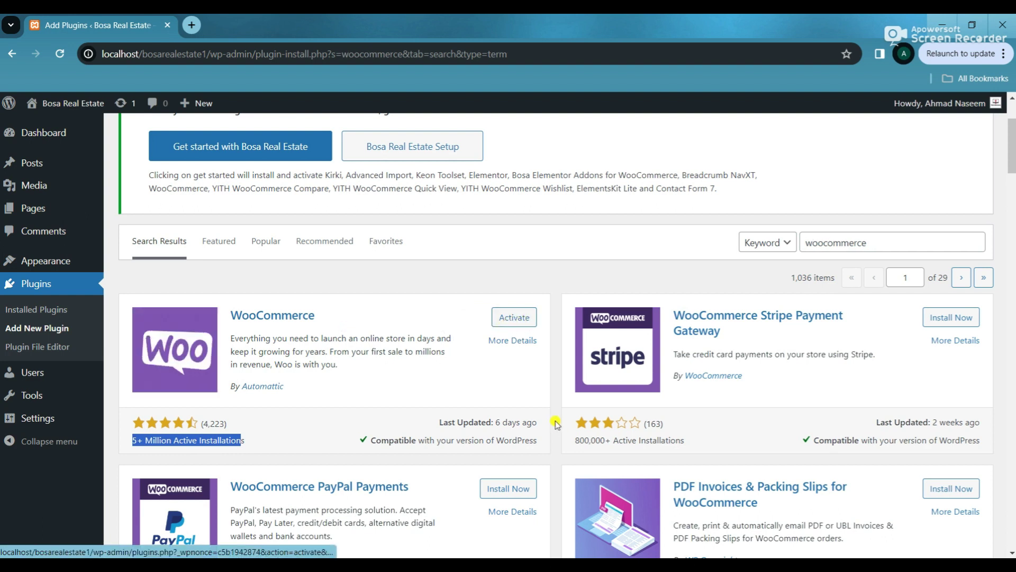
Step: Activate all installed plugins together with the Activate bulk action and check the resulting plugin list
{"action": "left_click", "coordinate": [37, 312]}
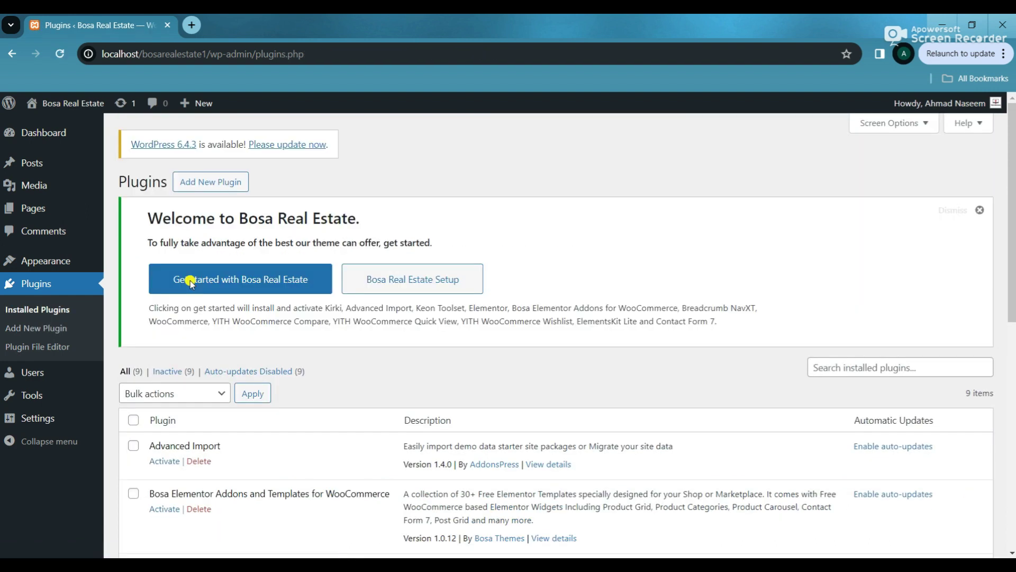
{"action": "scroll", "coordinate": [370, 367], "scroll_direction": "down", "scroll_amount": 10}
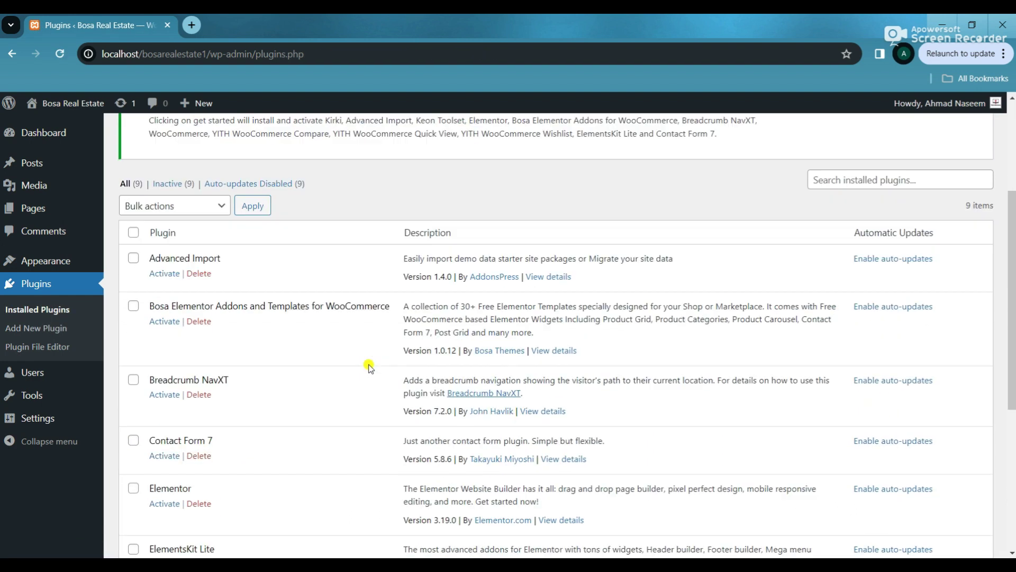
{"action": "scroll", "coordinate": [369, 368], "scroll_direction": "up", "scroll_amount": 10}
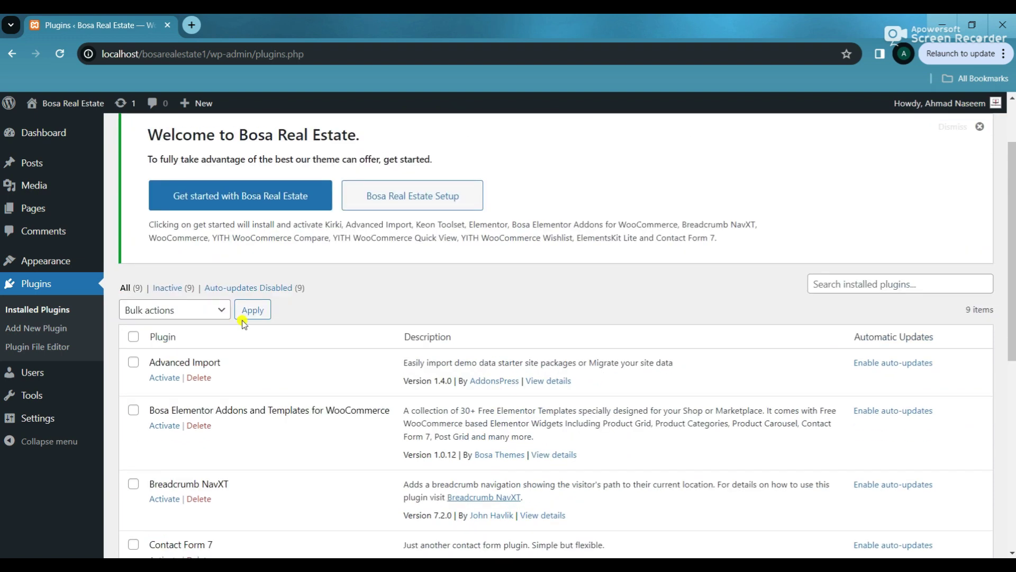
{"action": "left_click", "coordinate": [133, 337]}
{"action": "scroll", "coordinate": [157, 286], "scroll_direction": "down", "scroll_amount": 8}
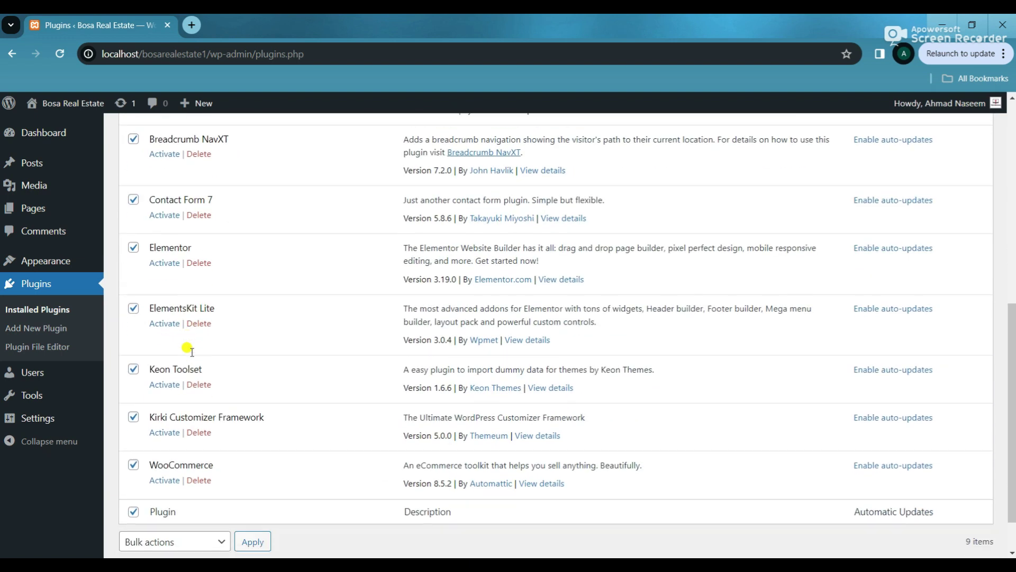
{"action": "left_click", "coordinate": [220, 488]}
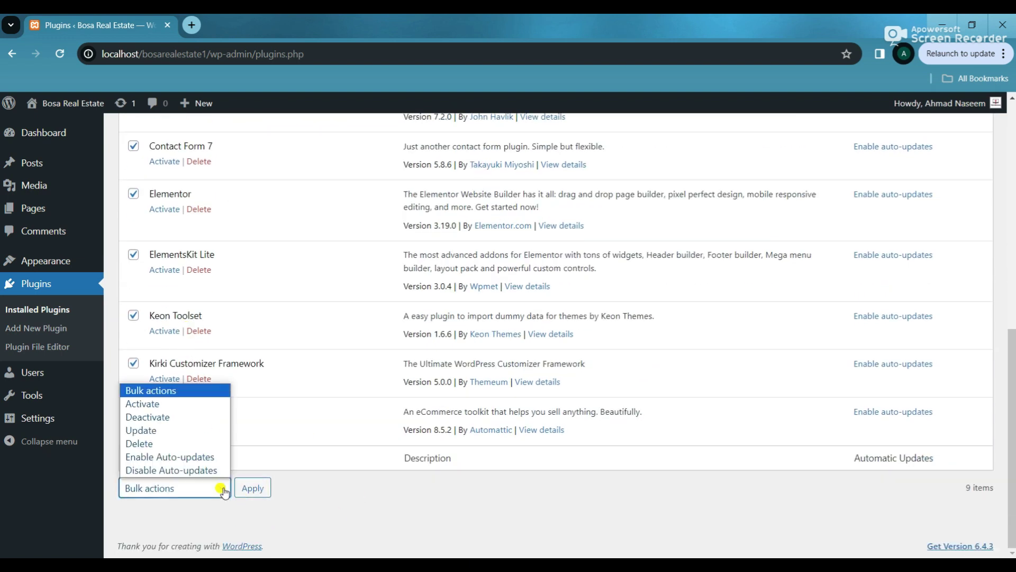
{"action": "left_click", "coordinate": [151, 404]}
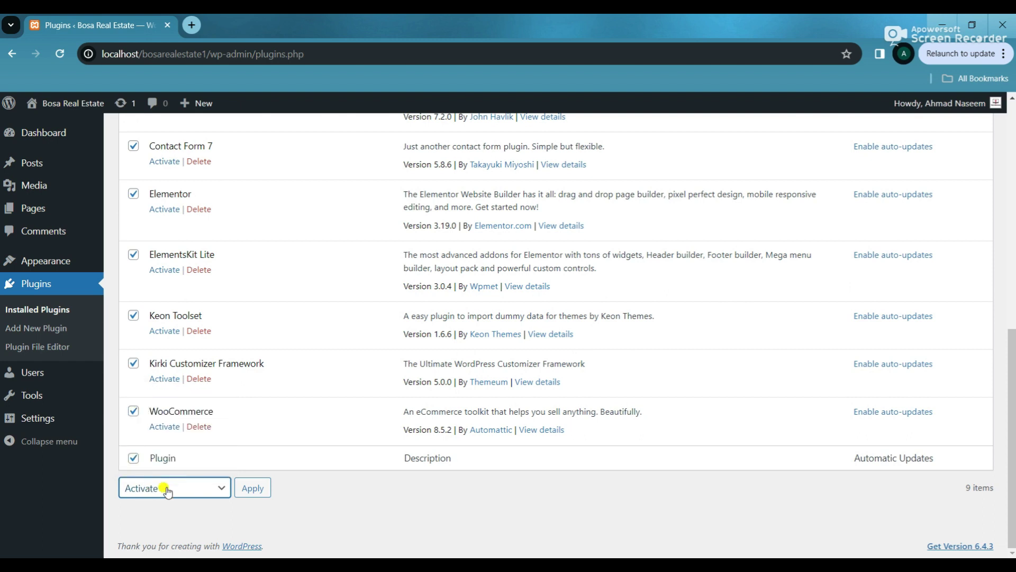
{"action": "left_click", "coordinate": [138, 495]}
{"action": "left_click", "coordinate": [137, 496]}
{"action": "left_click", "coordinate": [249, 490]}
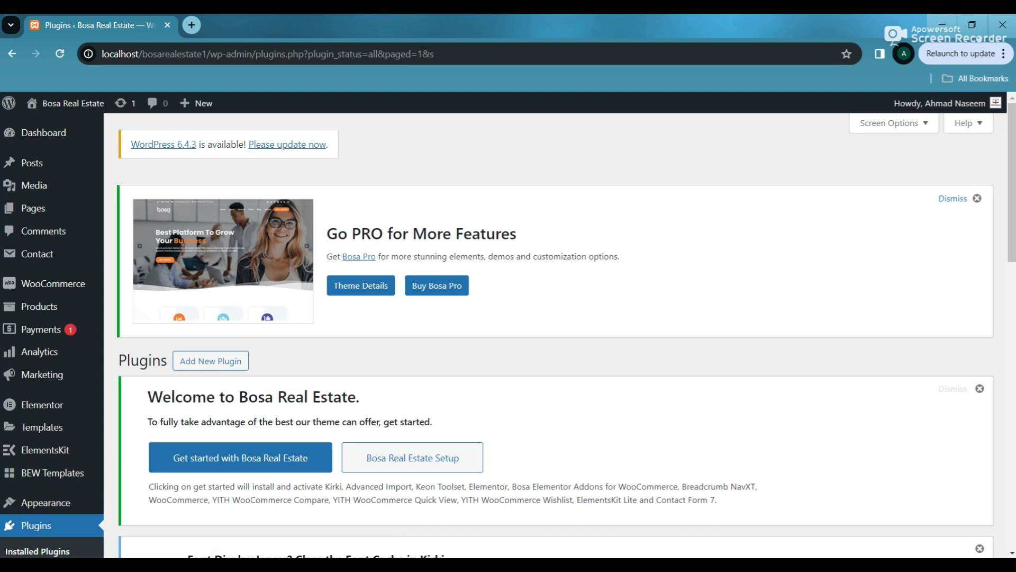
{"action": "scroll", "coordinate": [491, 457], "scroll_direction": "down", "scroll_amount": 3}
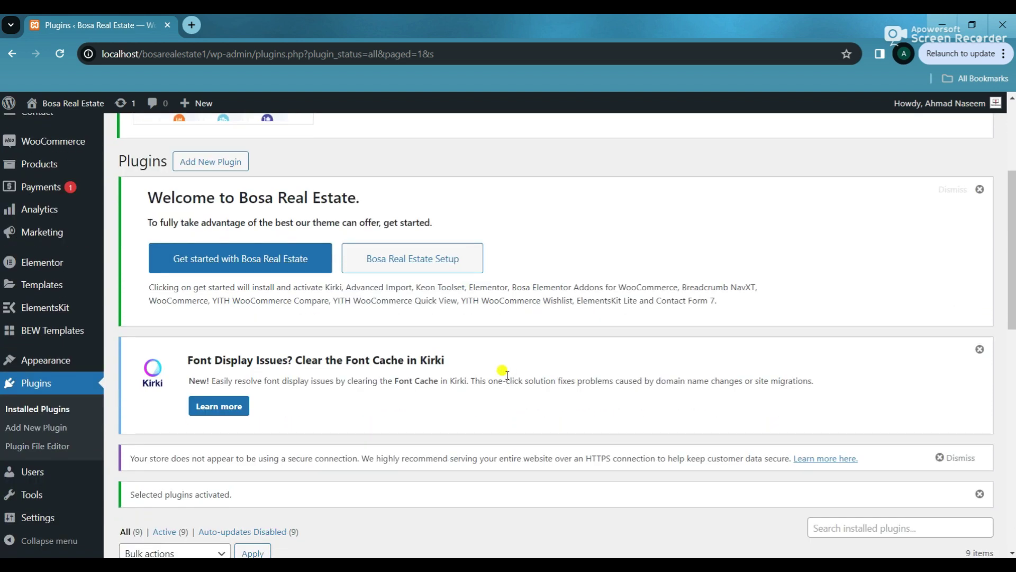
{"action": "scroll", "coordinate": [506, 375], "scroll_direction": "down", "scroll_amount": 6}
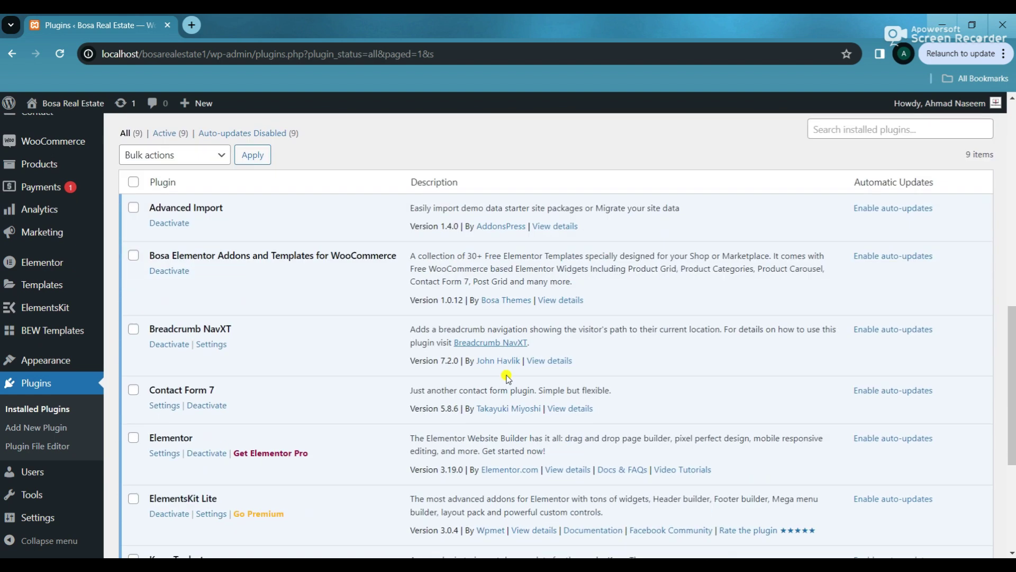
{"action": "scroll", "coordinate": [202, 325], "scroll_direction": "down", "scroll_amount": 4}
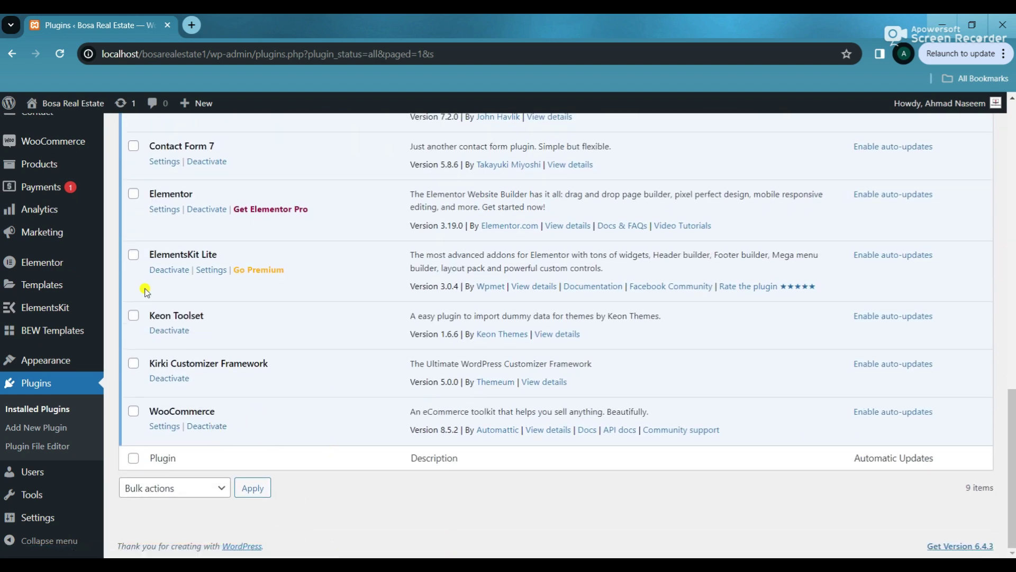
Step: Open the theme's Demo Import page and filter the available demos to Elementor
{"action": "mouse_move", "coordinate": [46, 360]}
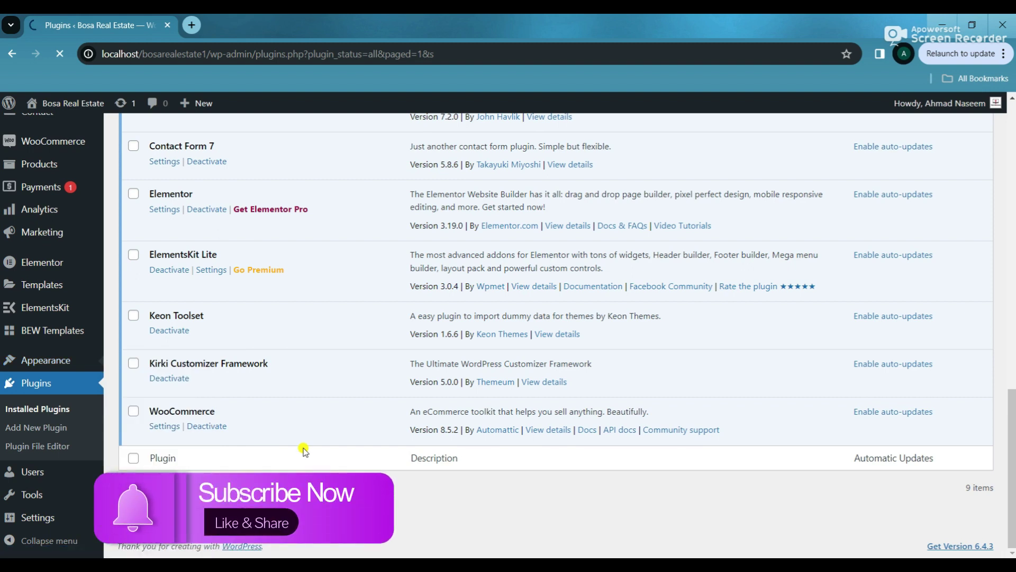
{"action": "scroll", "coordinate": [303, 449], "scroll_direction": "up", "scroll_amount": 10}
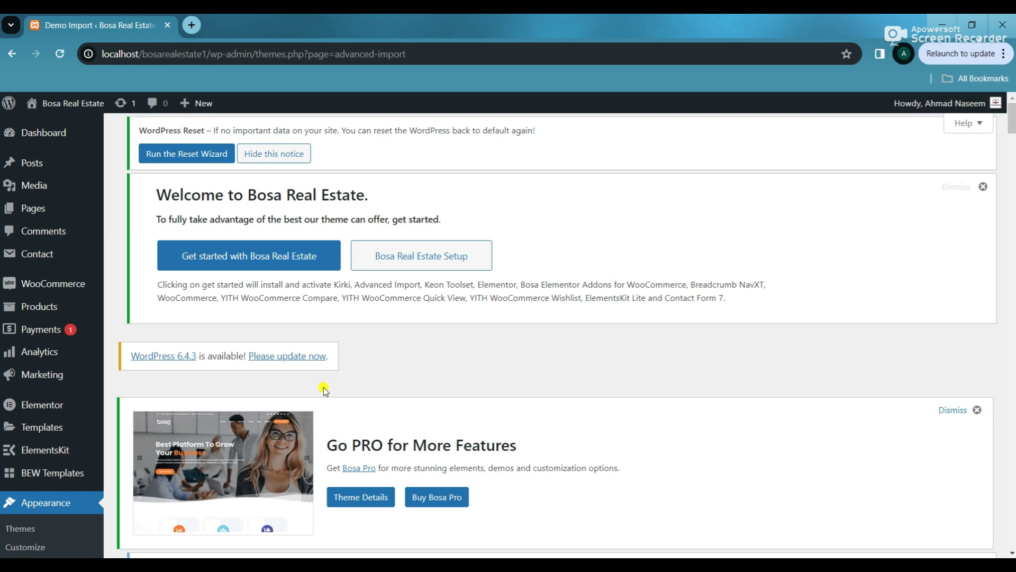
{"action": "scroll", "coordinate": [324, 356], "scroll_direction": "down", "scroll_amount": 12}
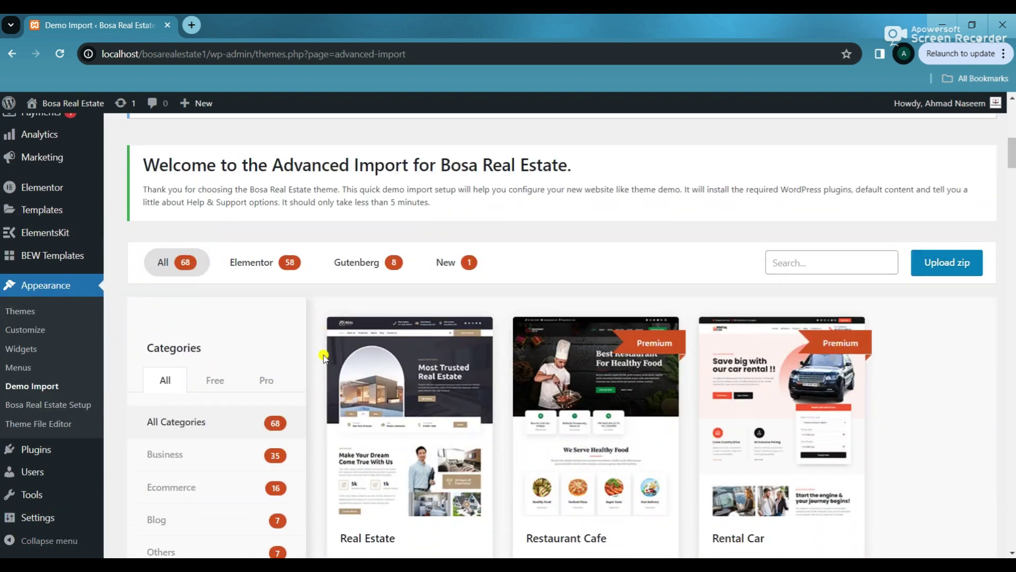
{"action": "scroll", "coordinate": [324, 356], "scroll_direction": "down", "scroll_amount": 1}
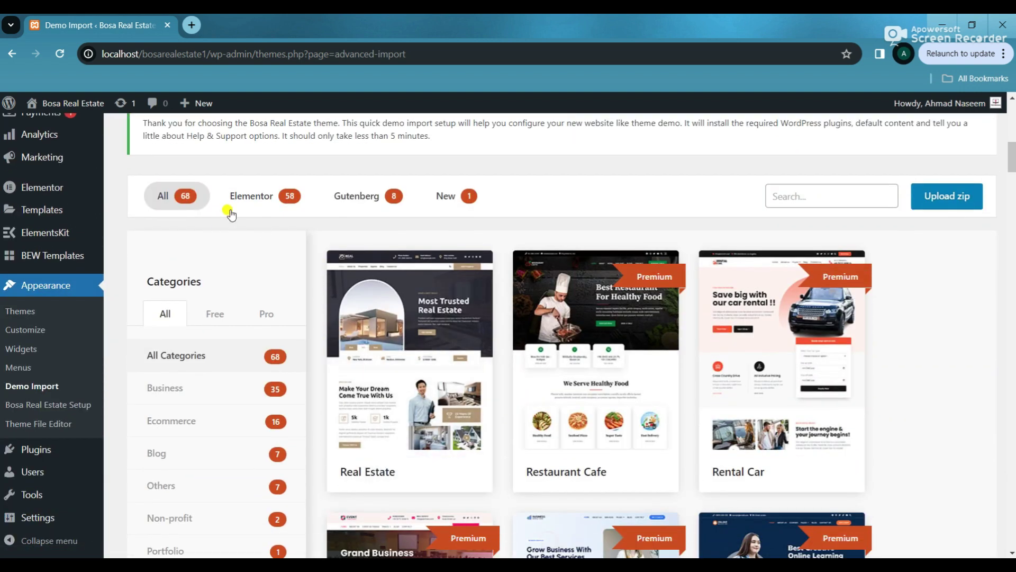
{"action": "left_click", "coordinate": [257, 202]}
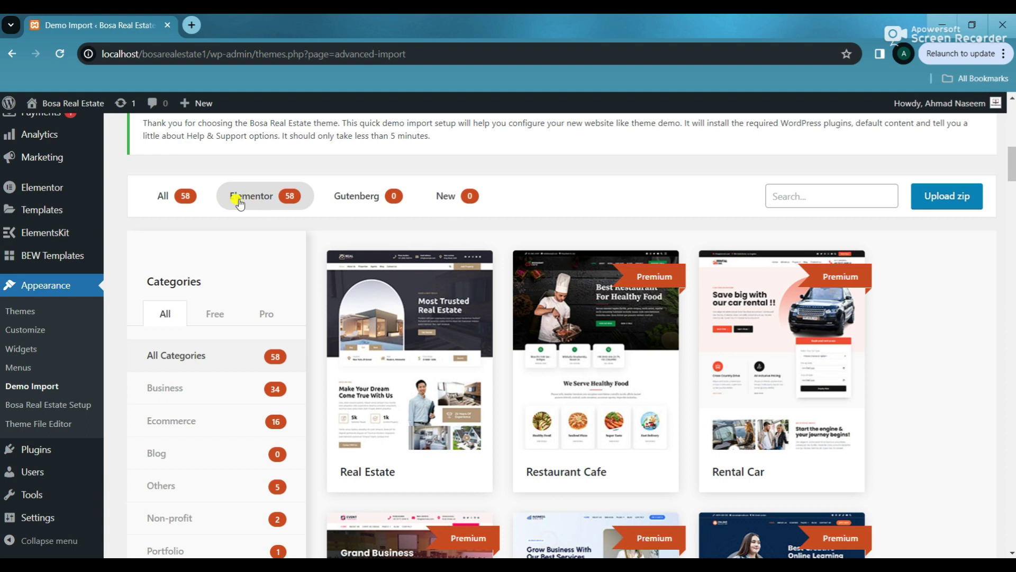
Step: Import the free Real Estate demo by Bosa Themes and confirm the Advanced Import notice
{"action": "scroll", "coordinate": [288, 254], "scroll_direction": "down", "scroll_amount": 2}
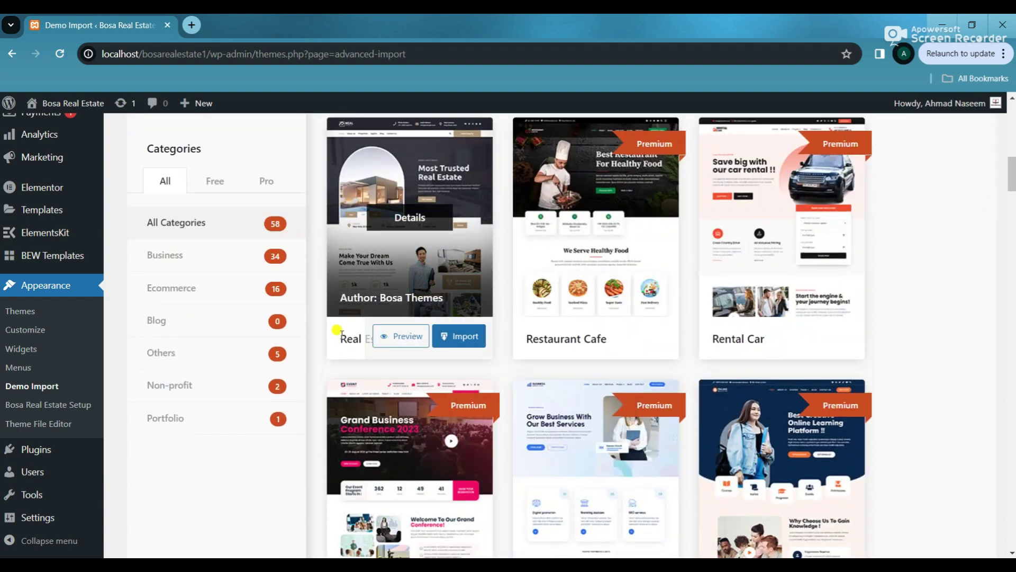
{"action": "left_click", "coordinate": [455, 333]}
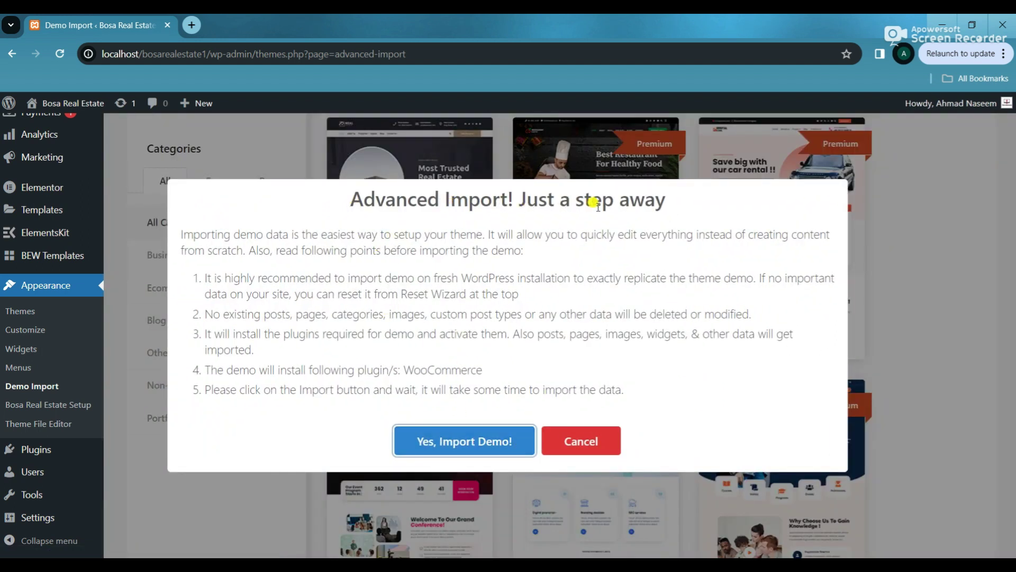
{"action": "left_click_drag", "start_coordinate": [682, 204], "coordinate": [344, 205]}
{"action": "left_click", "coordinate": [330, 204]}
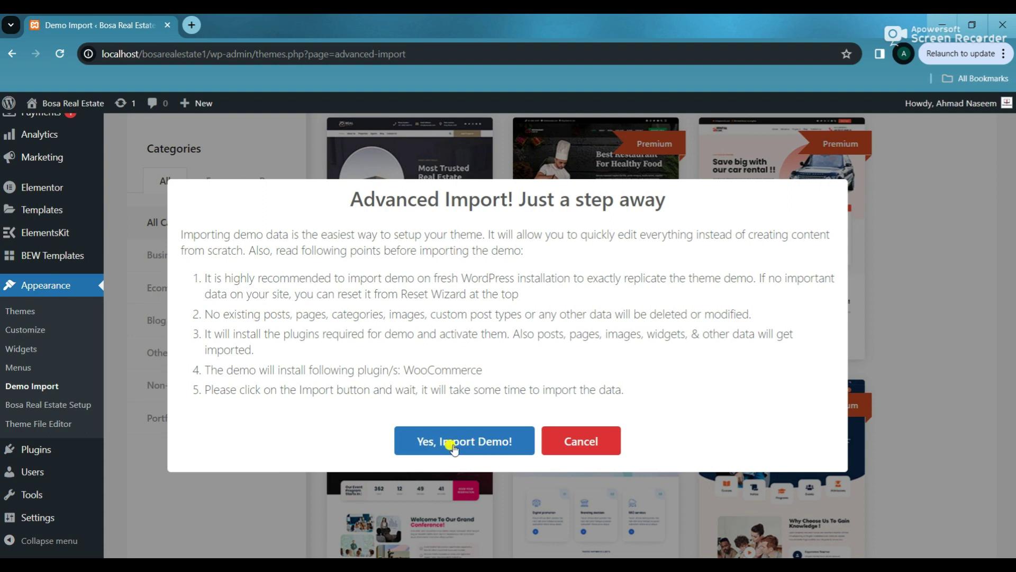
{"action": "left_click", "coordinate": [479, 446]}
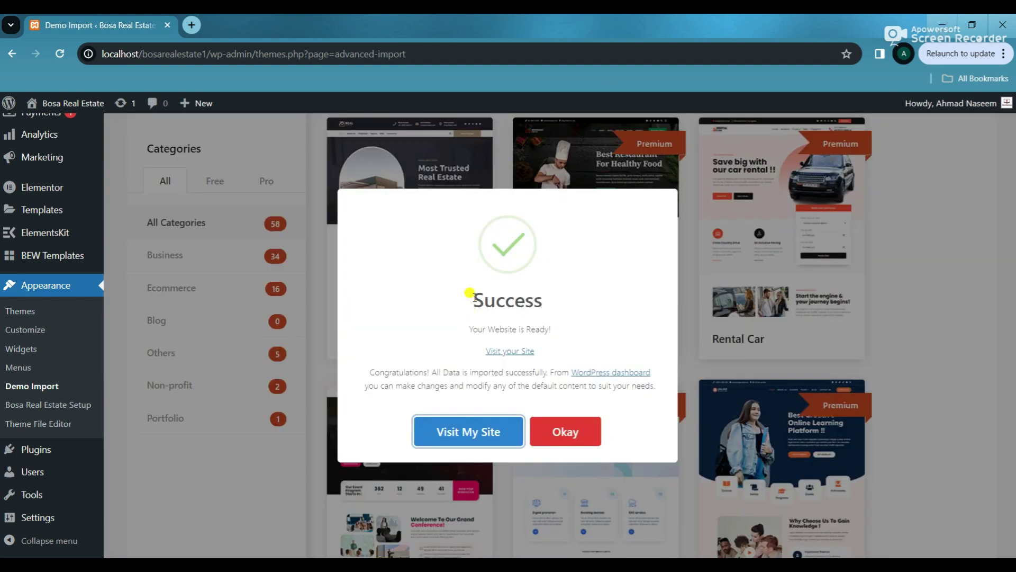
Step: Read the import result message and open the newly built site
{"action": "left_click_drag", "start_coordinate": [470, 299], "coordinate": [559, 300]}
{"action": "left_click_drag", "start_coordinate": [468, 329], "coordinate": [561, 322]}
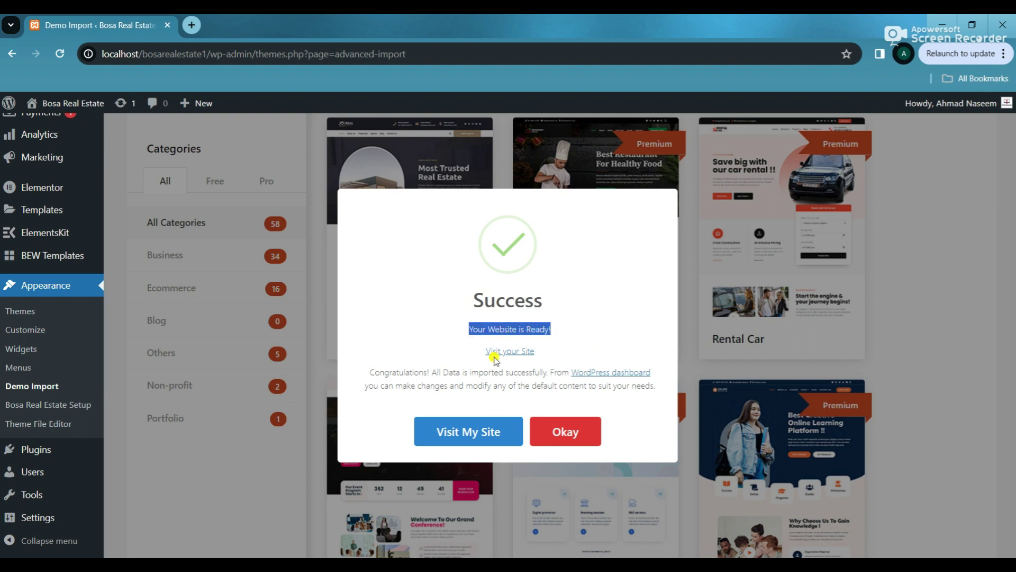
{"action": "left_click_drag", "start_coordinate": [486, 349], "coordinate": [548, 353]}
{"action": "left_click", "coordinate": [547, 353]}
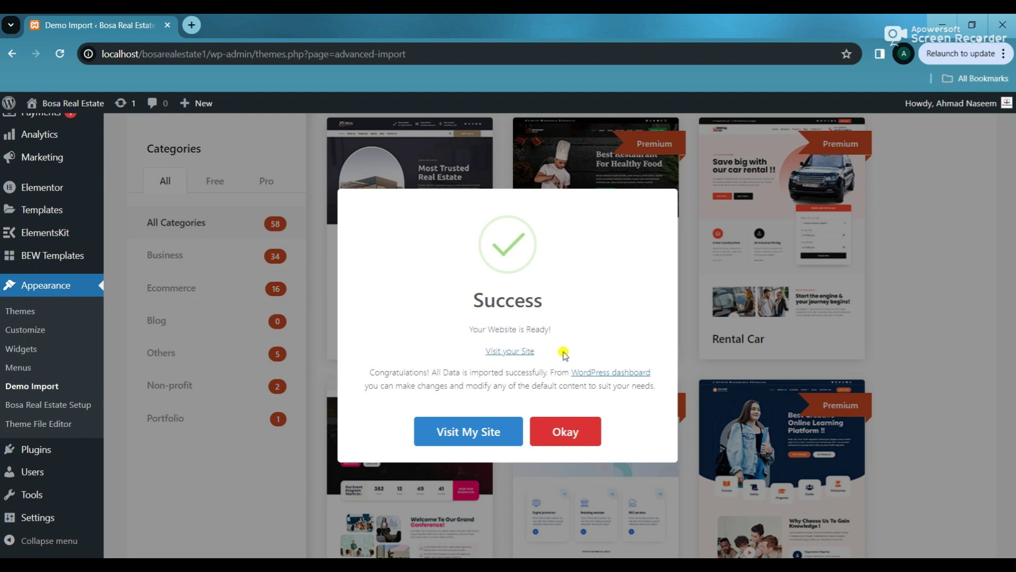
{"action": "left_click", "coordinate": [478, 433]}
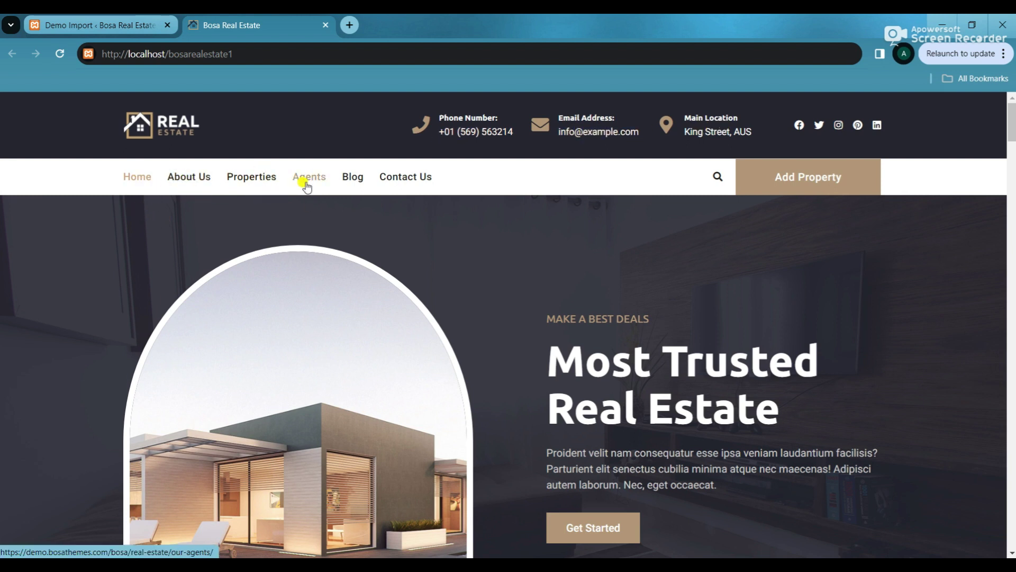
Step: Examine the home page's hero banner, its Buy, Sell and Rent options, and the location, style and price range fields
{"action": "scroll", "coordinate": [529, 266], "scroll_direction": "down", "scroll_amount": 2}
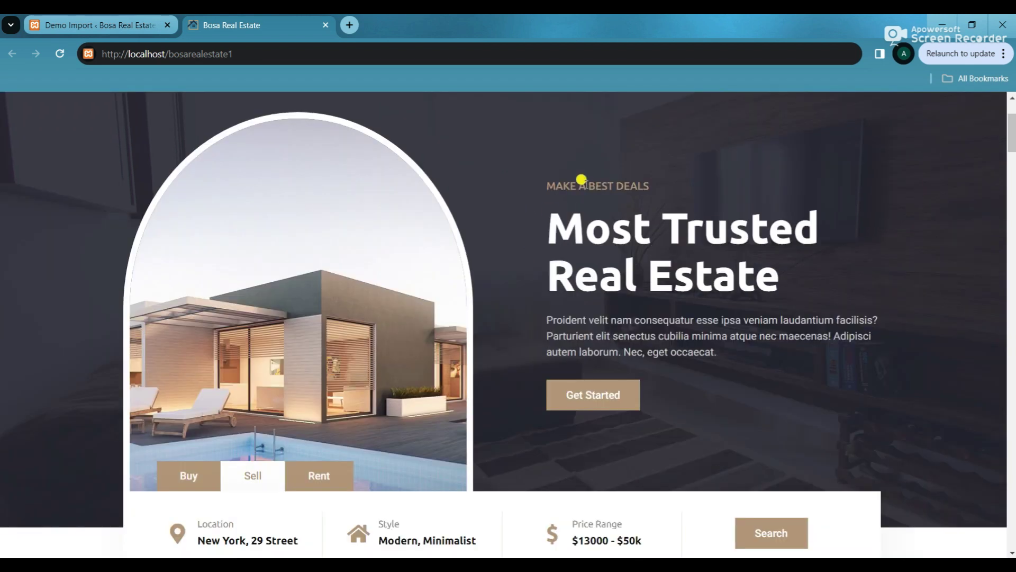
{"action": "left_click_drag", "start_coordinate": [540, 177], "coordinate": [665, 186]}
{"action": "left_click", "coordinate": [653, 208]}
{"action": "scroll", "coordinate": [427, 338], "scroll_direction": "down", "scroll_amount": 1}
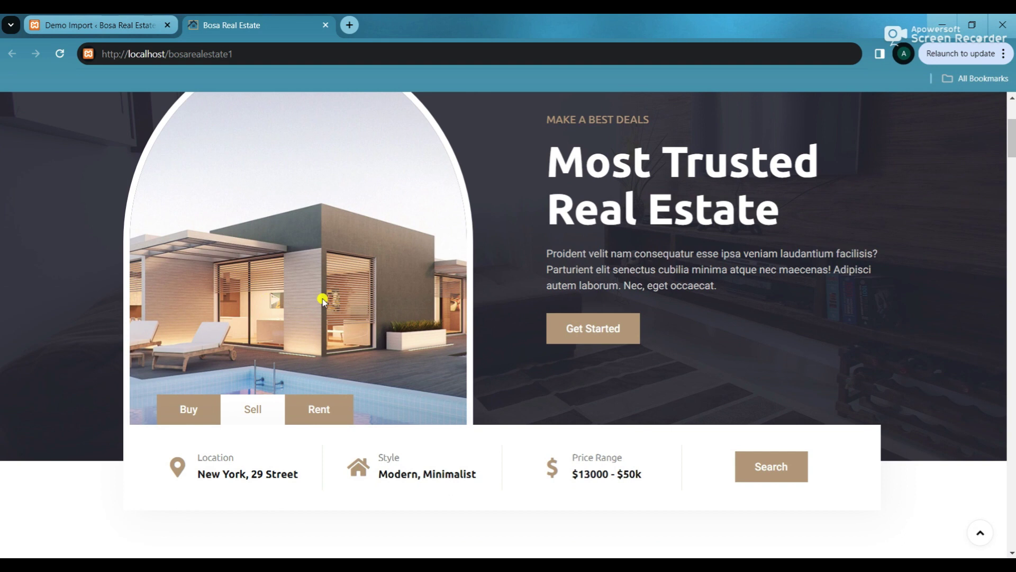
{"action": "left_click", "coordinate": [183, 411]}
{"action": "left_click", "coordinate": [263, 421]}
{"action": "scroll", "coordinate": [334, 414], "scroll_direction": "down", "scroll_amount": 1}
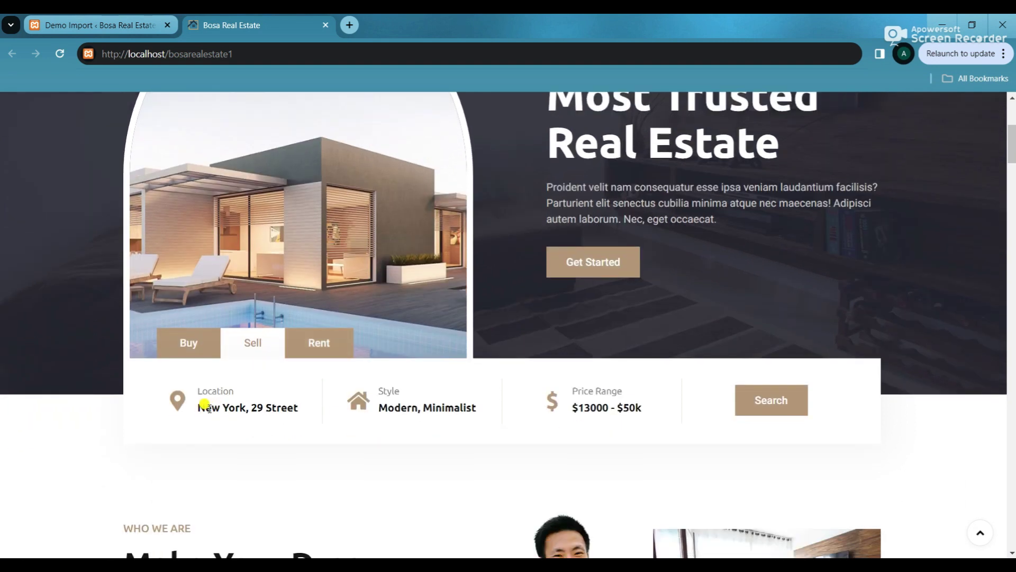
{"action": "left_click_drag", "start_coordinate": [199, 409], "coordinate": [317, 411]}
{"action": "left_click", "coordinate": [345, 427]}
{"action": "left_click_drag", "start_coordinate": [379, 407], "coordinate": [499, 409]}
{"action": "left_click", "coordinate": [540, 407]}
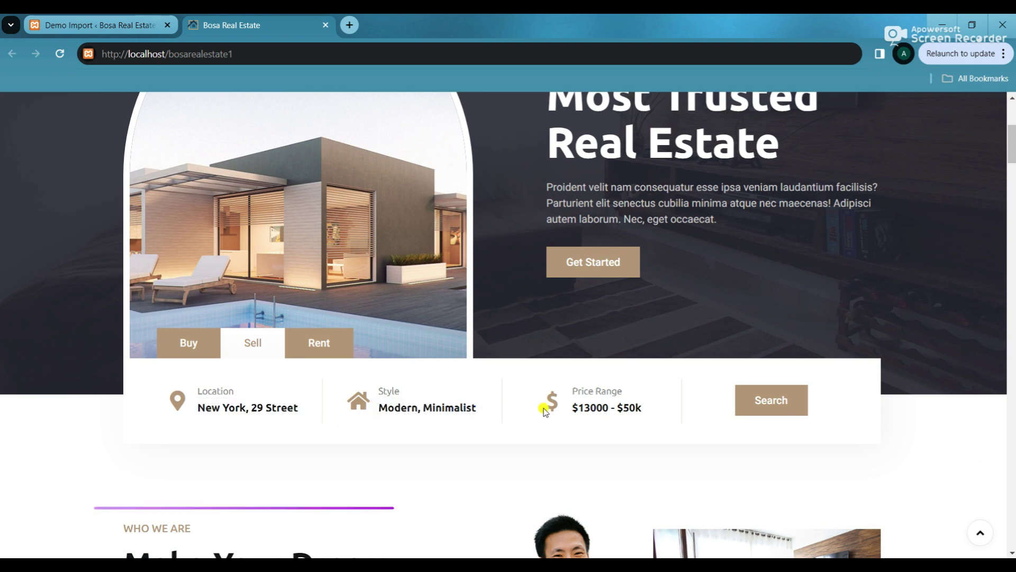
{"action": "left_click_drag", "start_coordinate": [572, 406], "coordinate": [665, 422]}
{"action": "left_click", "coordinate": [622, 413]}
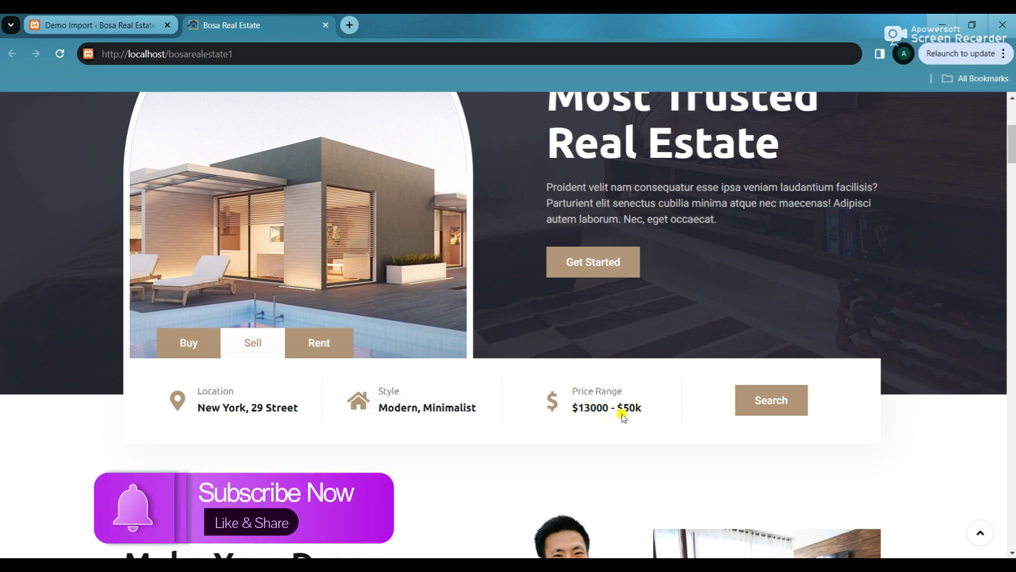
Step: Examine the Who We Are section of the home page, including its heading, statistics and experience banner
{"action": "scroll", "coordinate": [213, 341], "scroll_direction": "down", "scroll_amount": 5}
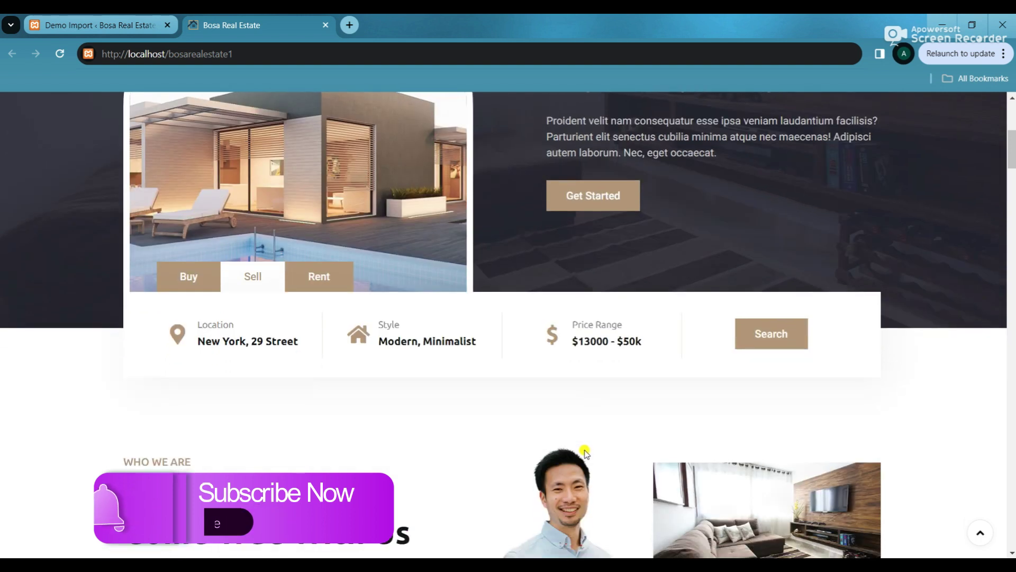
{"action": "left_click_drag", "start_coordinate": [123, 262], "coordinate": [198, 264]}
{"action": "left_click", "coordinate": [199, 265]}
{"action": "left_click_drag", "start_coordinate": [126, 292], "coordinate": [458, 339]}
{"action": "left_click", "coordinate": [458, 339]}
{"action": "scroll", "coordinate": [359, 396], "scroll_direction": "down", "scroll_amount": 1}
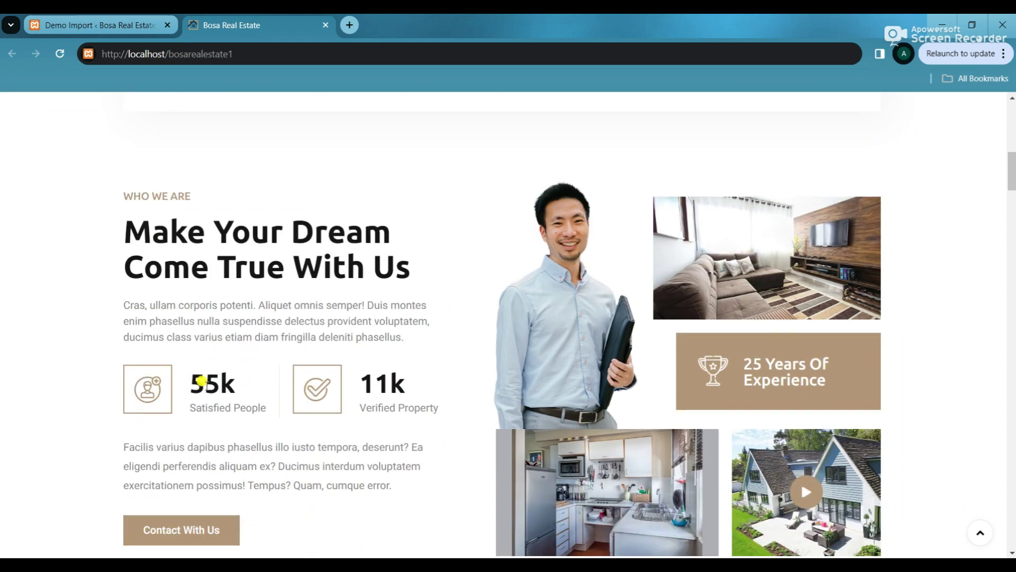
{"action": "scroll", "coordinate": [689, 313], "scroll_direction": "down", "scroll_amount": 1}
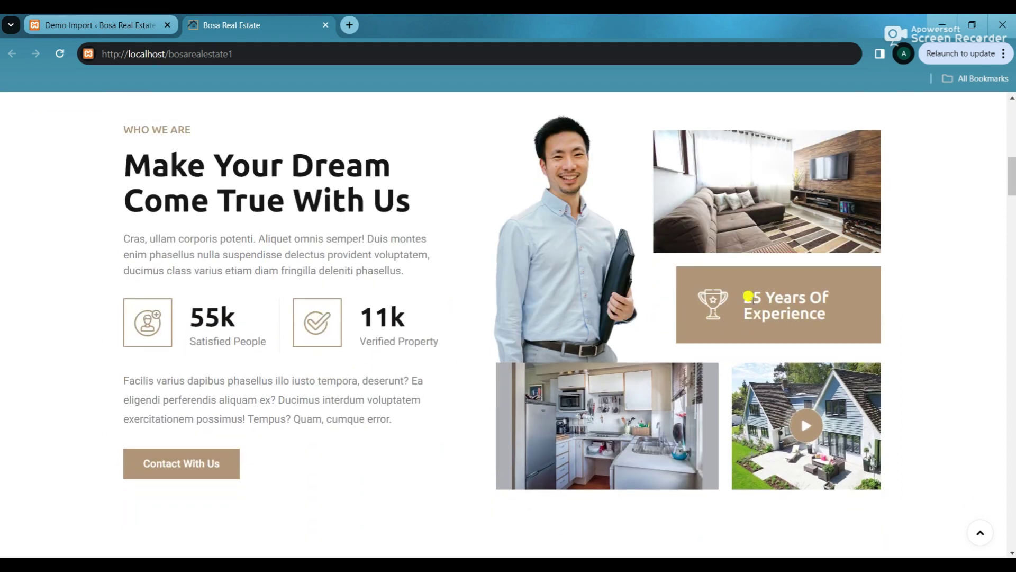
{"action": "left_click_drag", "start_coordinate": [746, 298], "coordinate": [837, 315]}
{"action": "left_click", "coordinate": [890, 318]}
{"action": "scroll", "coordinate": [890, 317], "scroll_direction": "down", "scroll_amount": 3}
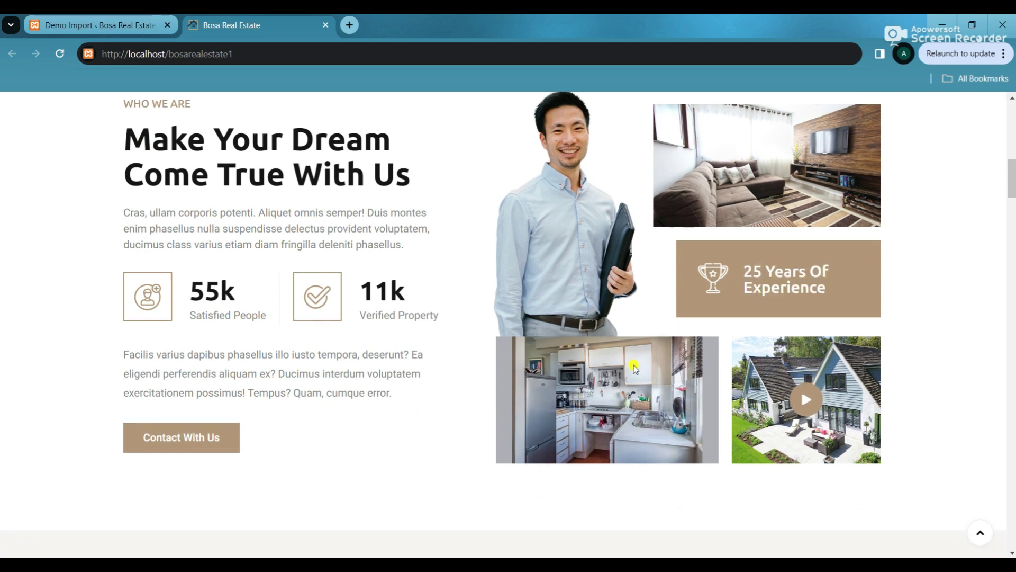
Step: Examine the Our Feature Properties section and its property cards, continuing down to the Call Back section
{"action": "scroll", "coordinate": [633, 367], "scroll_direction": "down", "scroll_amount": 2}
{"action": "left_click_drag", "start_coordinate": [457, 297], "coordinate": [572, 302]}
{"action": "left_click", "coordinate": [572, 302]}
{"action": "left_click_drag", "start_coordinate": [329, 329], "coordinate": [716, 341]}
{"action": "left_click", "coordinate": [715, 341]}
{"action": "scroll", "coordinate": [699, 340], "scroll_direction": "down", "scroll_amount": 3}
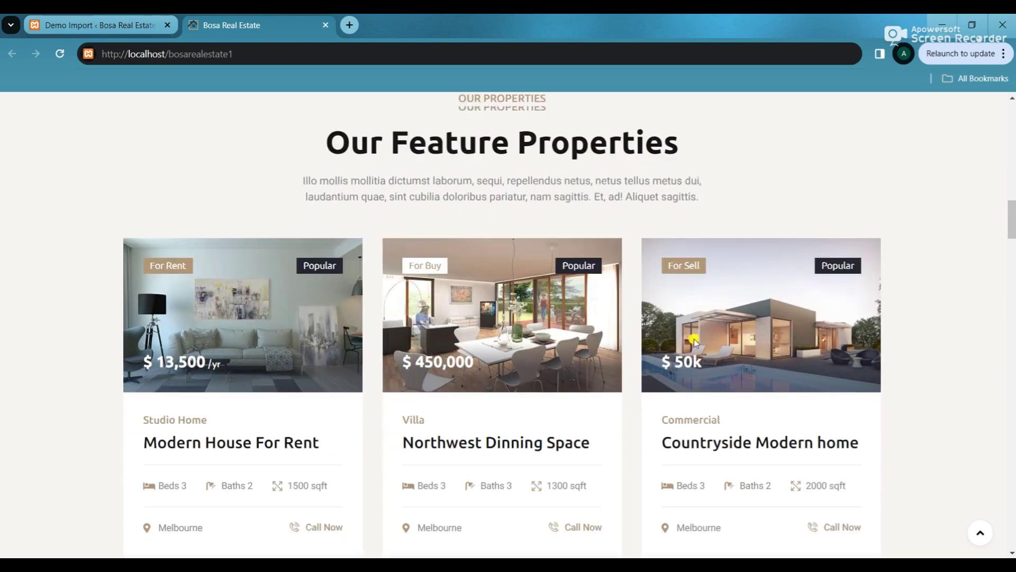
{"action": "scroll", "coordinate": [582, 318], "scroll_direction": "down", "scroll_amount": 1}
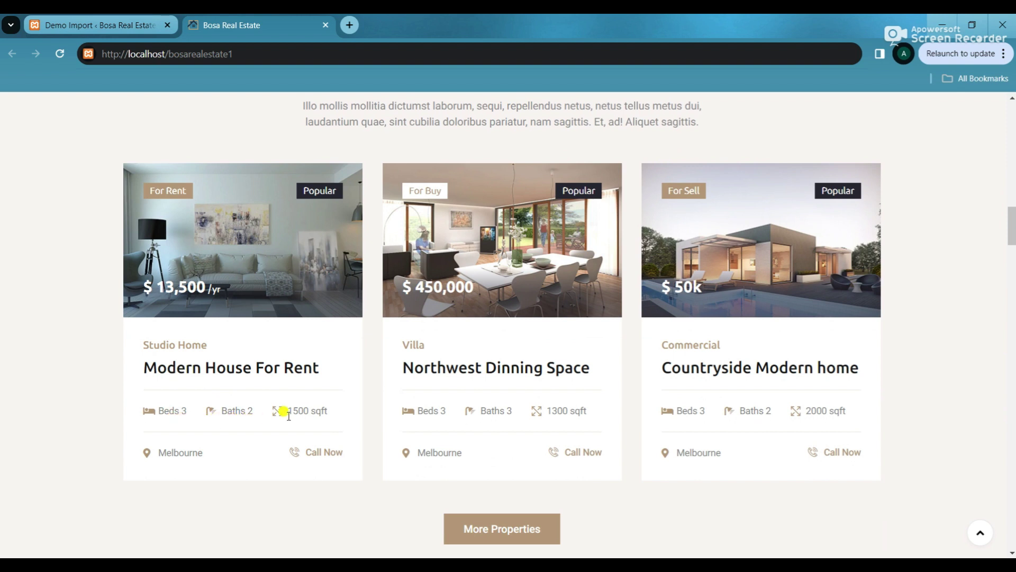
{"action": "left_click_drag", "start_coordinate": [141, 358], "coordinate": [332, 384]}
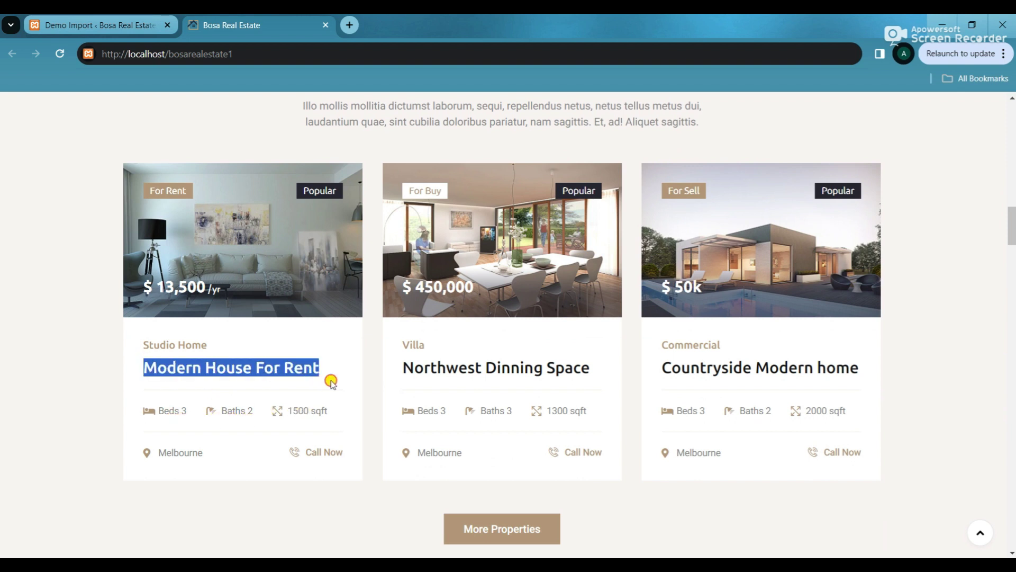
{"action": "left_click", "coordinate": [371, 383]}
{"action": "scroll", "coordinate": [375, 383], "scroll_direction": "down", "scroll_amount": 1}
{"action": "scroll", "coordinate": [375, 383], "scroll_direction": "down", "scroll_amount": 1}
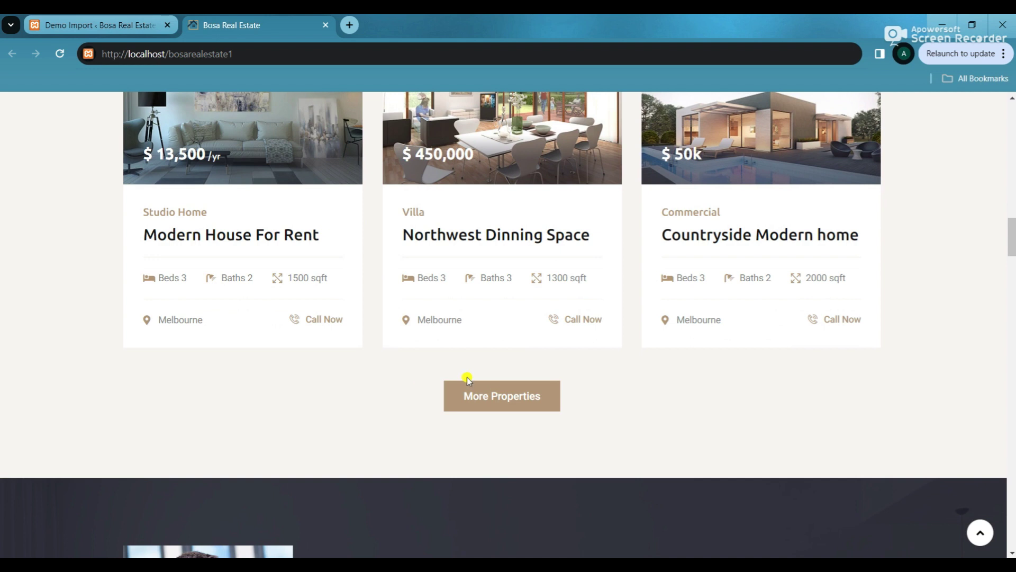
{"action": "scroll", "coordinate": [391, 397], "scroll_direction": "down", "scroll_amount": 5}
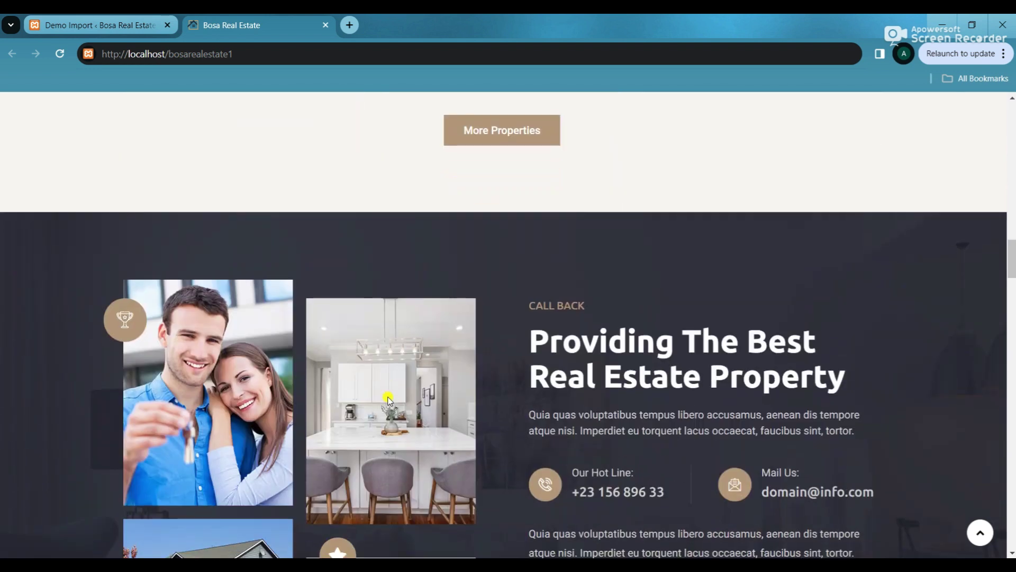